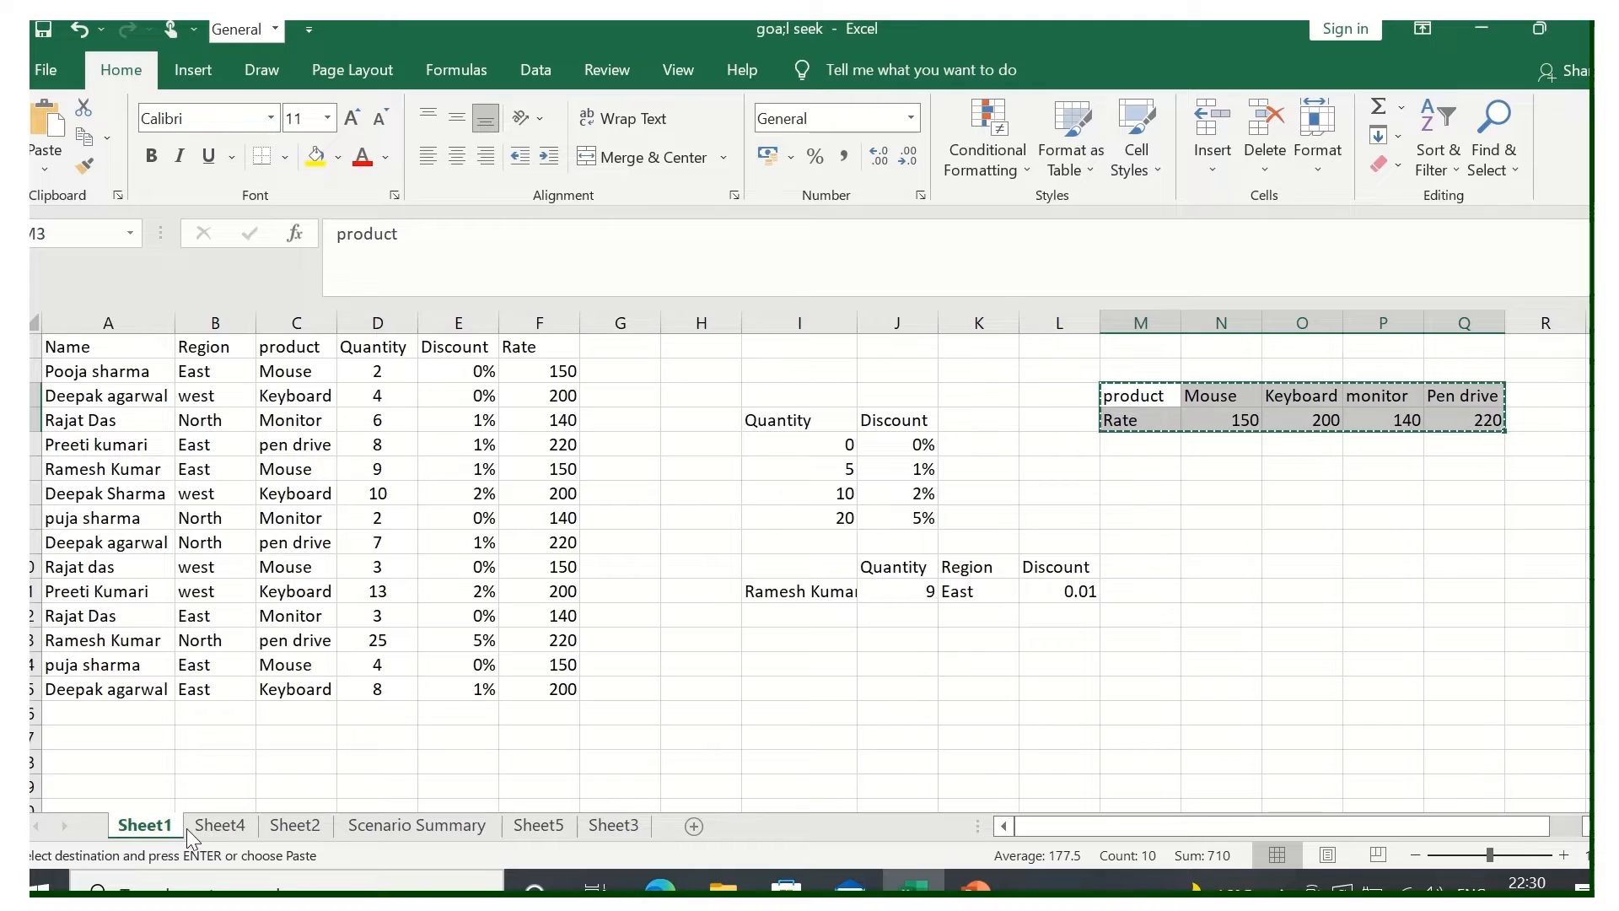
Open Sheet3, which holds the deals table.
{"action": "left_click", "coordinate": [290, 827]}
{"action": "left_click", "coordinate": [538, 826]}
{"action": "left_click", "coordinate": [594, 826]}
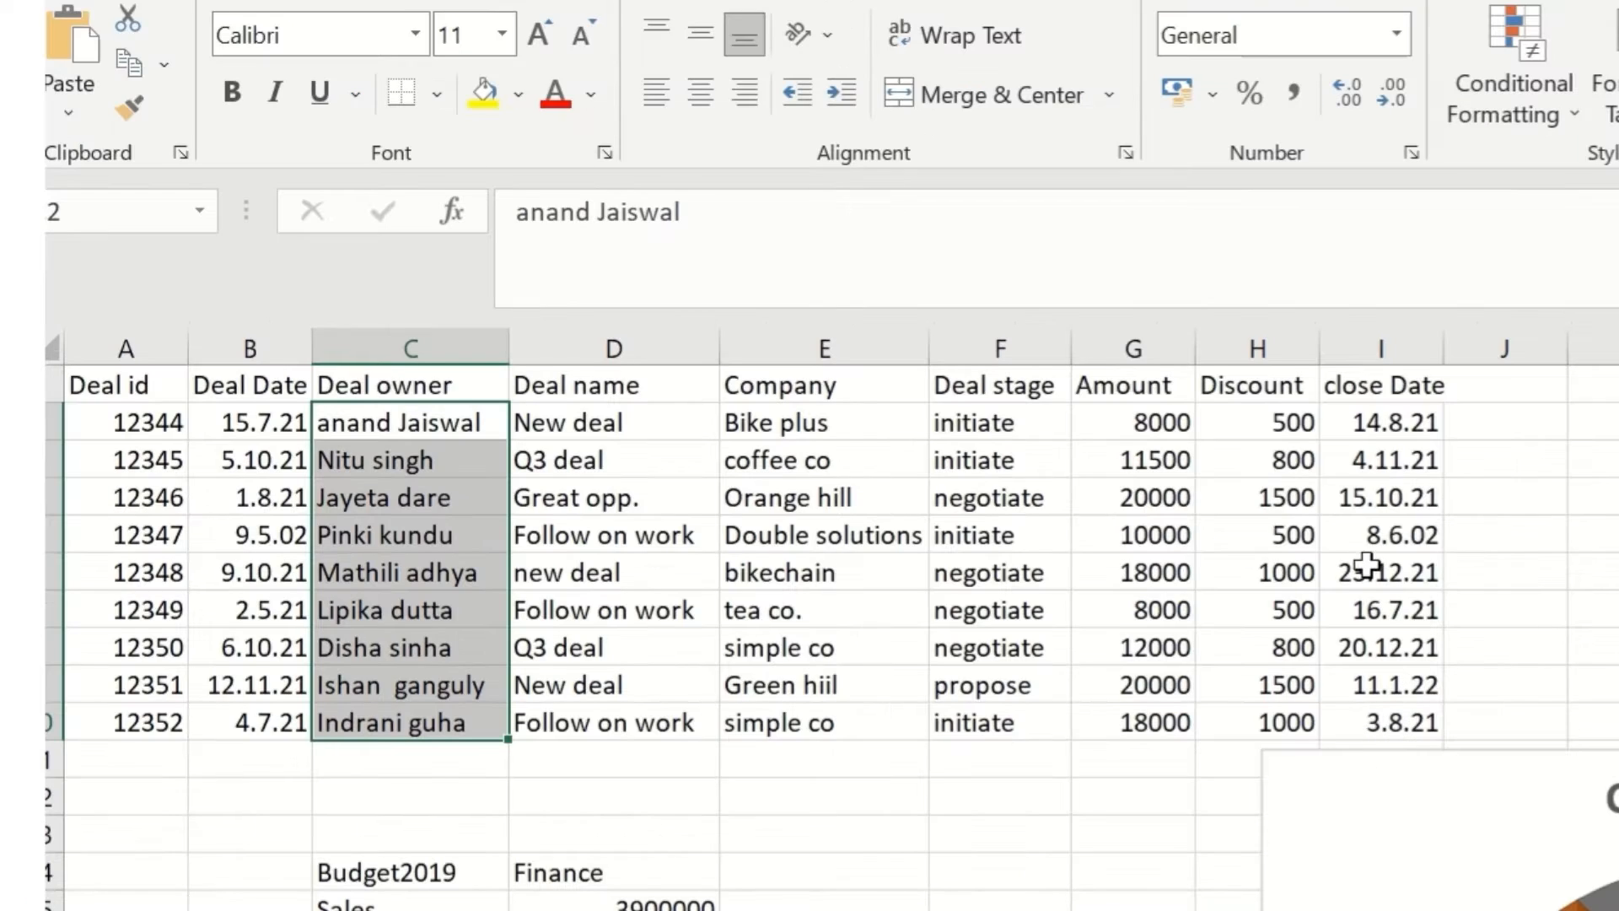
Clear the Discount formula in H2 for the first deal and start an IF formula there.
{"action": "left_click", "coordinate": [1286, 420]}
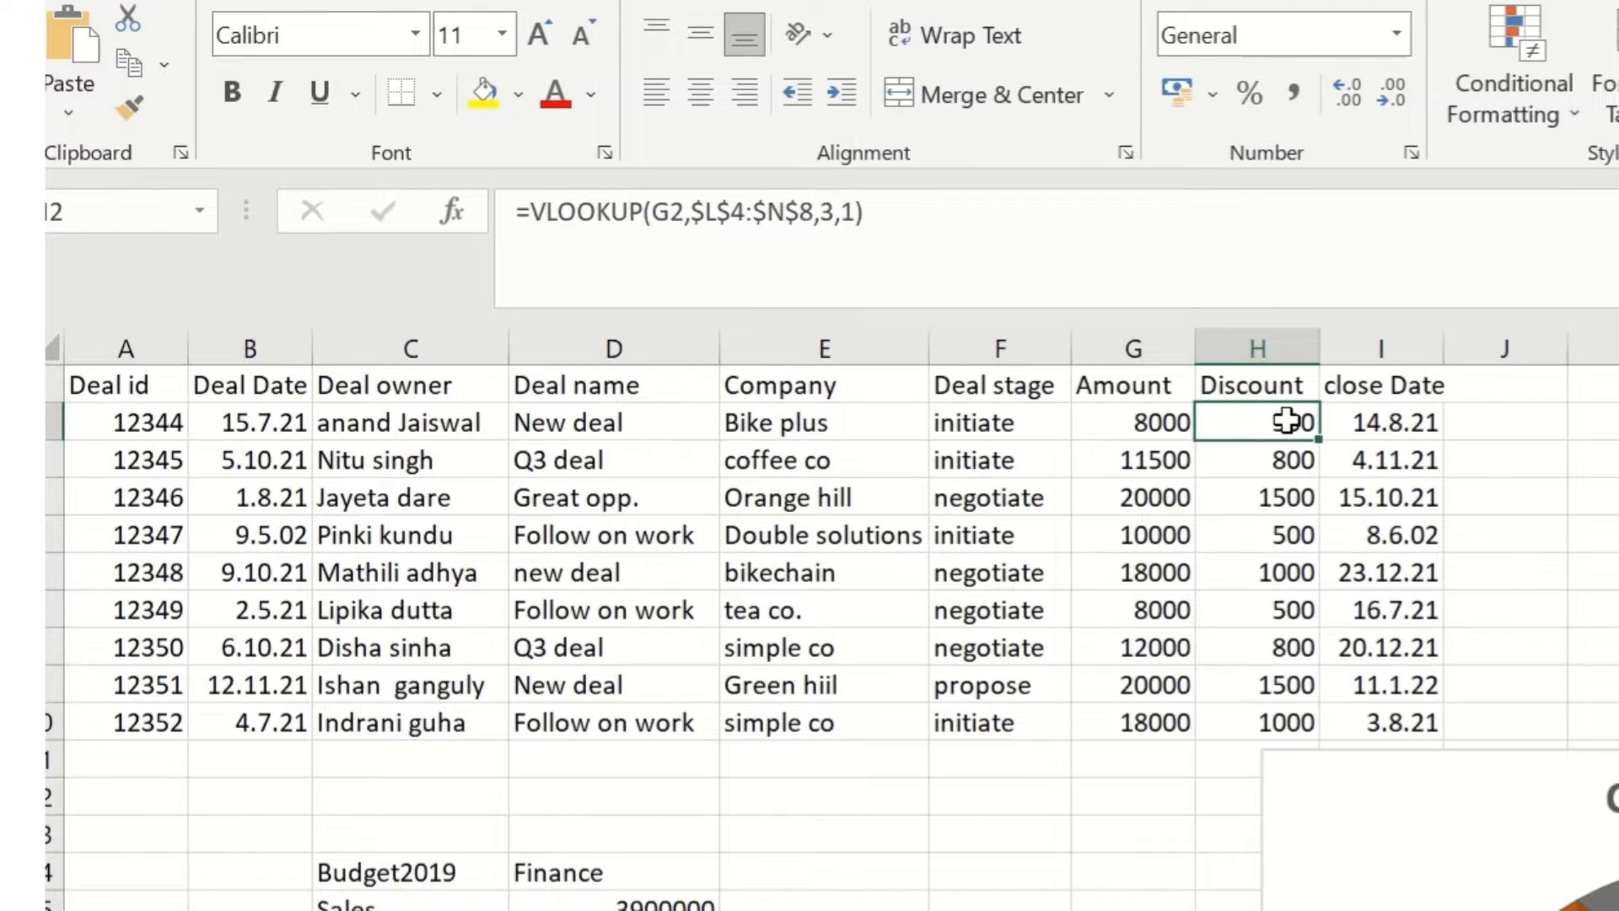
{"action": "key", "text": "Delete"}
{"action": "left_click", "coordinate": [891, 200]}
{"action": "type", "text": "="}
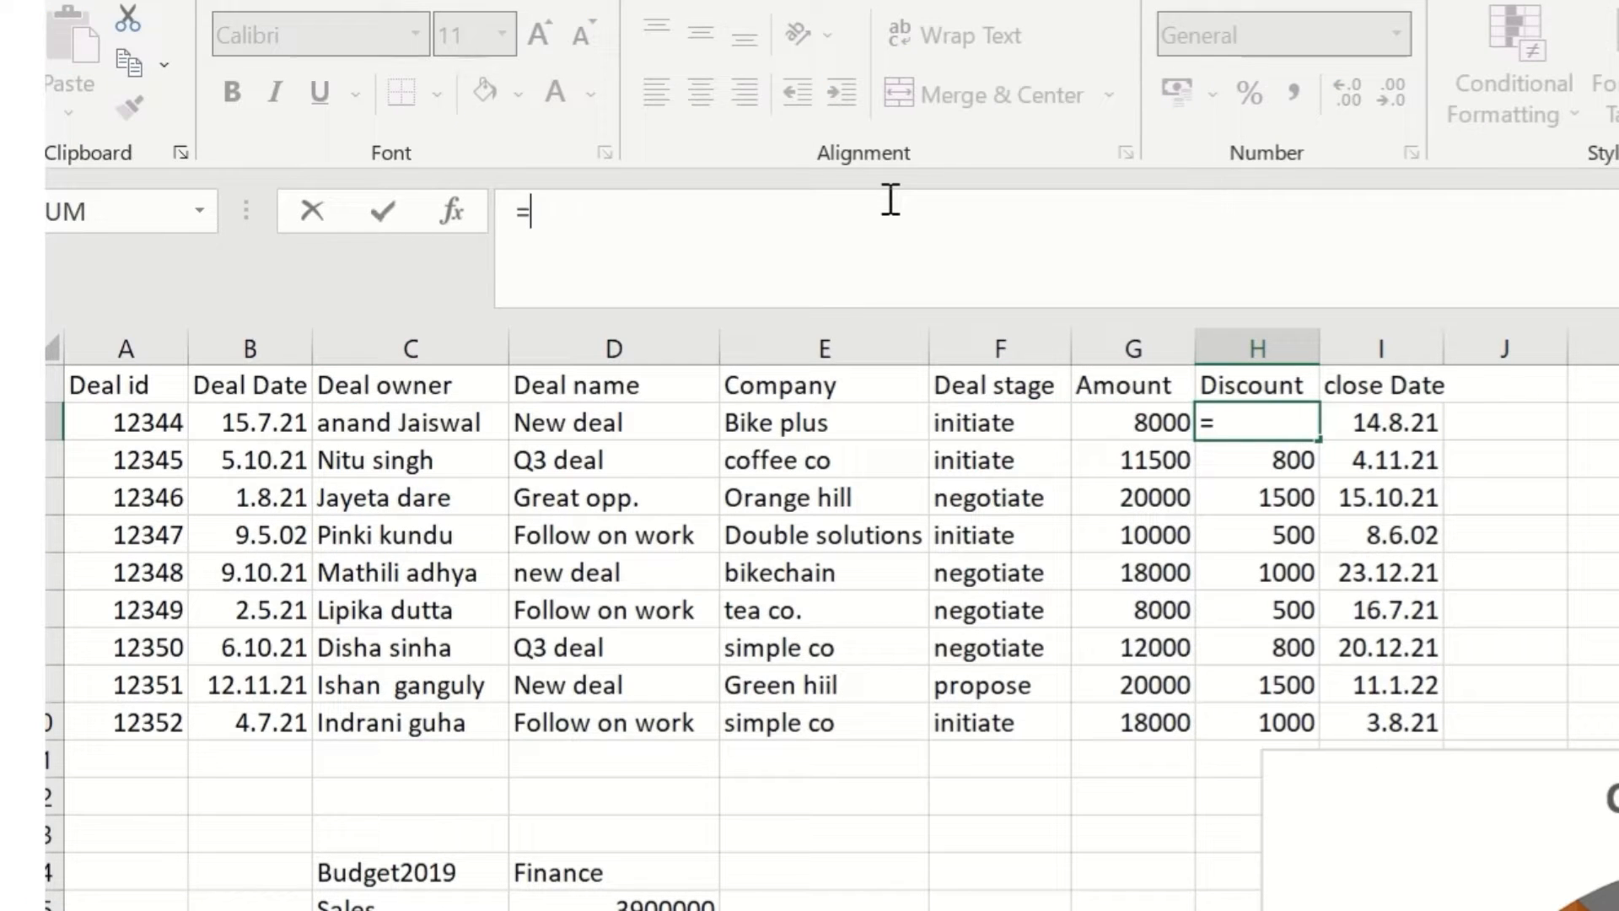
{"action": "type", "text": "if("}
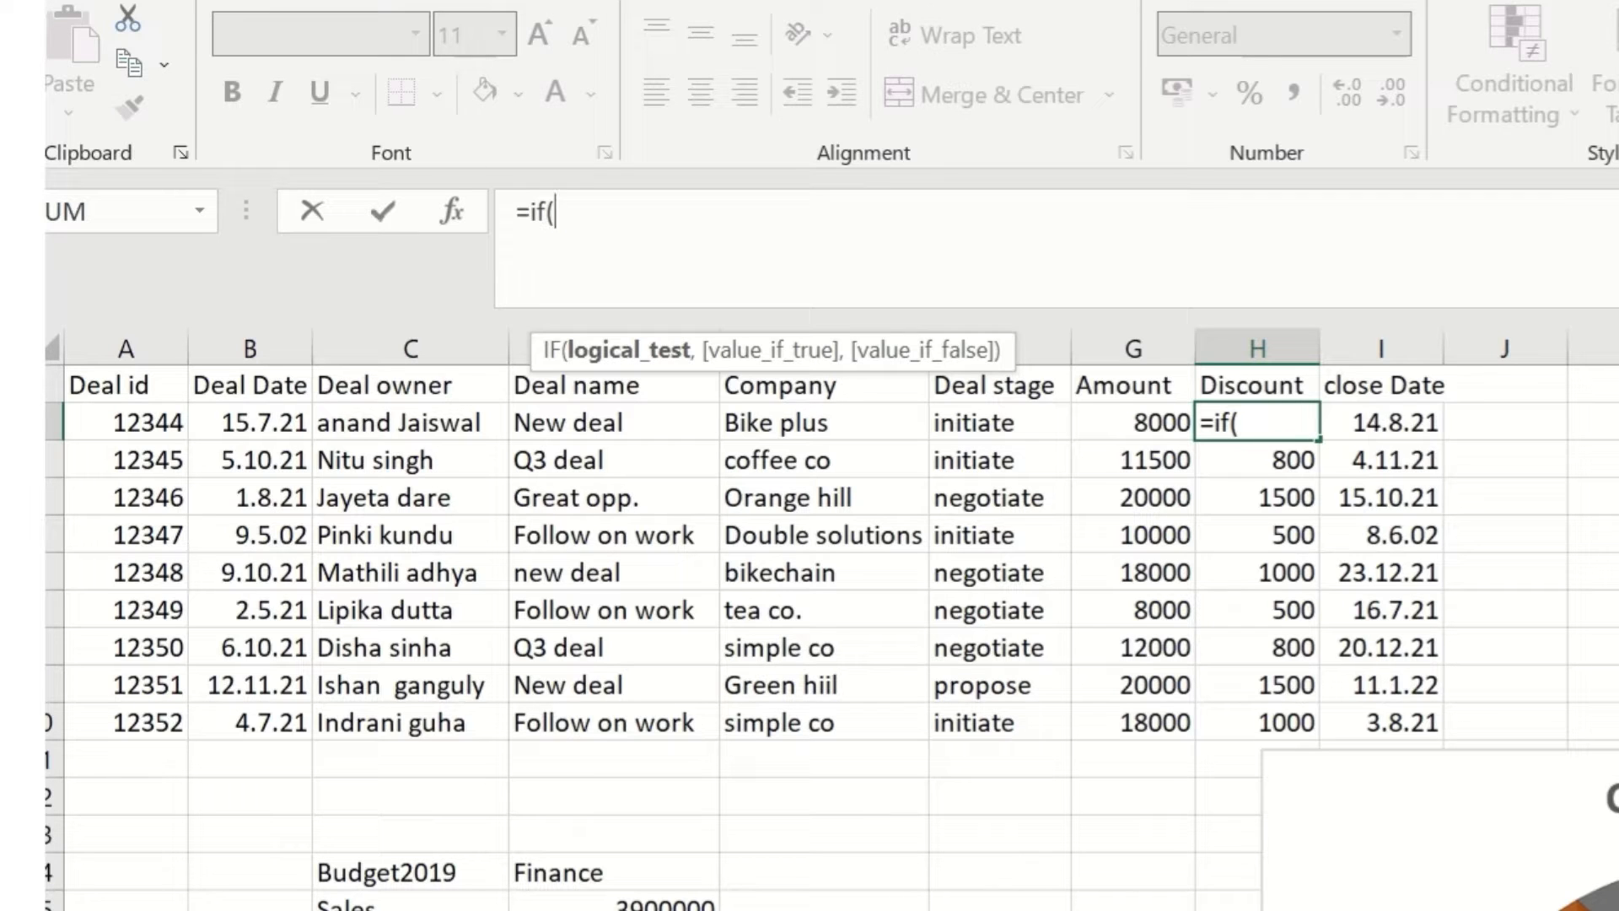
{"action": "type", "text": "N7"}
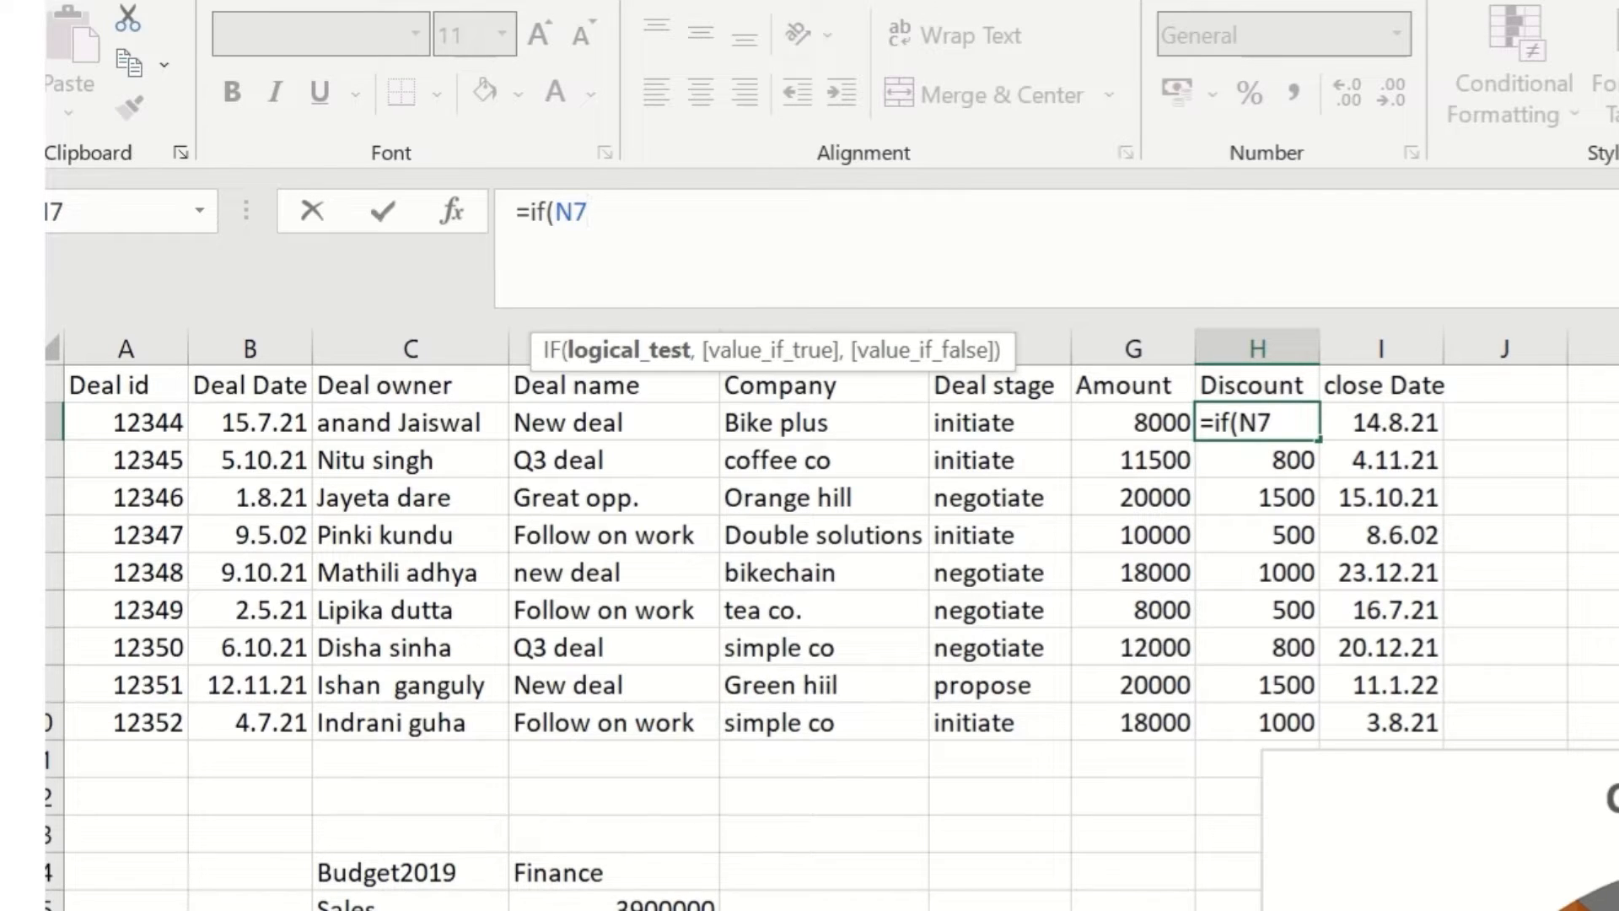
{"action": "key", "text": "BackSpace"}
{"action": "key", "text": "BackSpace"}
{"action": "left_click", "coordinate": [1140, 423]}
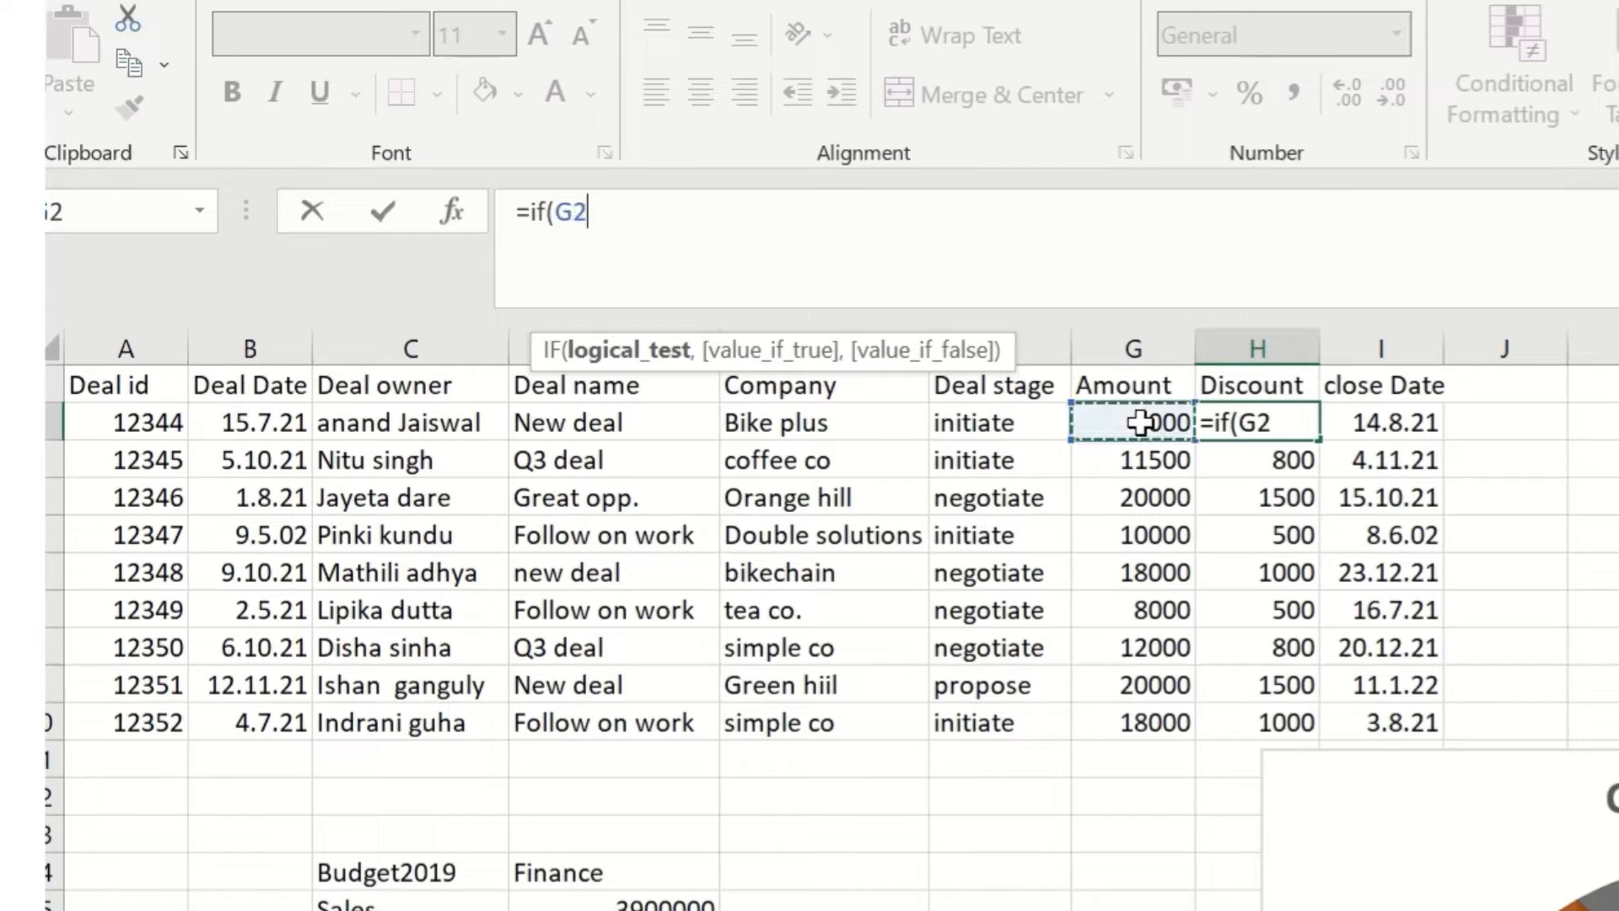
{"action": "key", "text": "BackSpace"}
{"action": "key", "text": "BackSpace"}
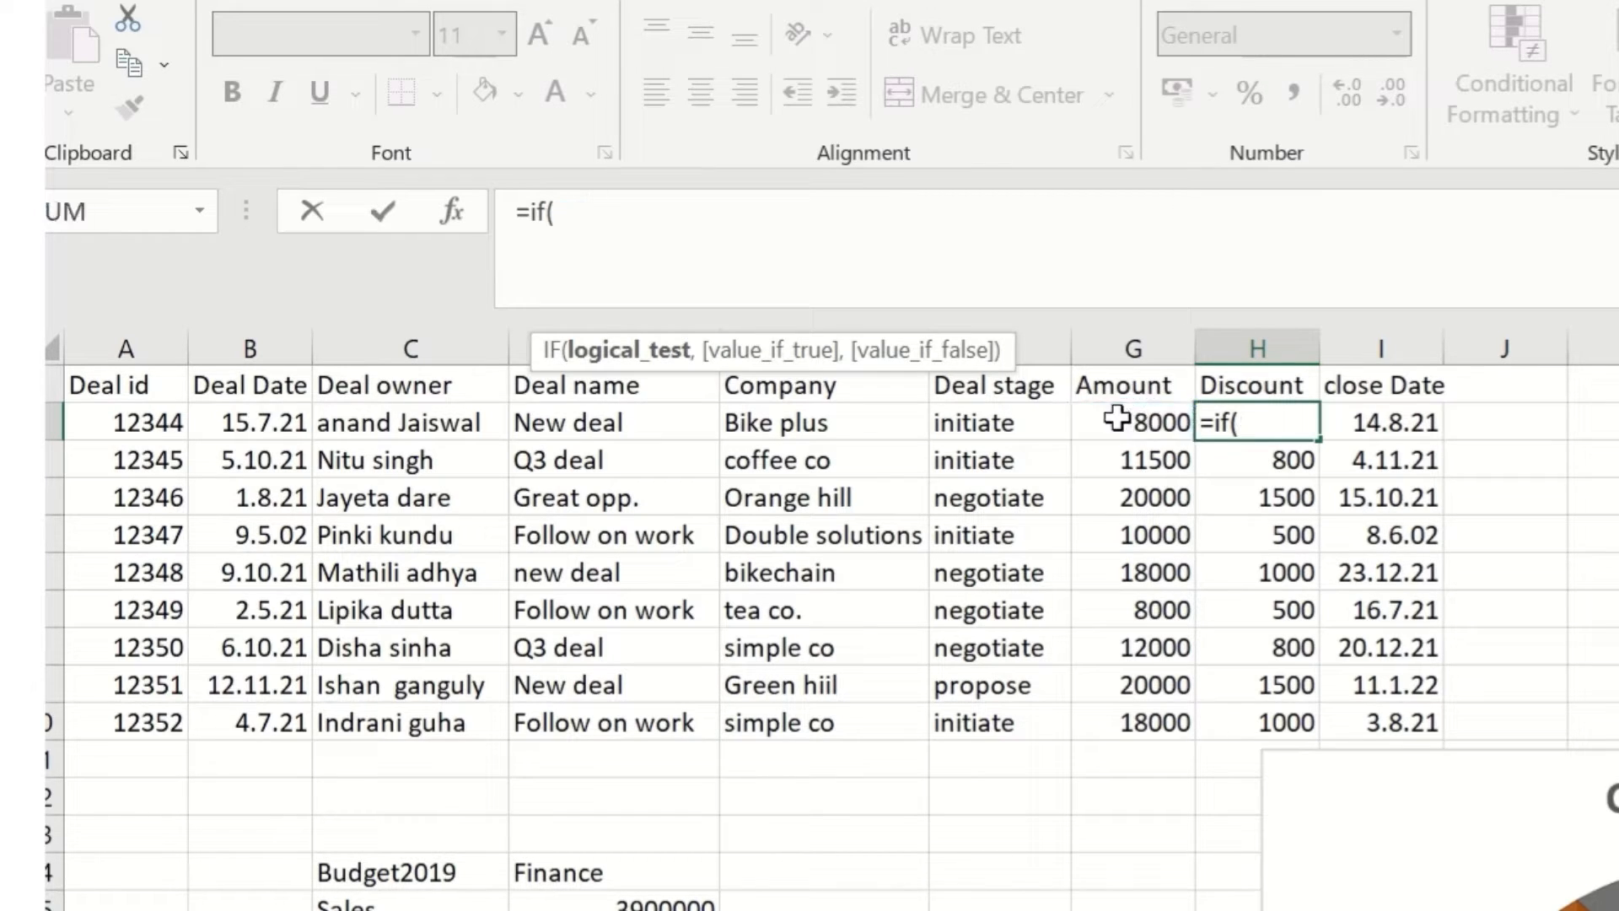
Enter G2=>10000 as the IF formula's first condition, with 500 as its value if true.
{"action": "left_click", "coordinate": [1117, 418]}
{"action": "type", "text": "="}
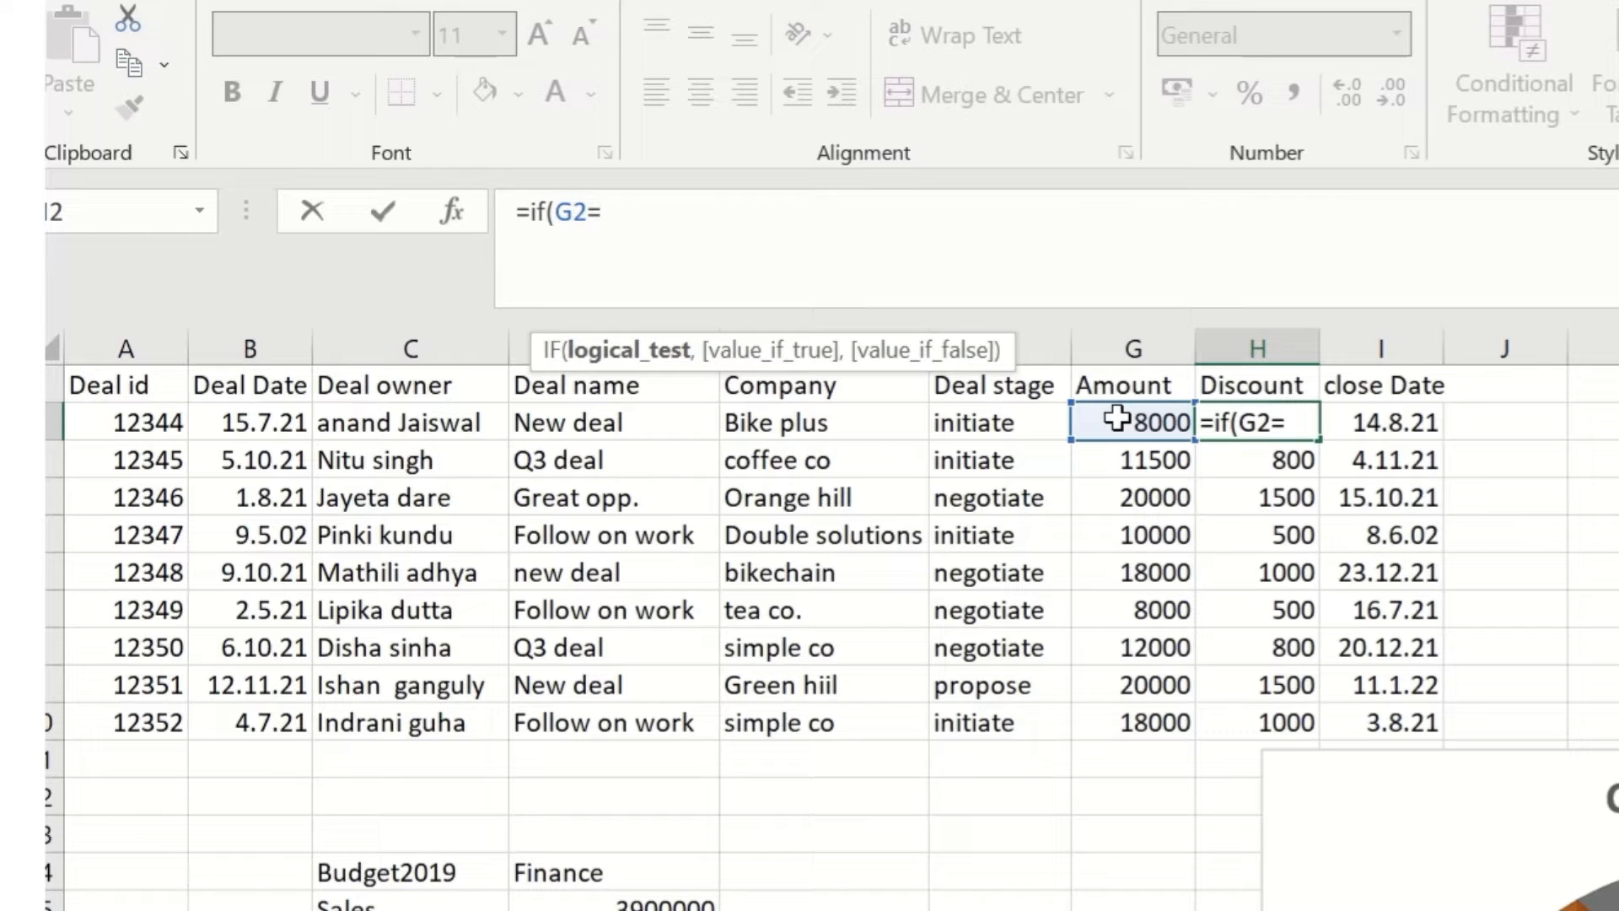
{"action": "type", "text": ">10000"}
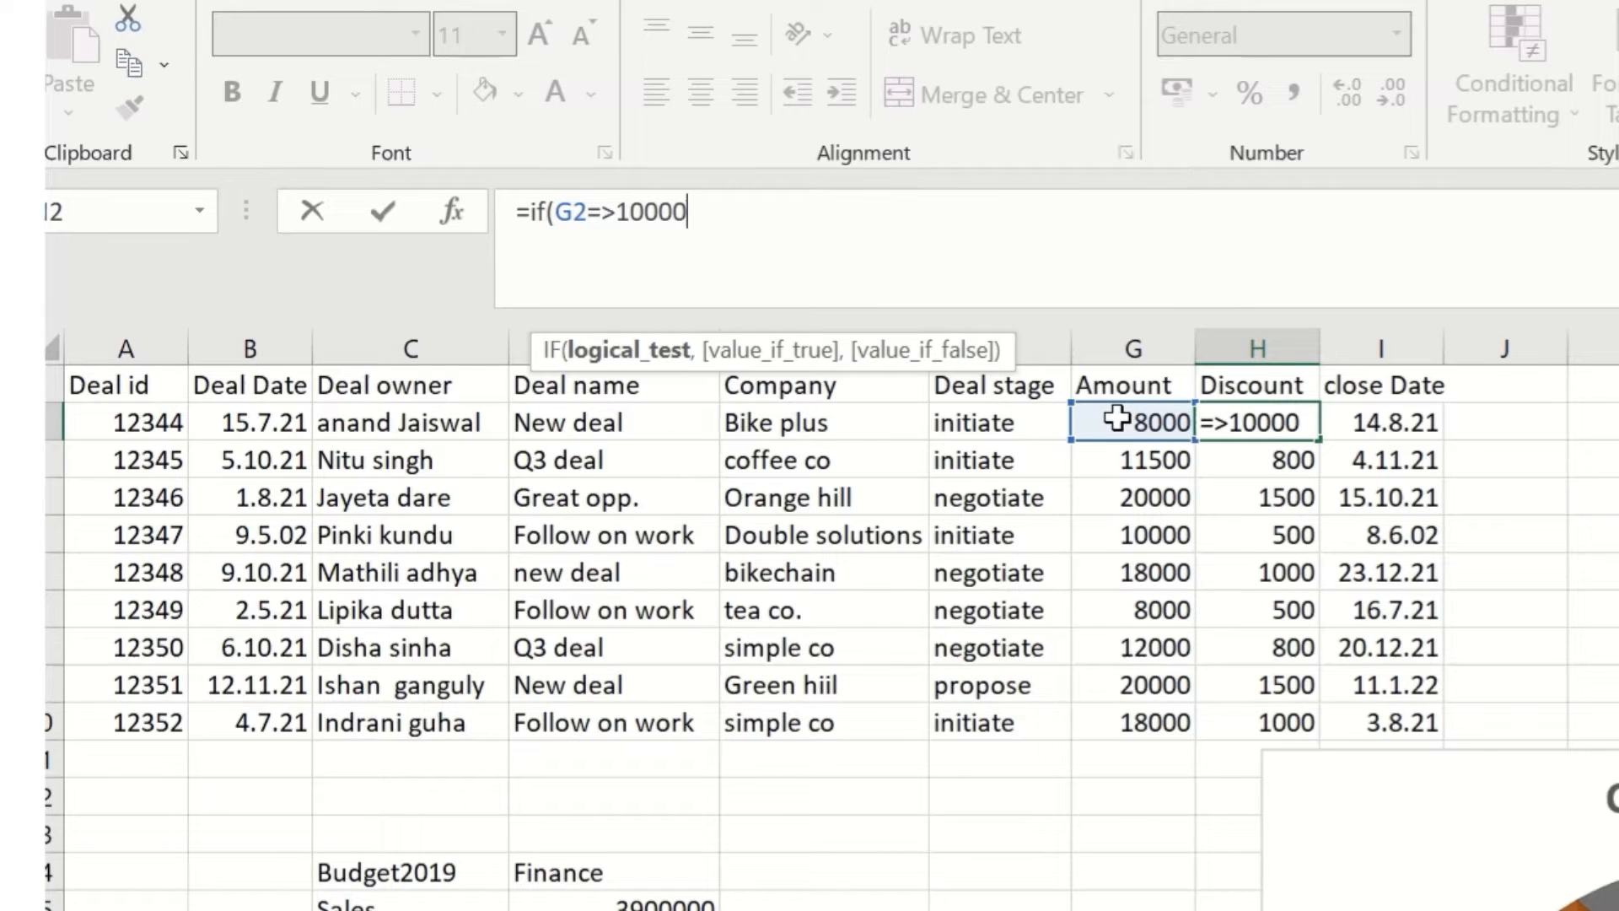
{"action": "type", "text": ",5000"}
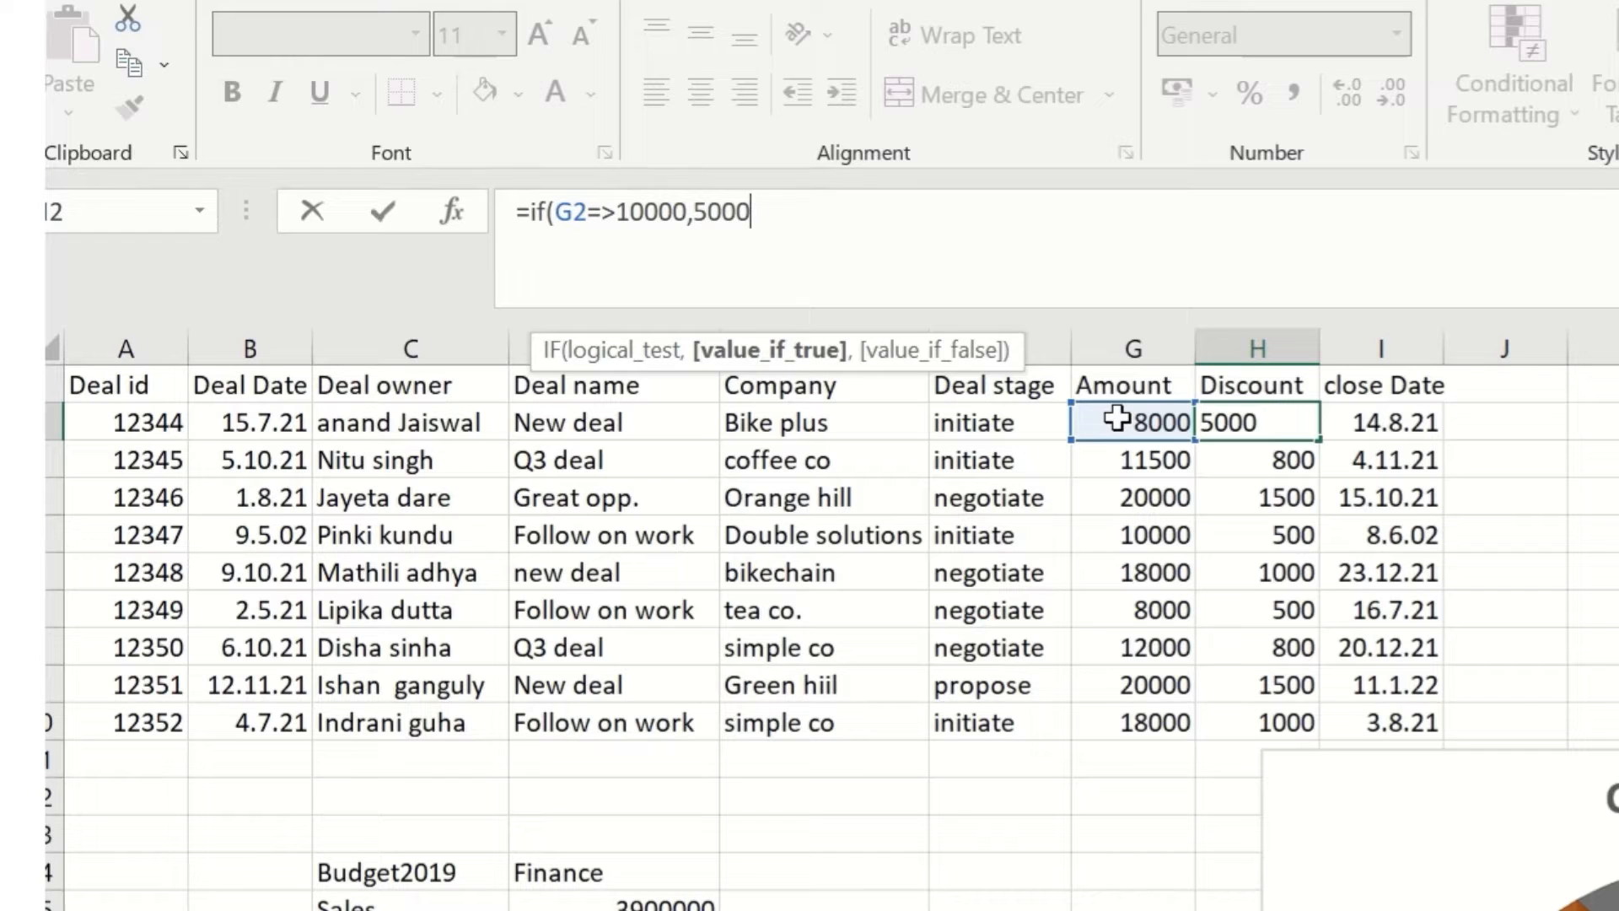
{"action": "key", "text": "BackSpace"}
Nest a second IF testing G2=>13000 with 800 as its true value, and open a third IF.
{"action": "type", "text": ",if"}
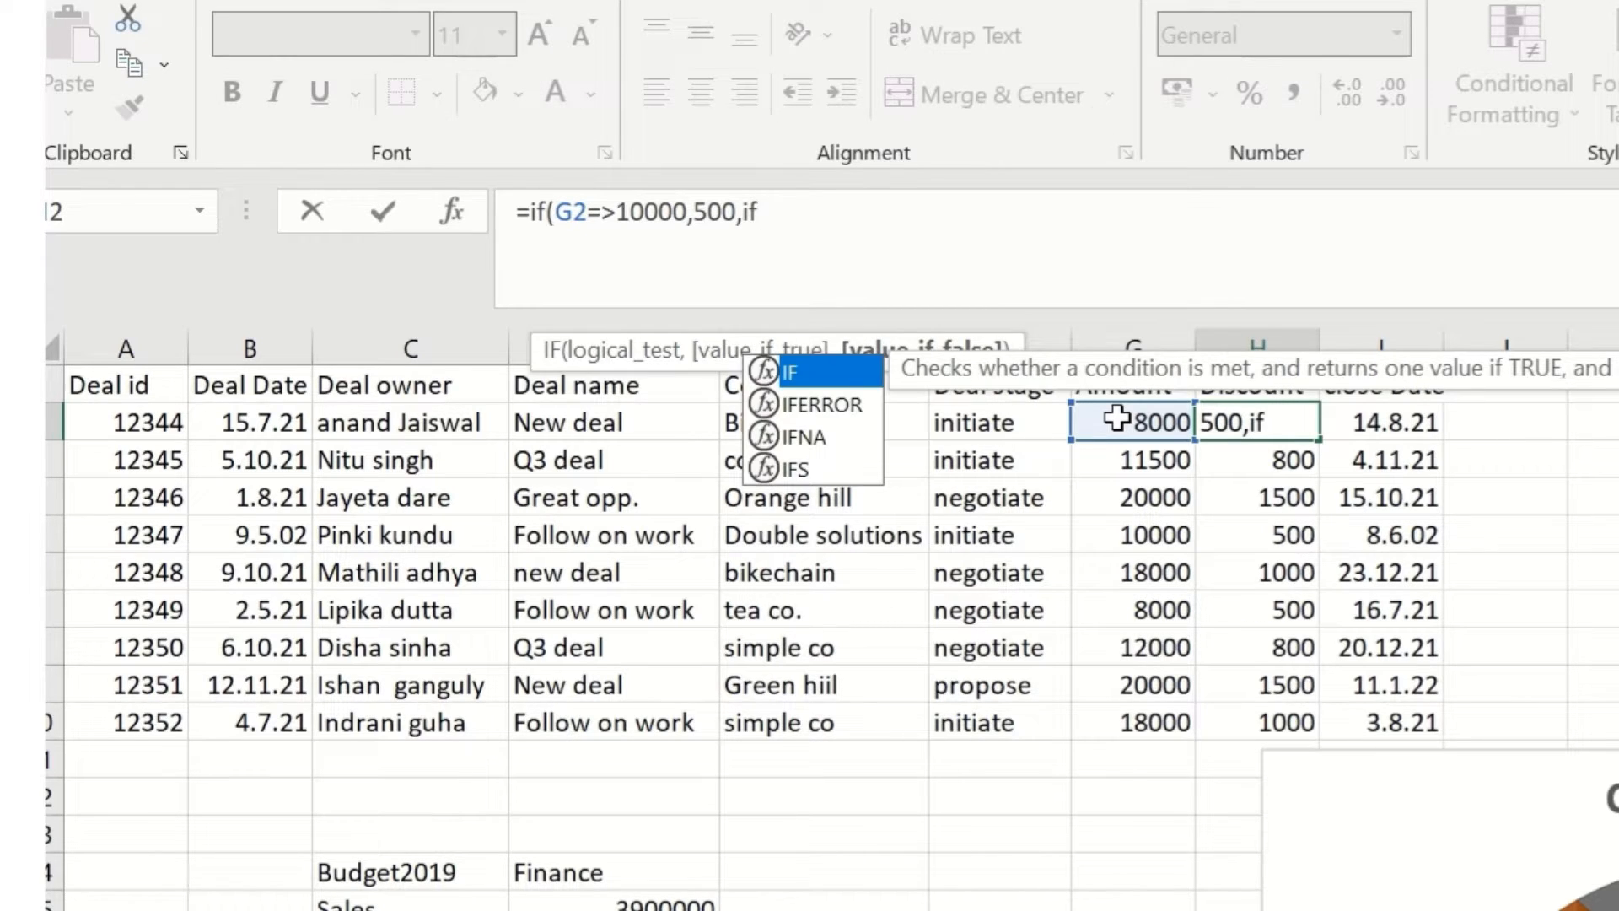
{"action": "type", "text": "("}
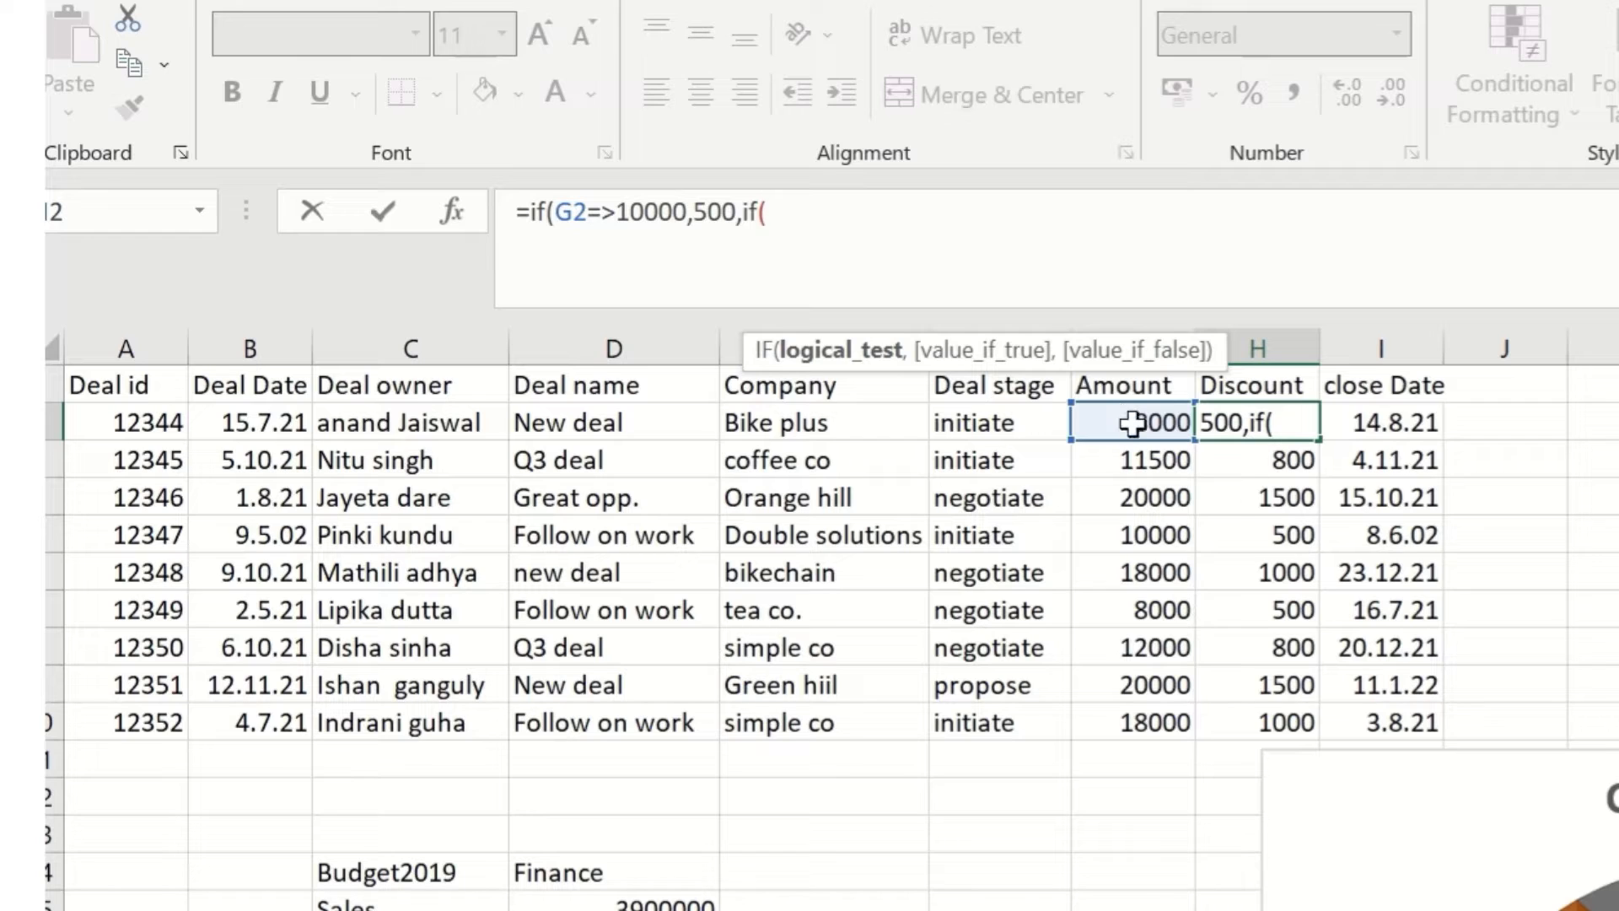
{"action": "left_click", "coordinate": [1156, 419]}
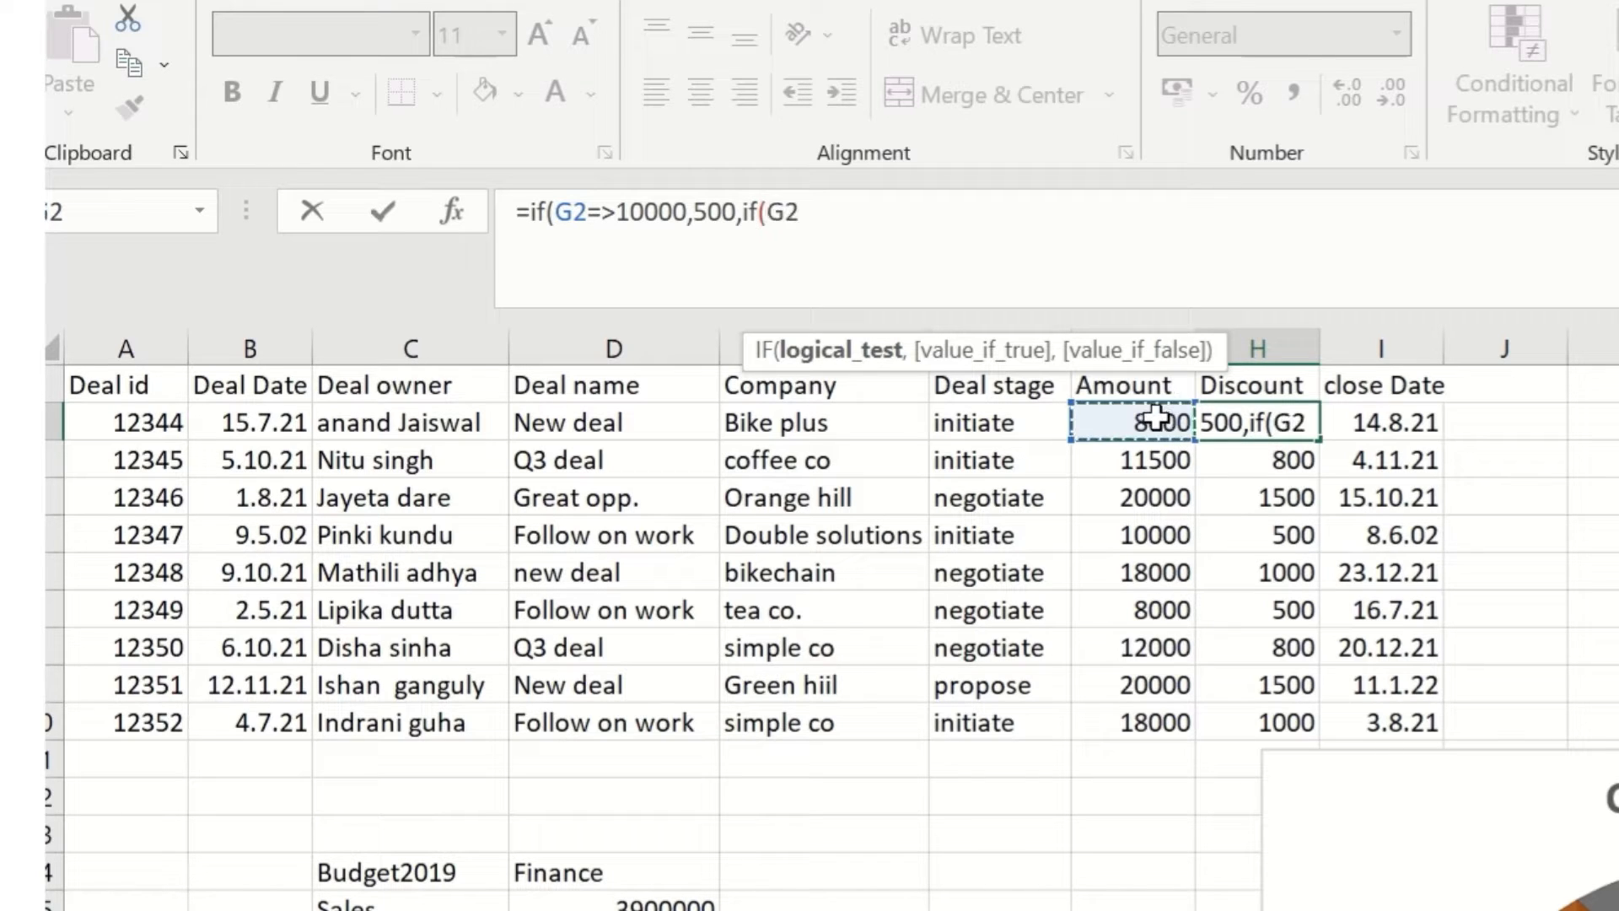
{"action": "type", "text": "=>"}
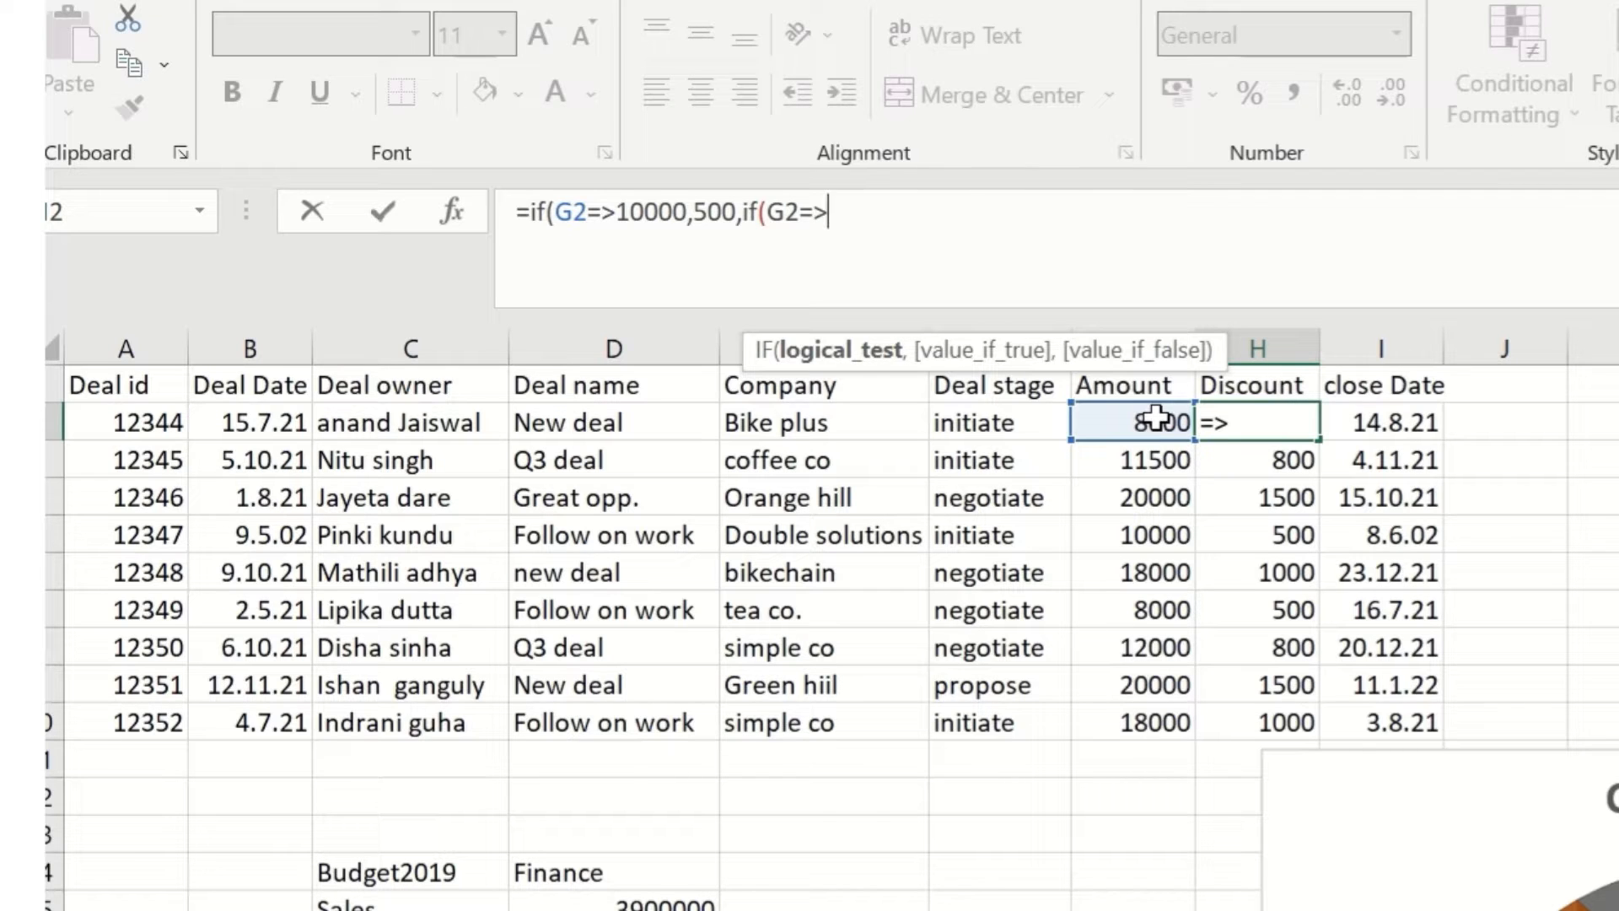
{"action": "type", "text": "13000"}
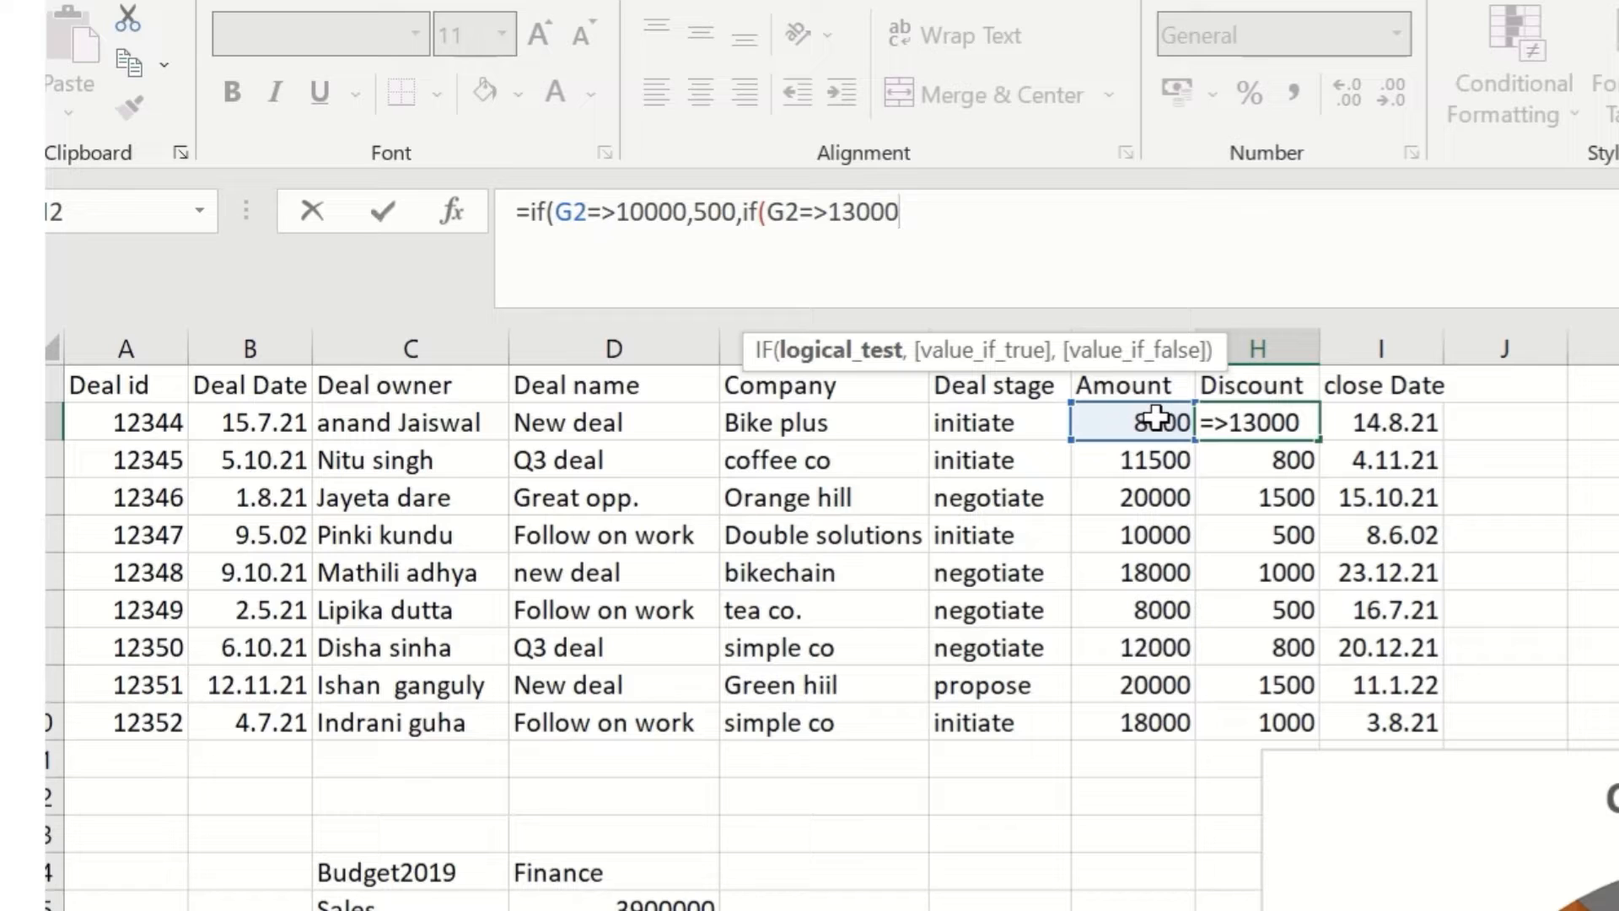
{"action": "type", "text": ",8-"}
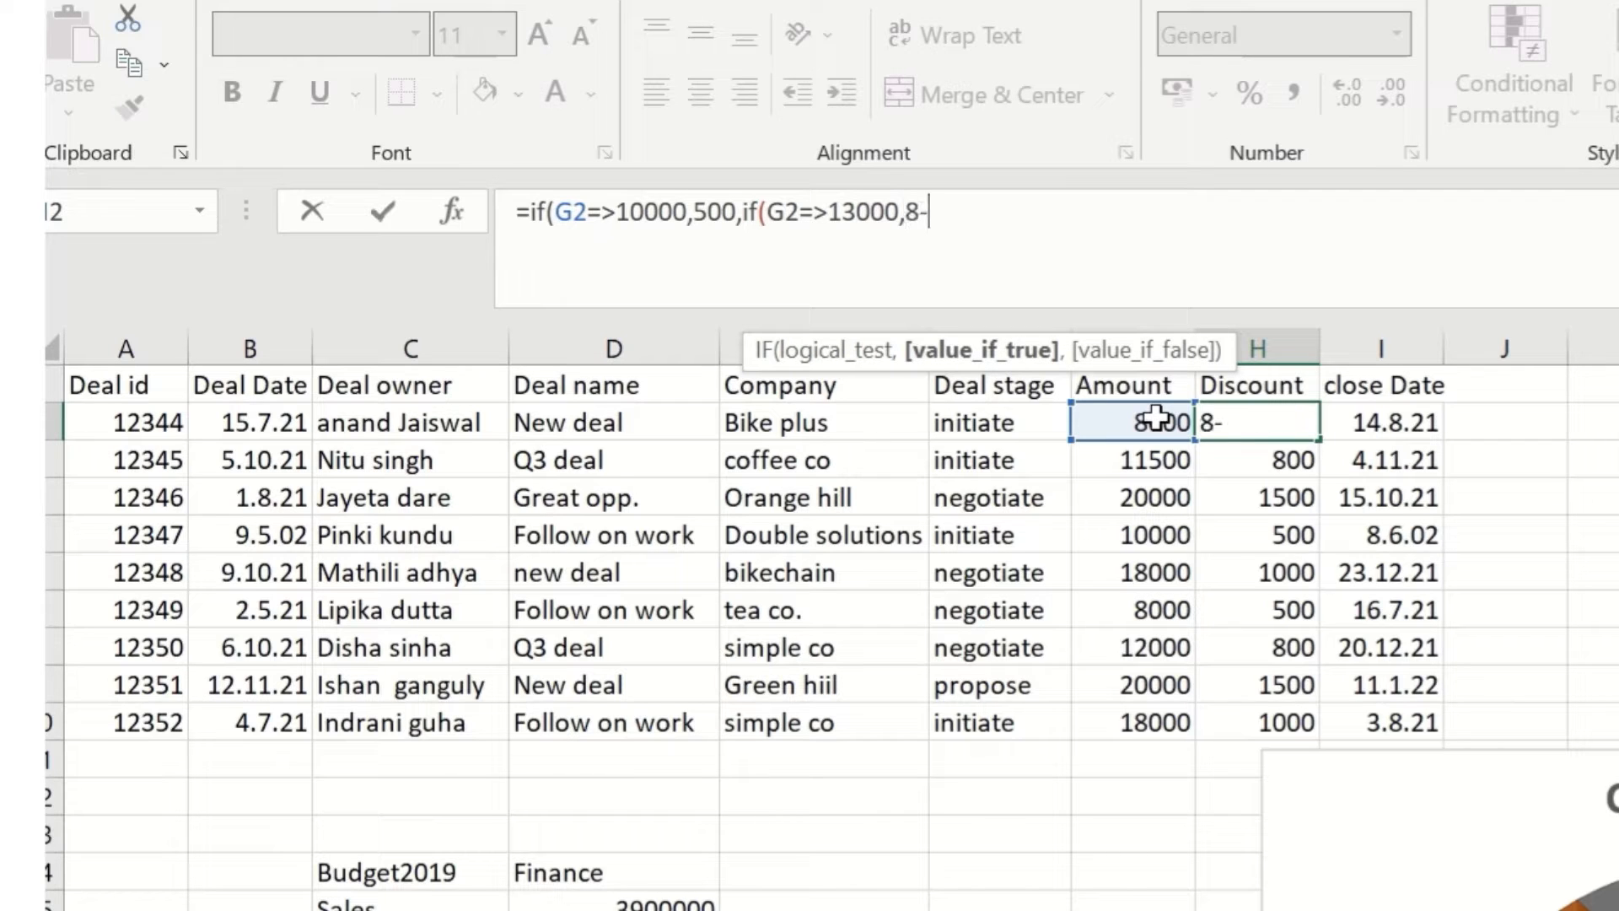
{"action": "key", "text": "BackSpace"}
{"action": "type", "text": "00,if("}
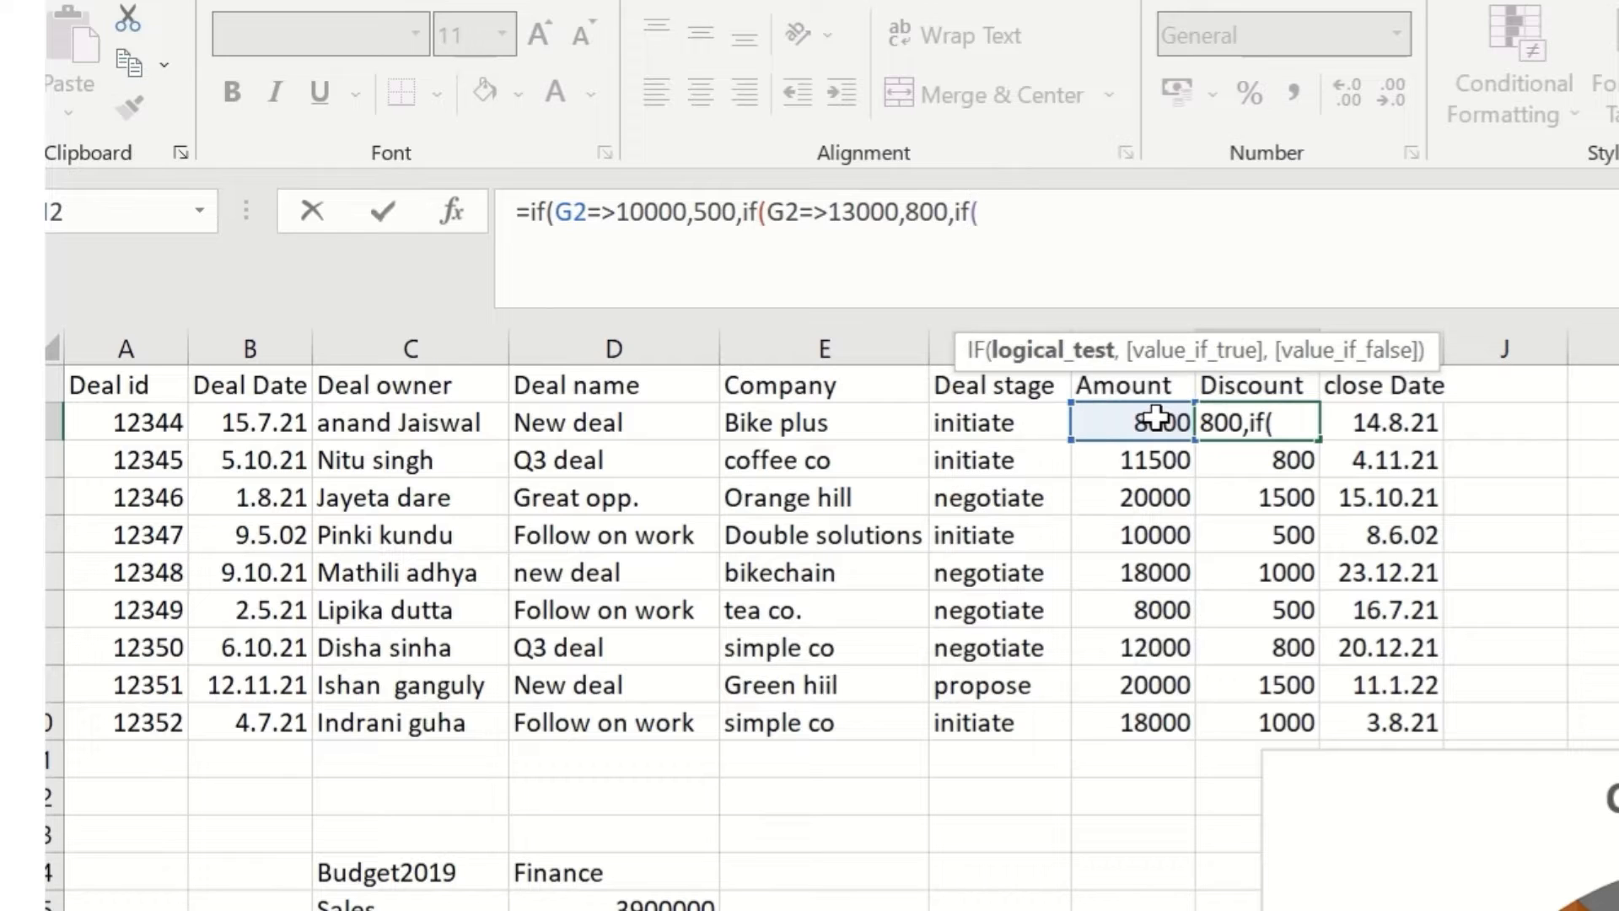
Complete the third IF's condition as G2=>18000, with 1000 as its value if true.
{"action": "left_click", "coordinate": [1152, 412]}
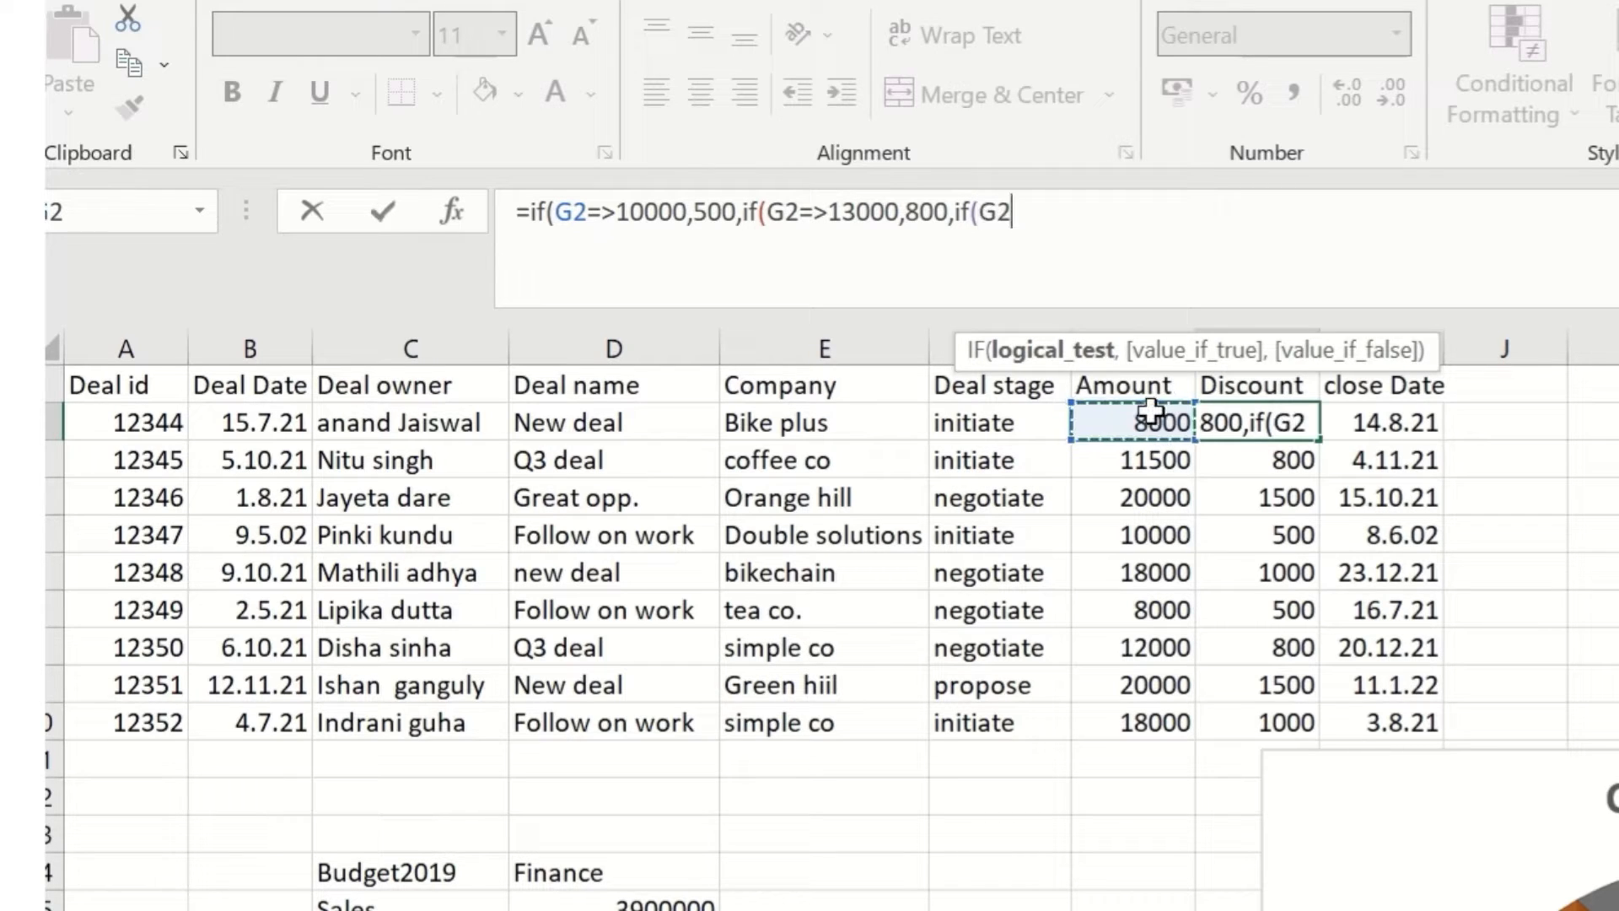
{"action": "type", "text": "="}
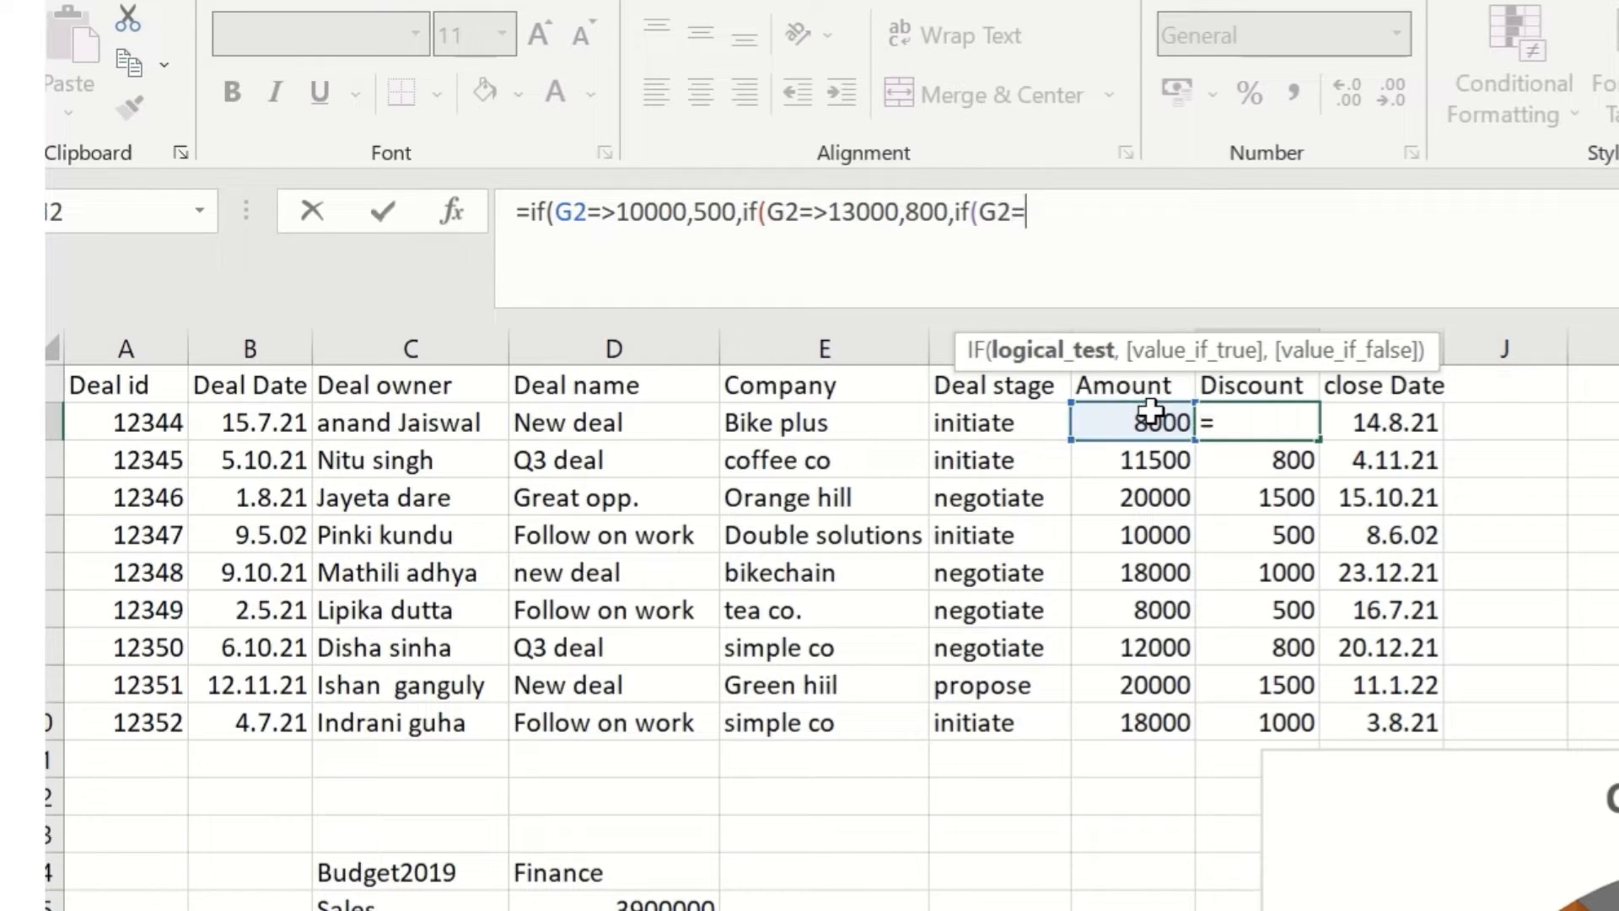
{"action": "type", "text": ">18000"}
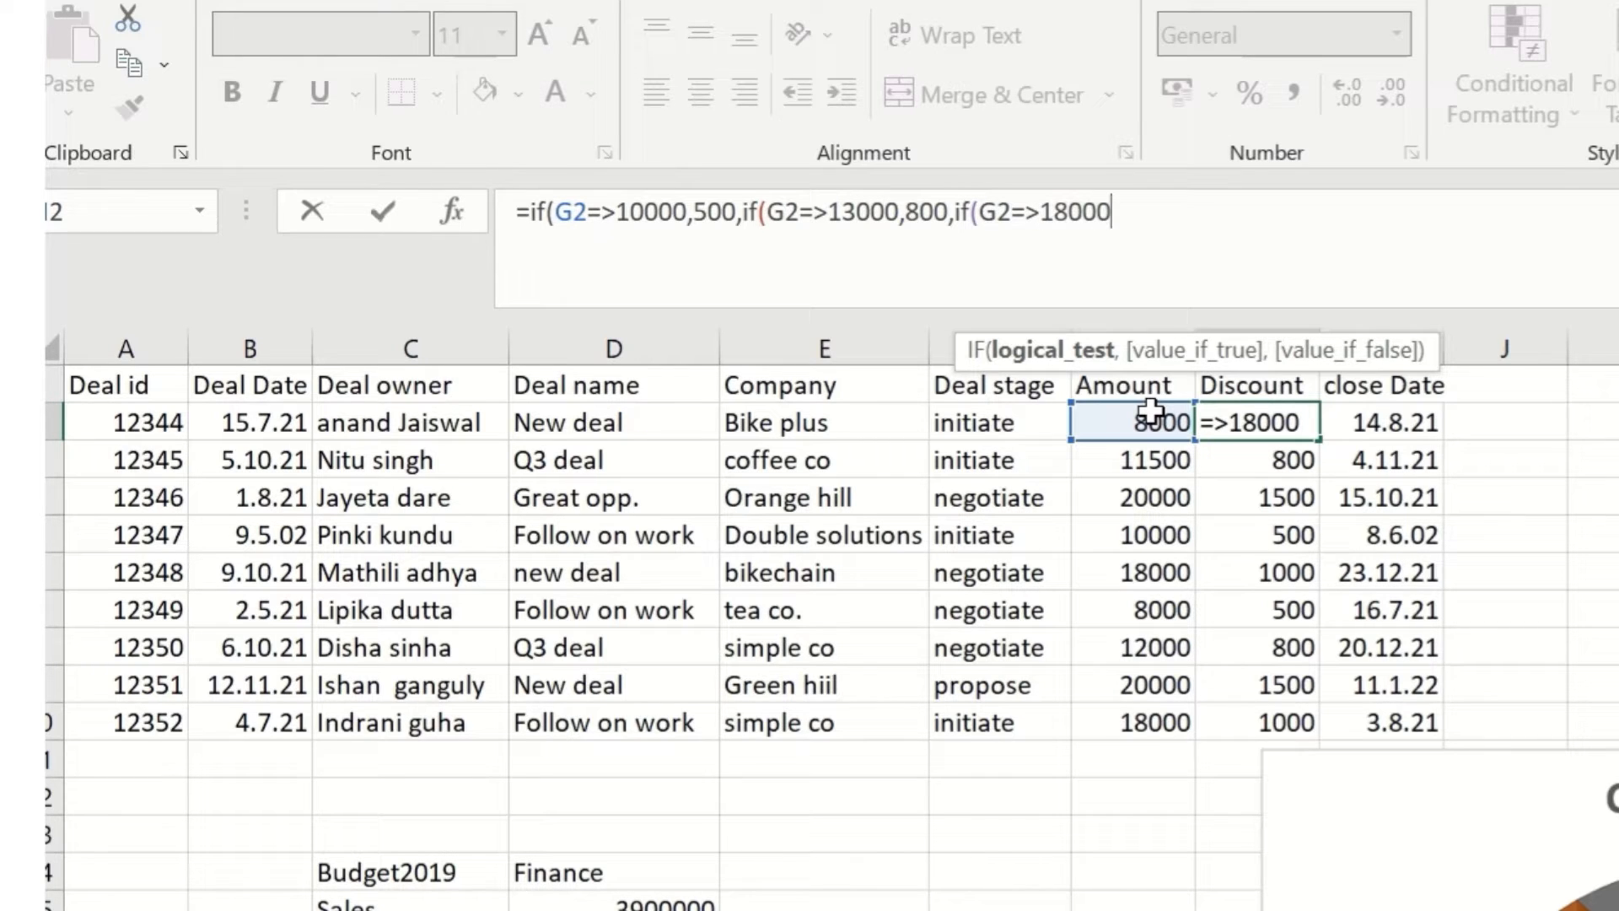
{"action": "type", "text": ","}
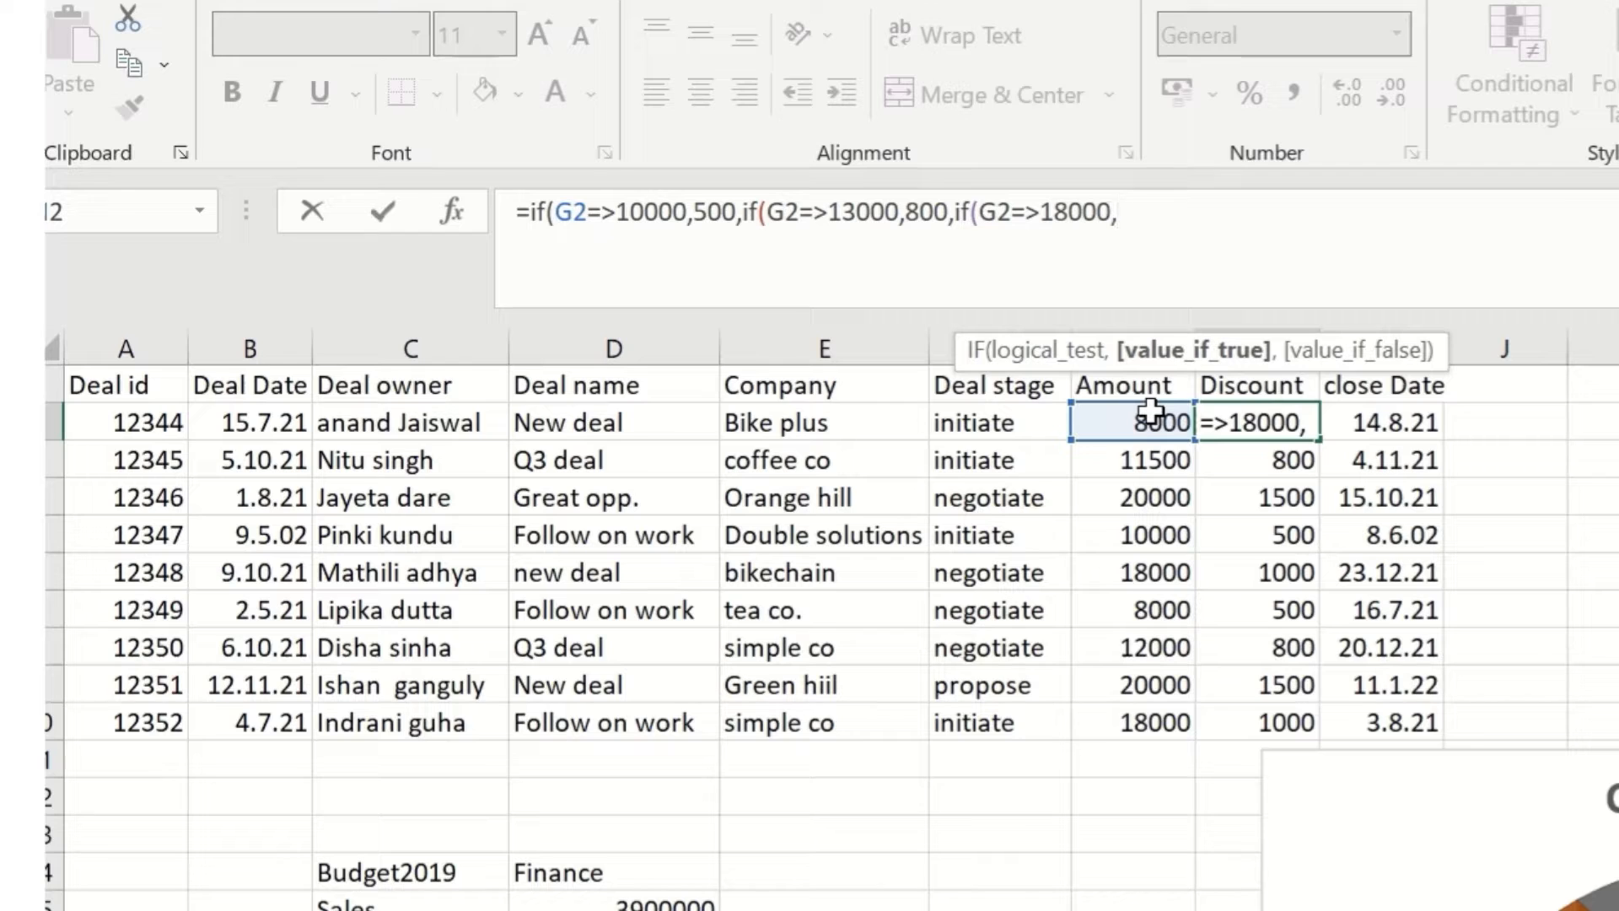
{"action": "type", "text": "1000"}
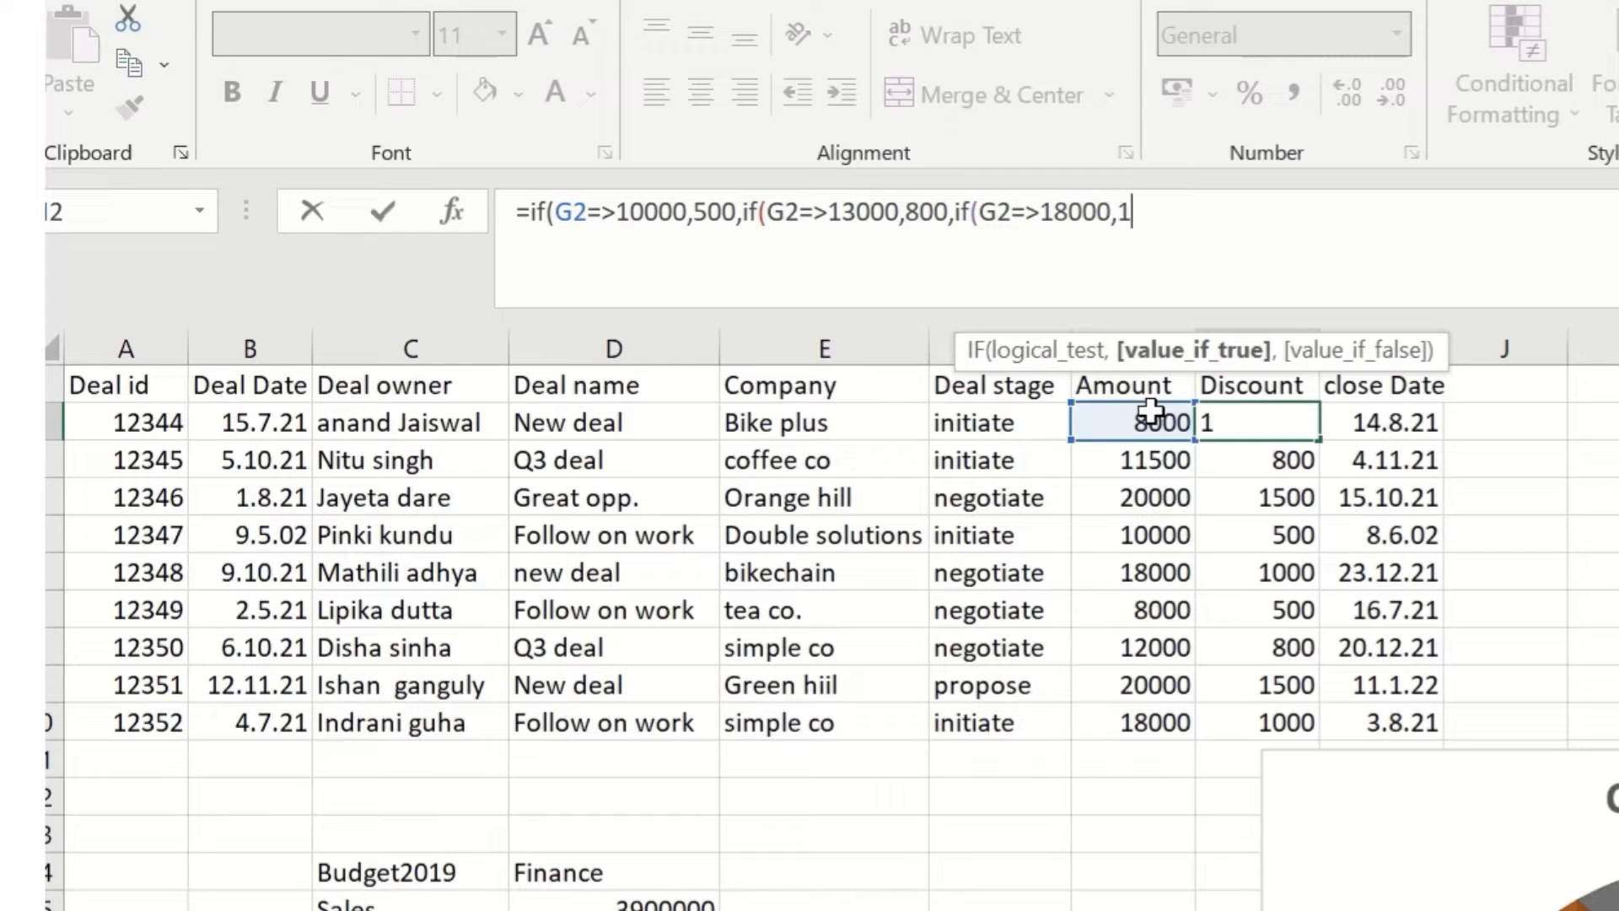
Nest a fourth IF testing G2=<18001 with 1500 as its true value, close all four brackets, and commit the formula.
{"action": "type", "text": ",if("}
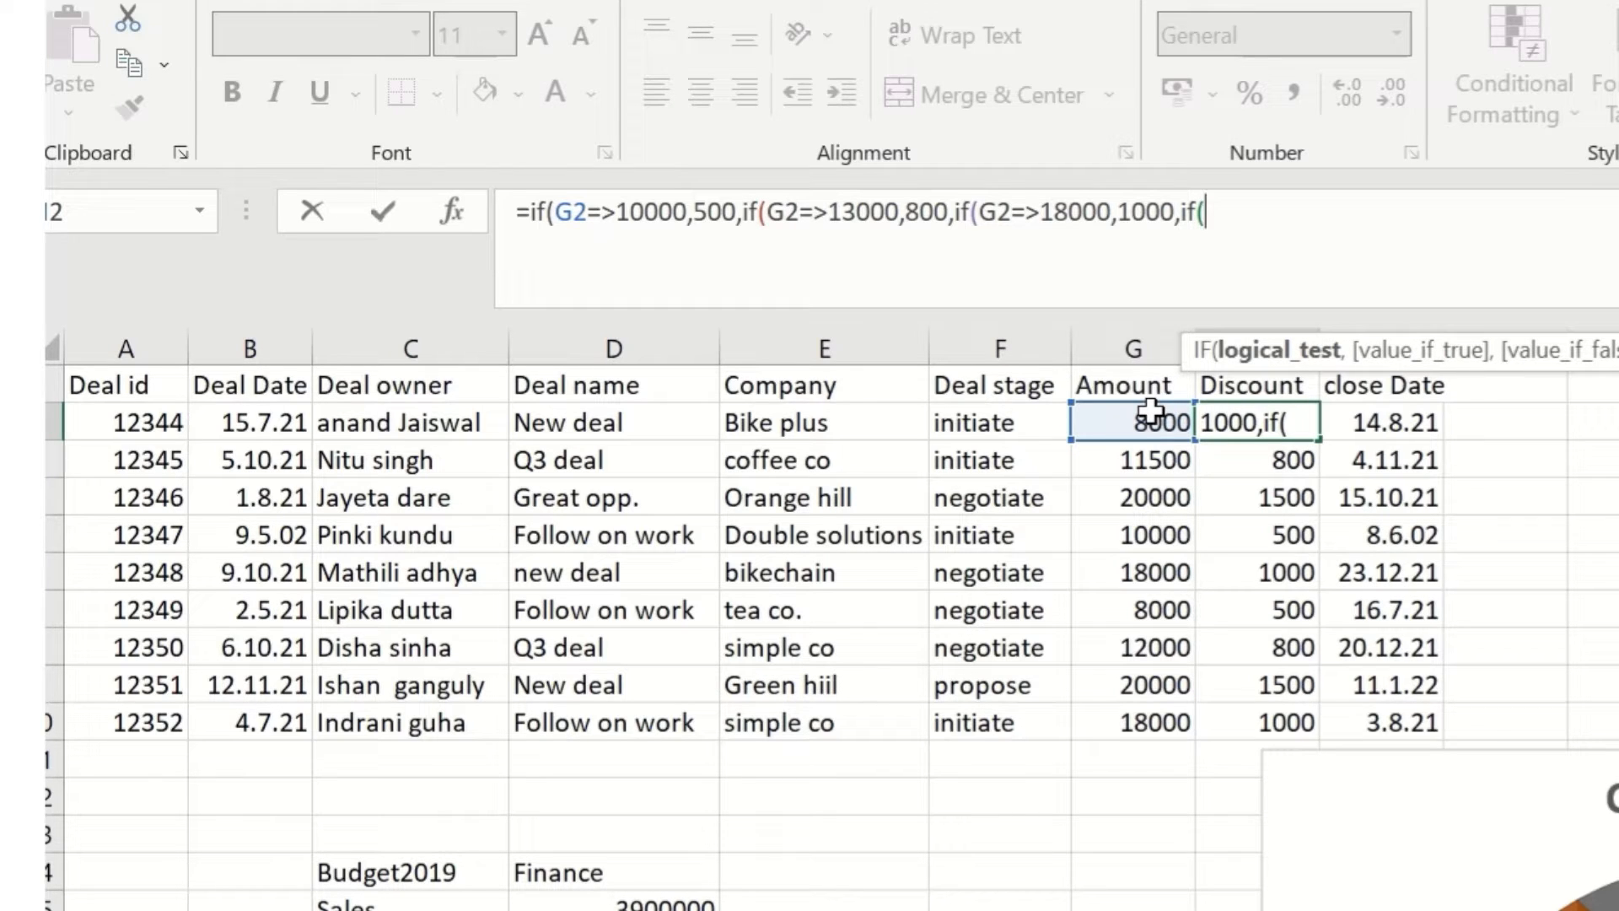
{"action": "type", "text": "G2="}
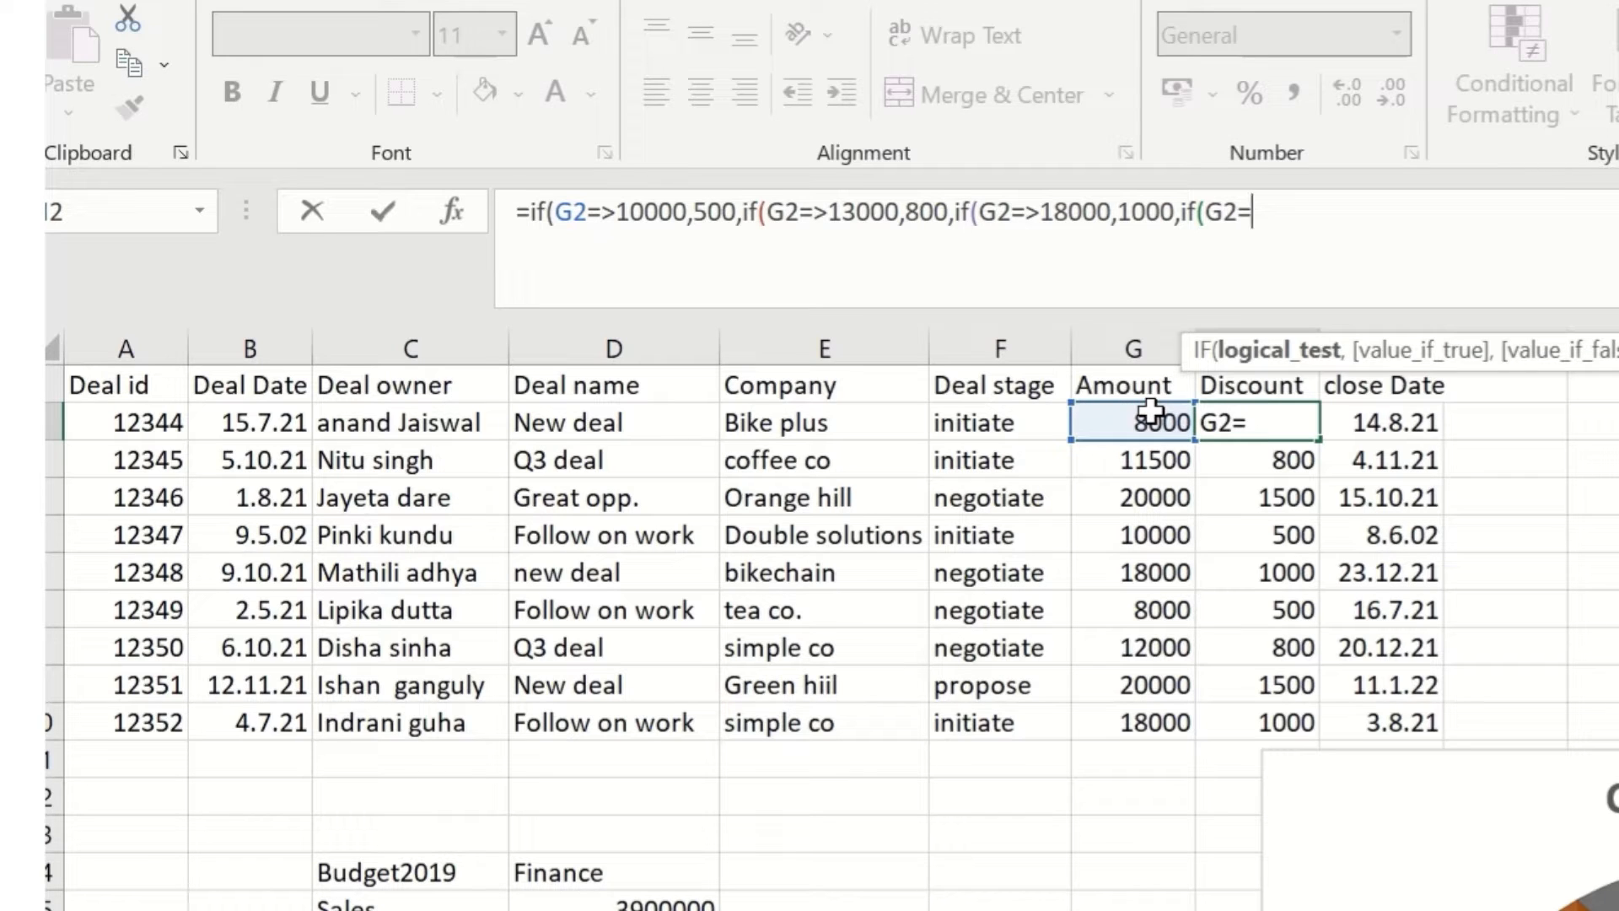
{"action": "type", "text": "<18001"}
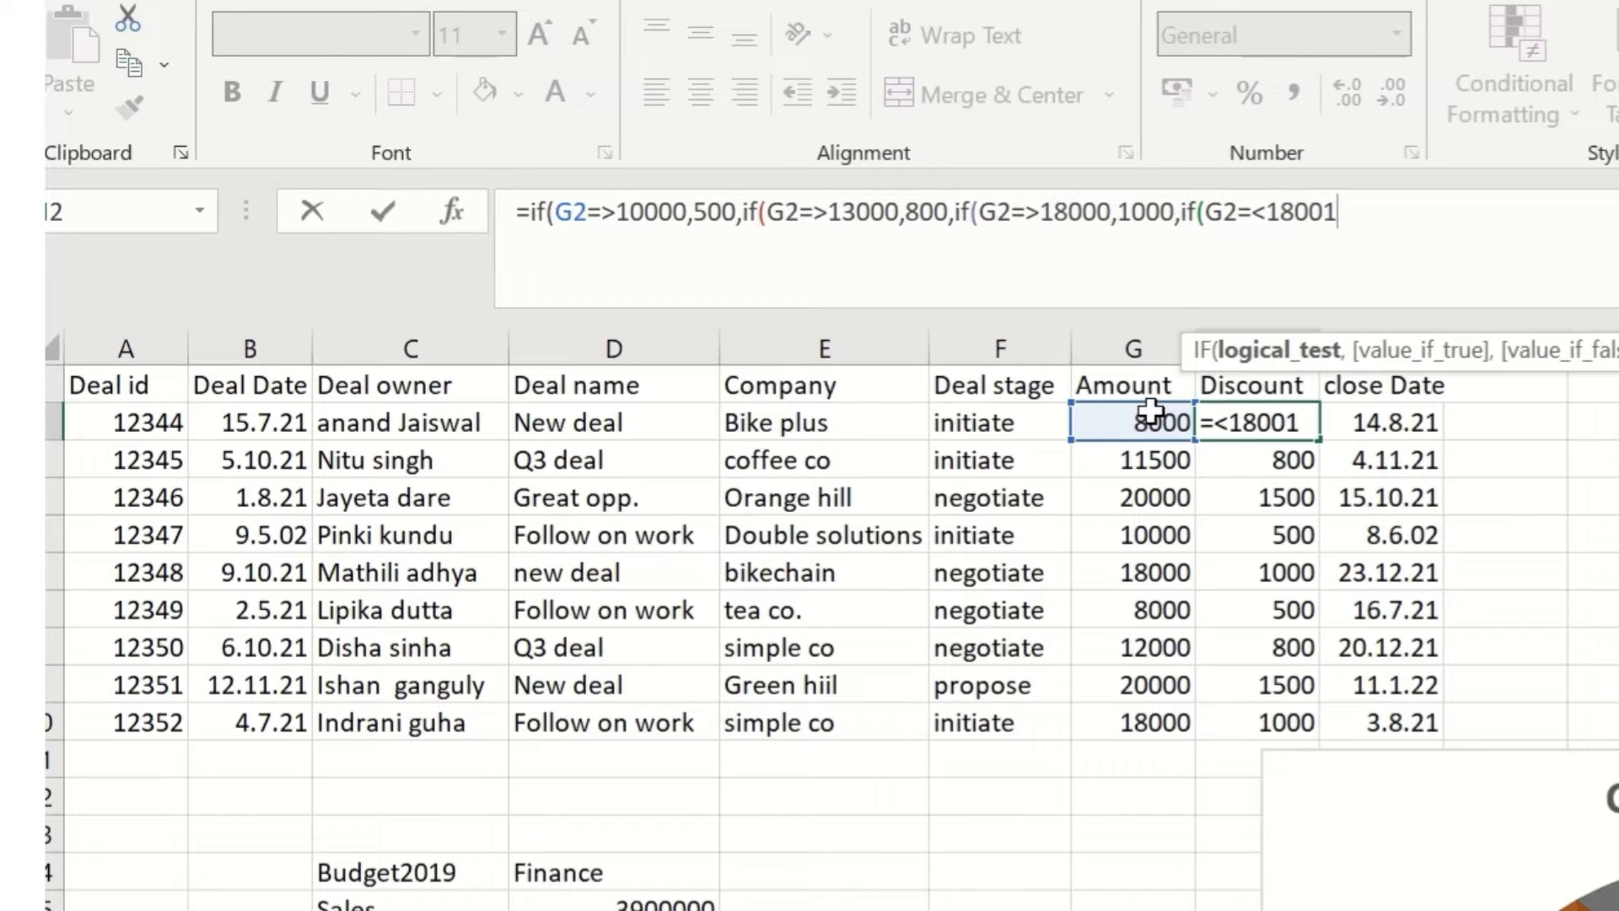
{"action": "type", "text": ",15"}
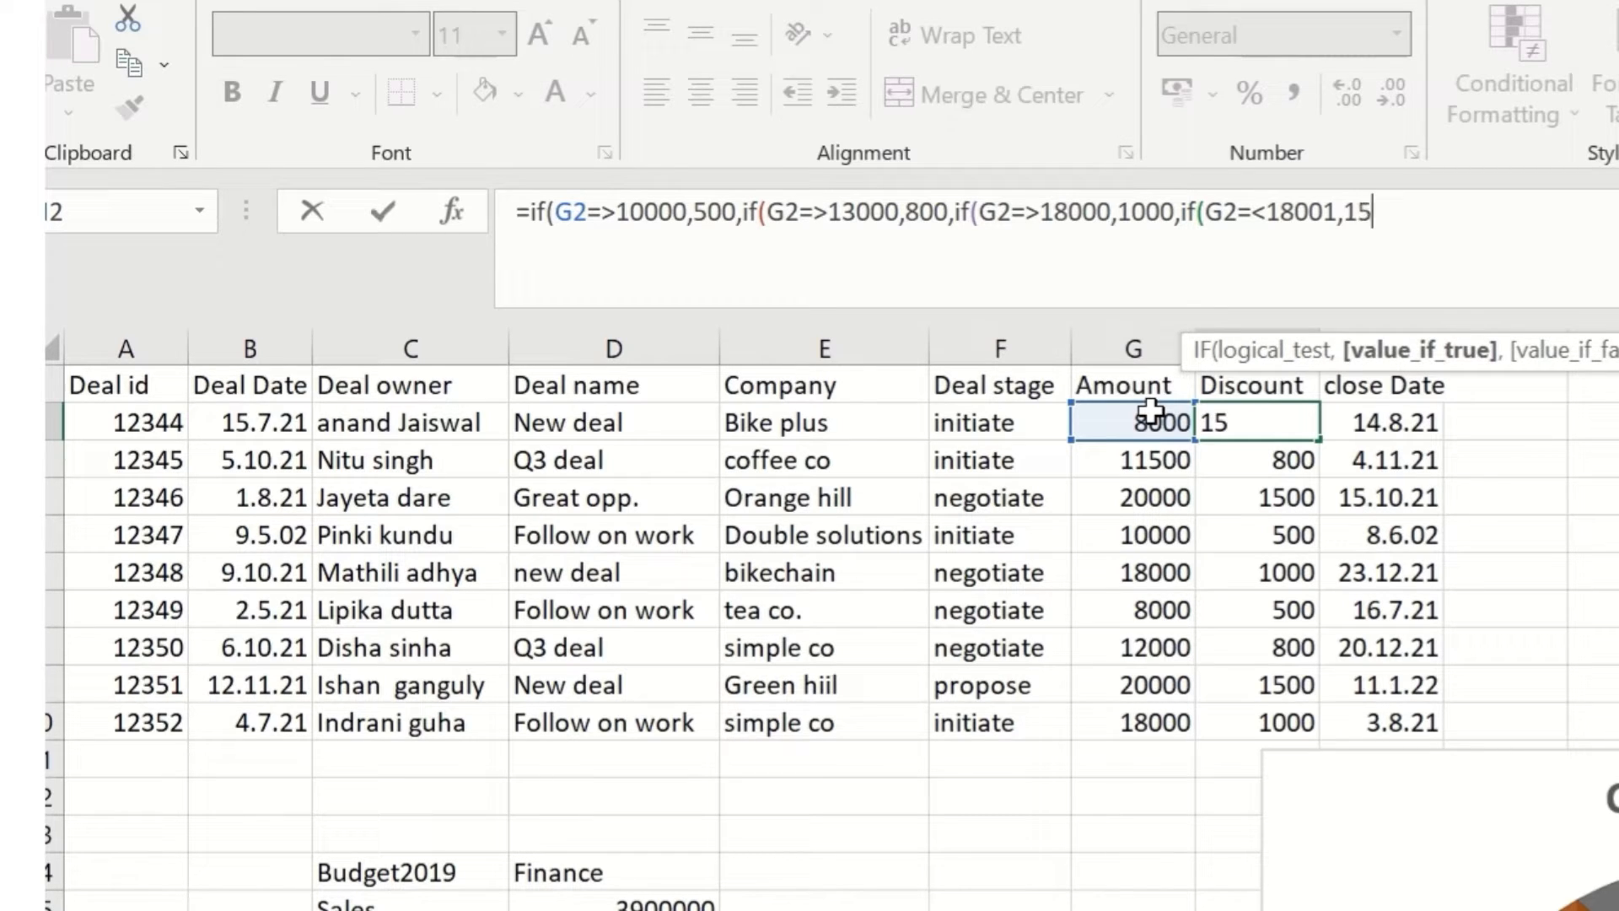
{"action": "type", "text": "00"}
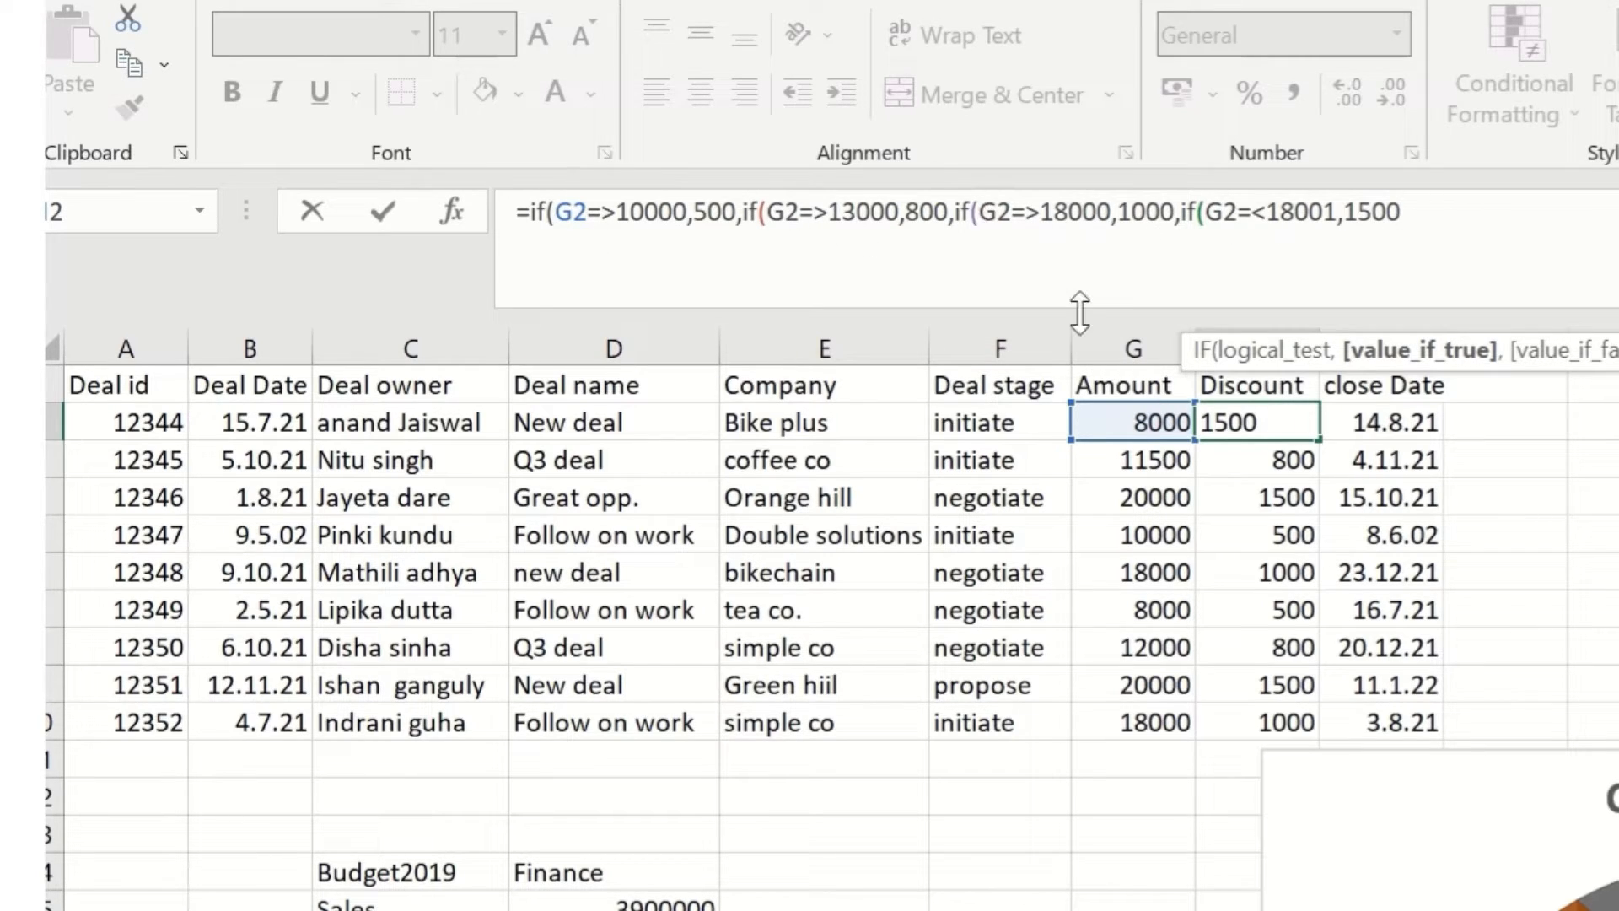
{"action": "type", "text": "))))"}
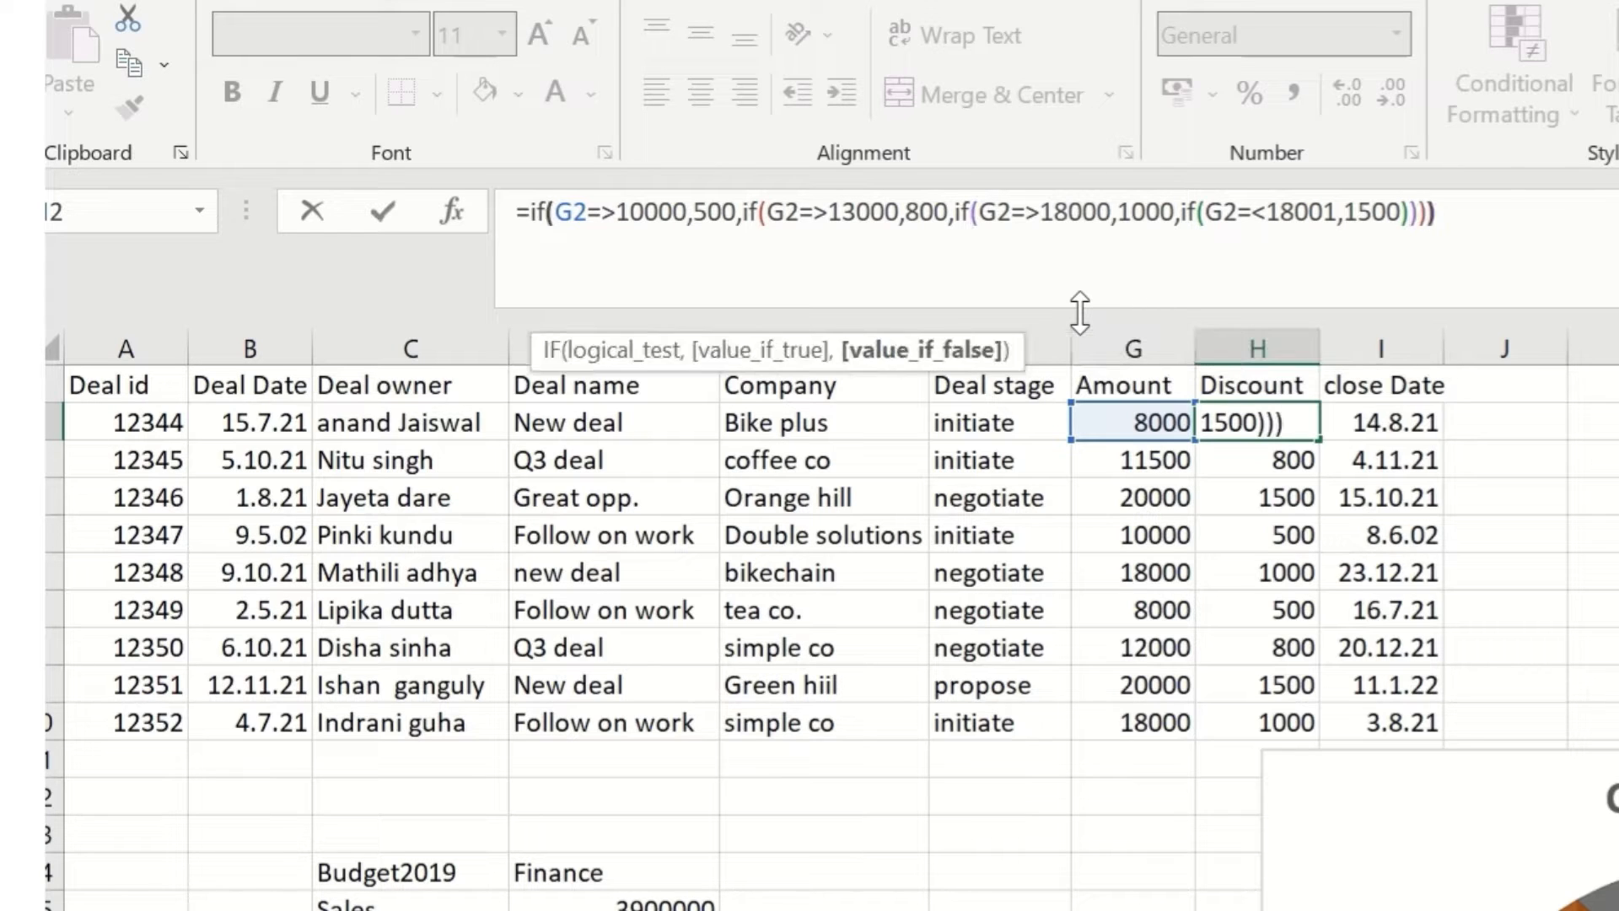
{"action": "key", "text": "Return"}
Fill the nested IF formula from H2 down the Discount column to the last deal.
{"action": "left_click", "coordinate": [1203, 694]}
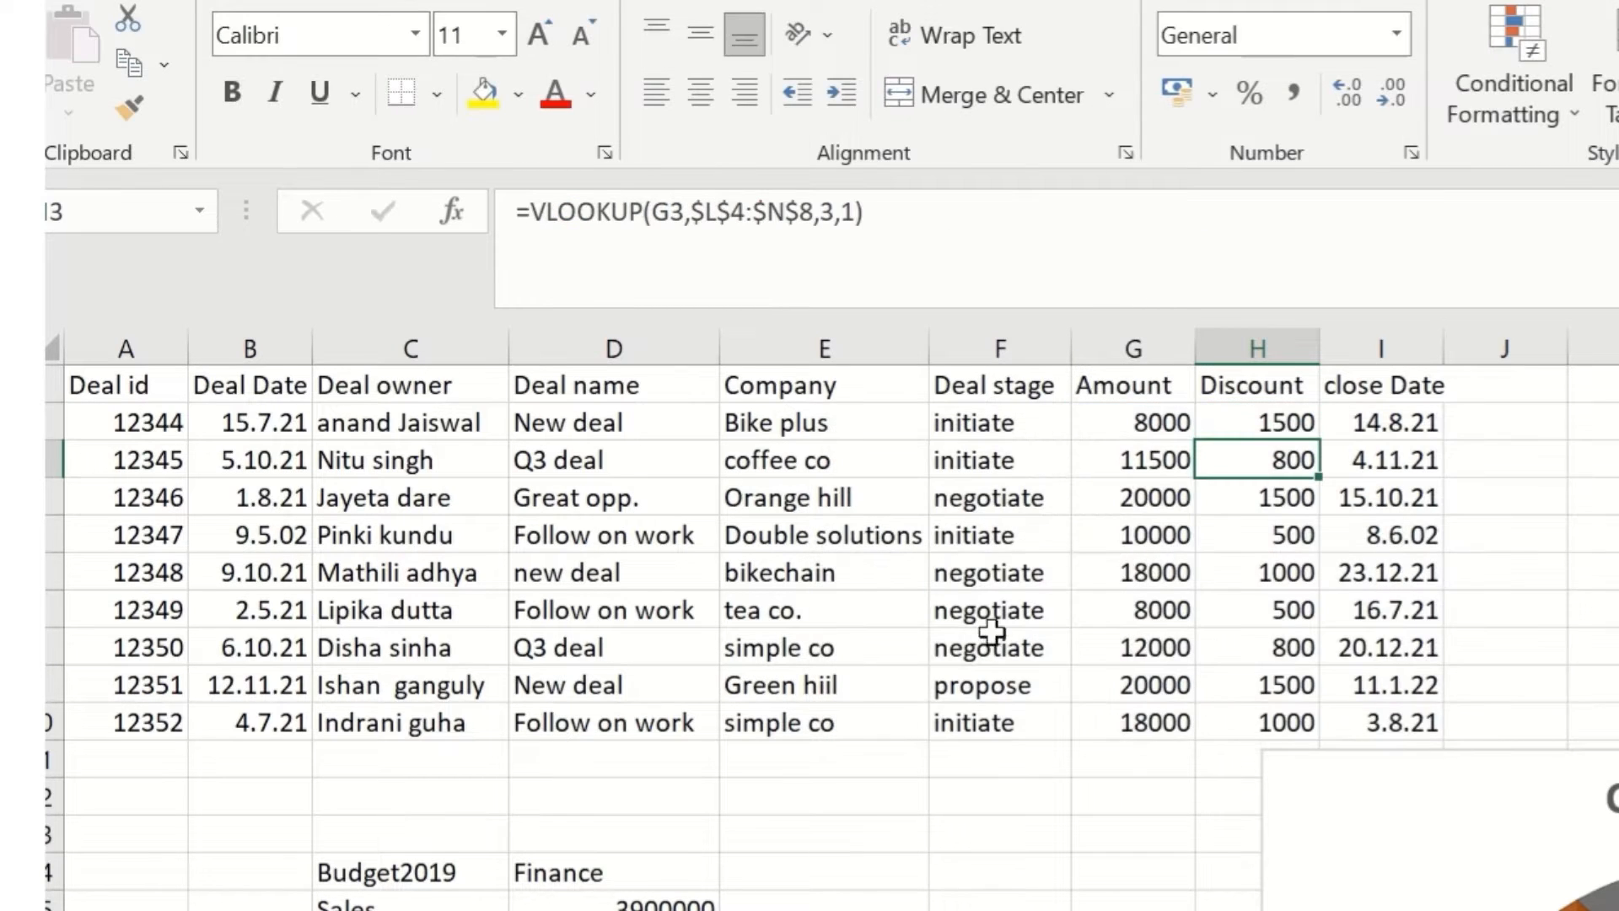
{"action": "left_click", "coordinate": [1263, 416]}
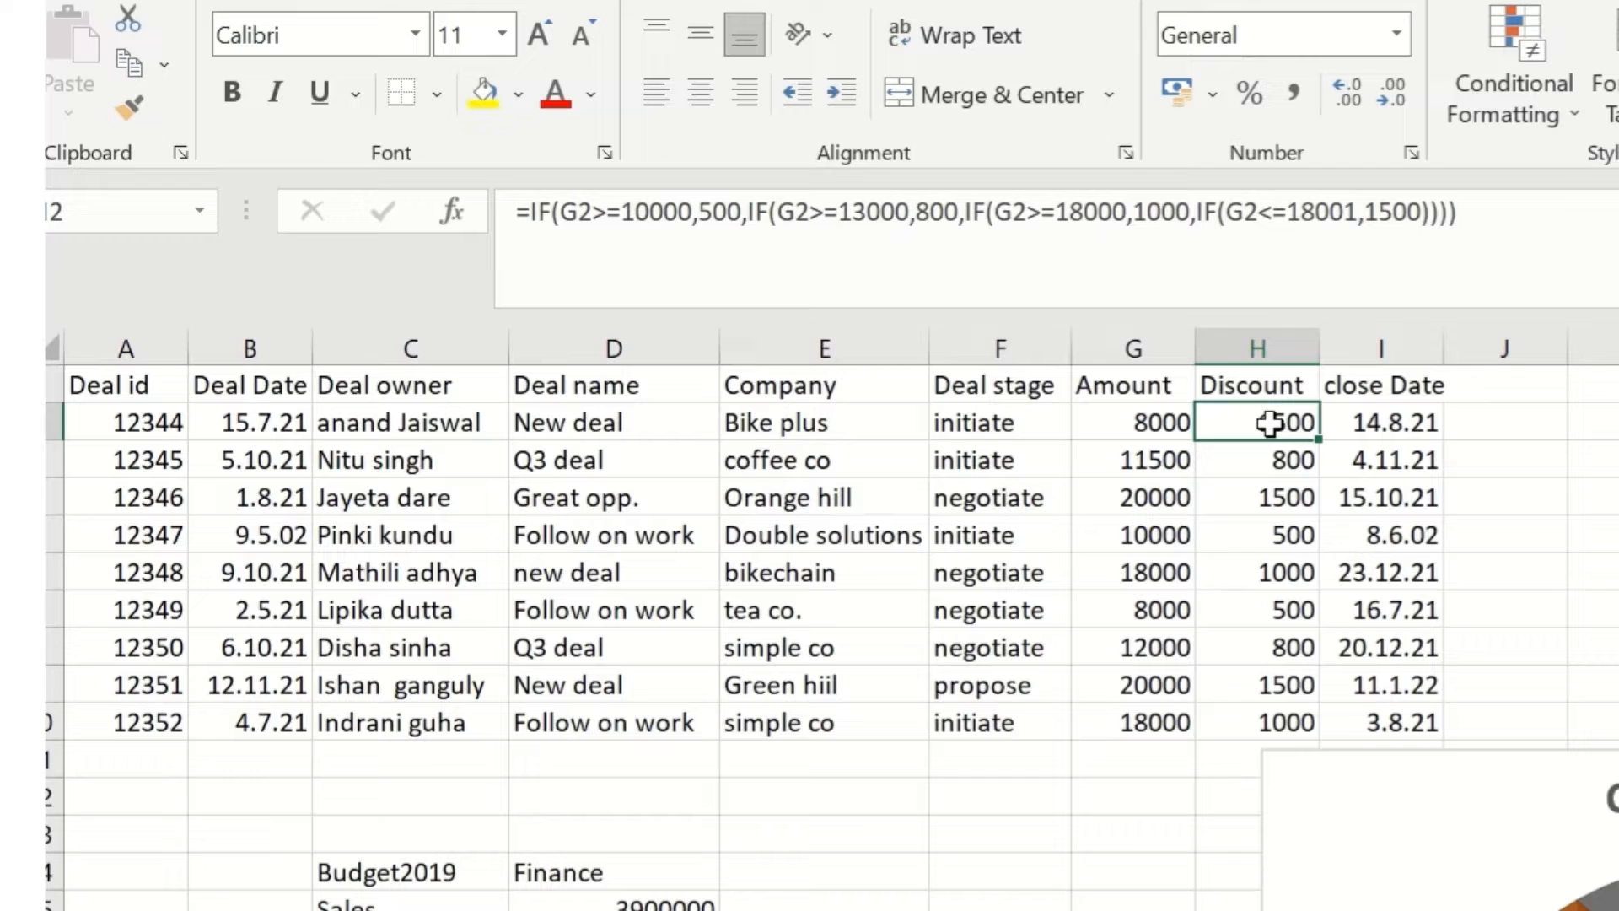
{"action": "double_click", "coordinate": [1320, 445]}
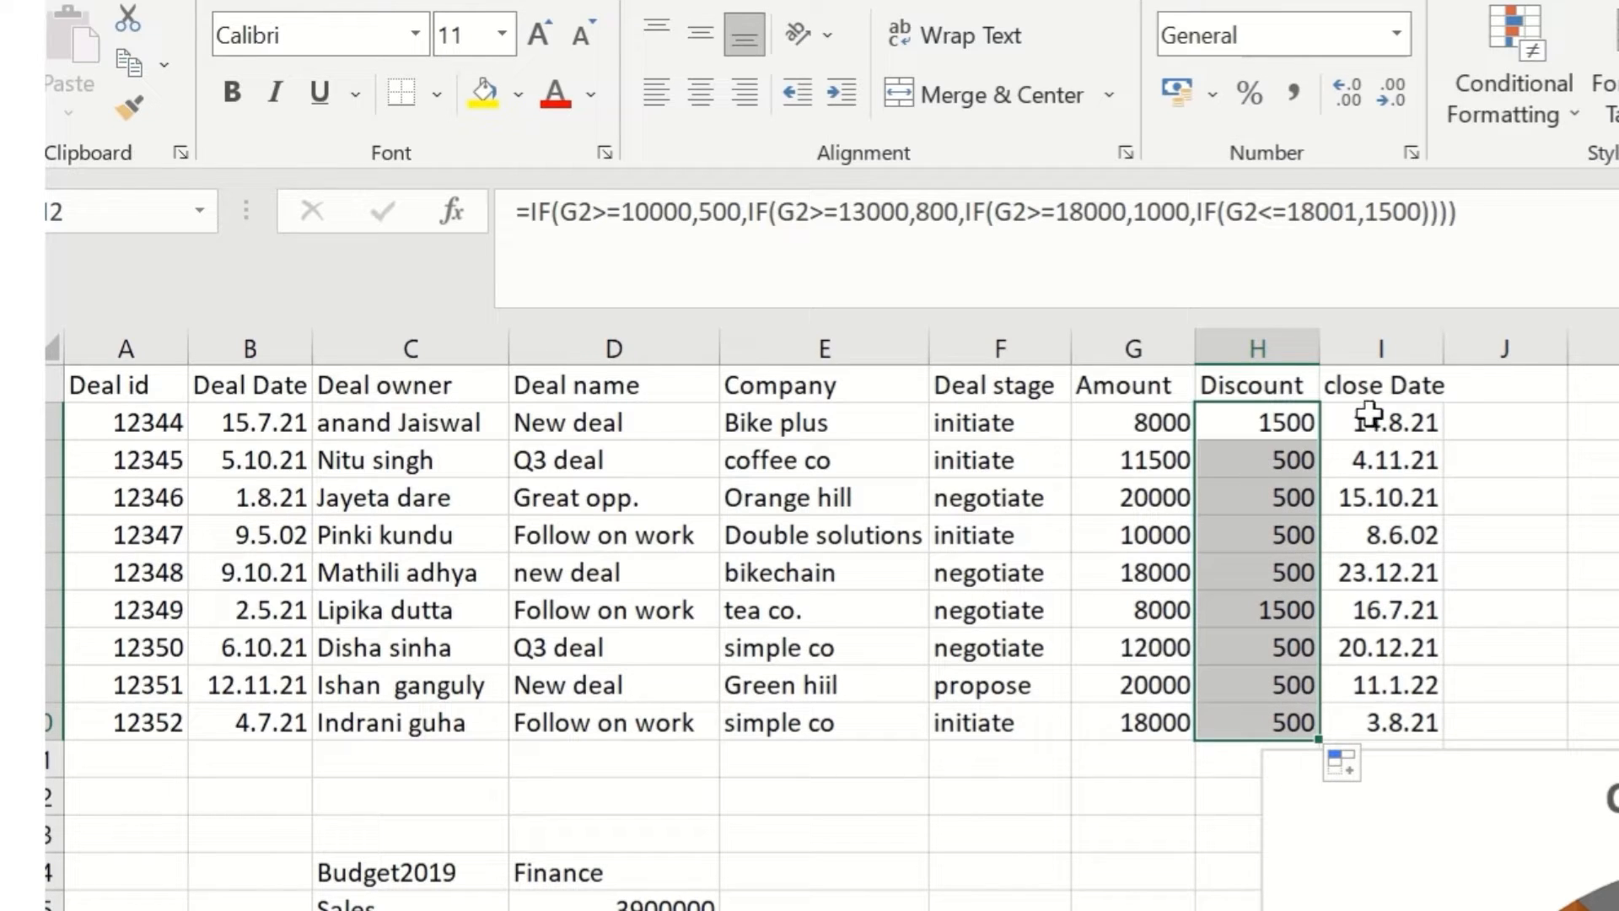
Clear the close Date header and all its values from I1:I10.
{"action": "left_click_drag", "start_coordinate": [1368, 386], "coordinate": [1432, 736]}
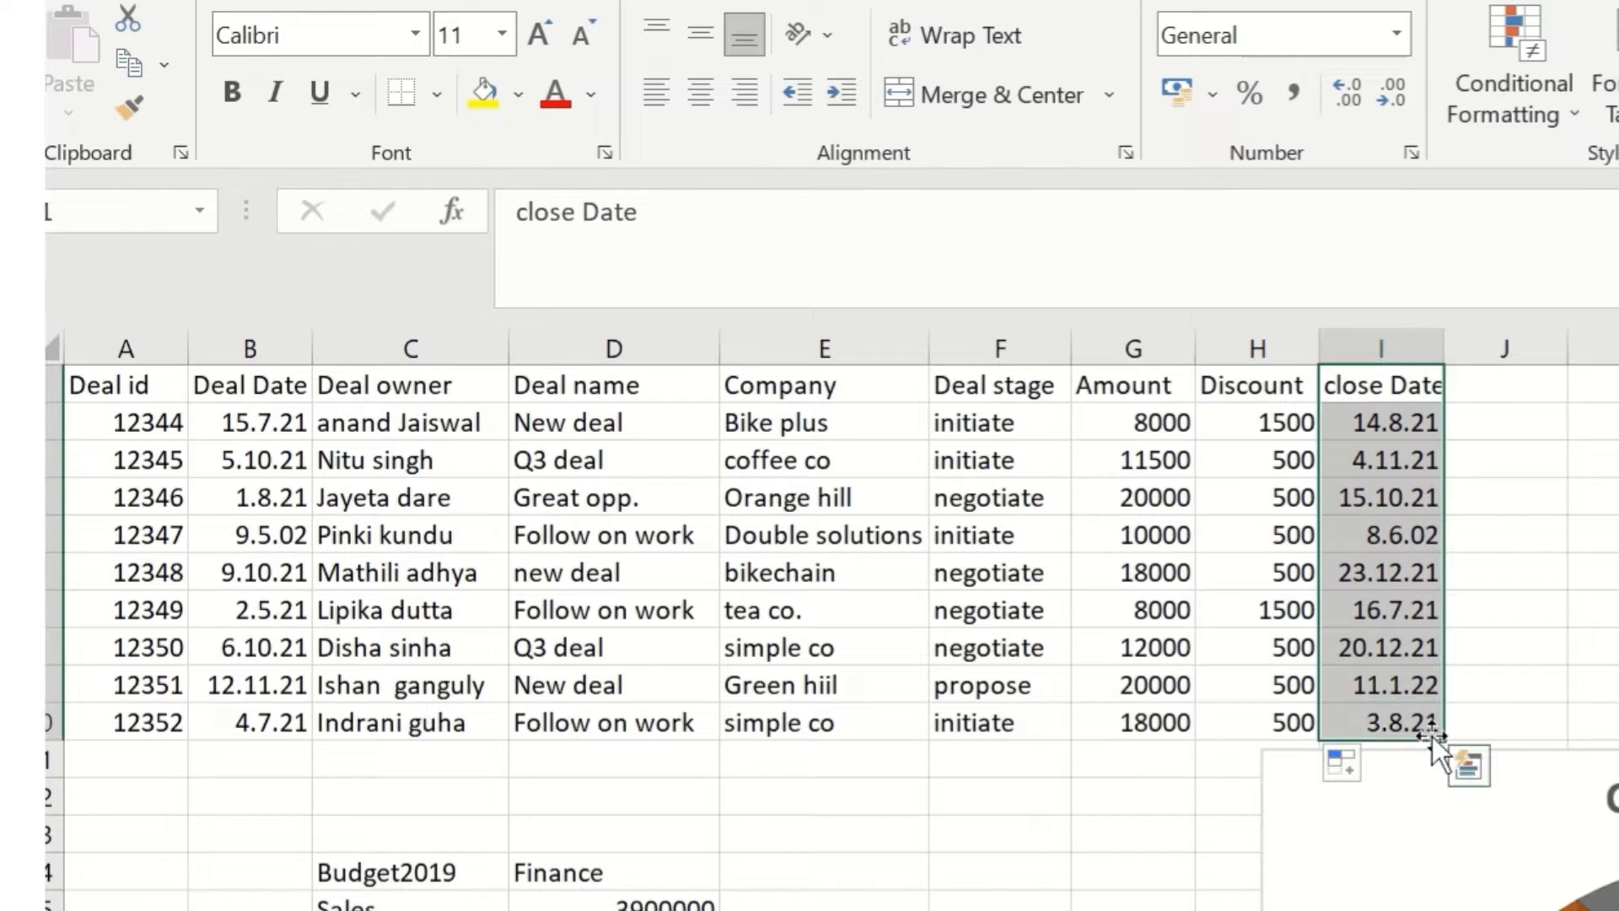
{"action": "key", "text": "Delete"}
{"action": "left_click", "coordinate": [1357, 389]}
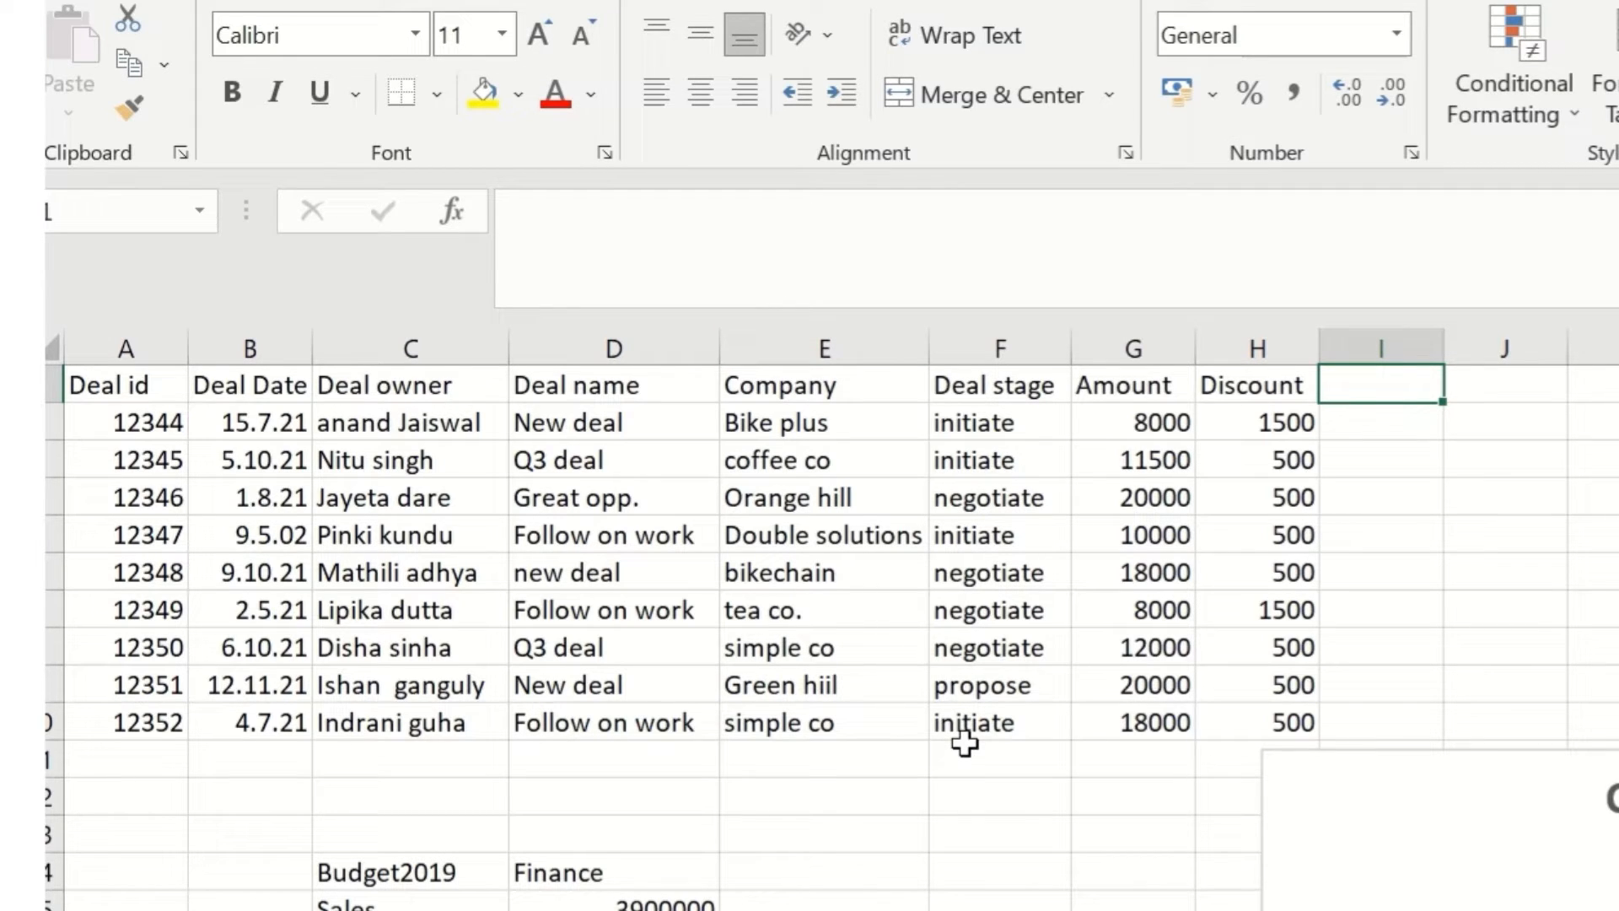
Enter "offer (yes/no)" as the header in I1 and widen column I to fit it.
{"action": "double_click", "coordinate": [1362, 384]}
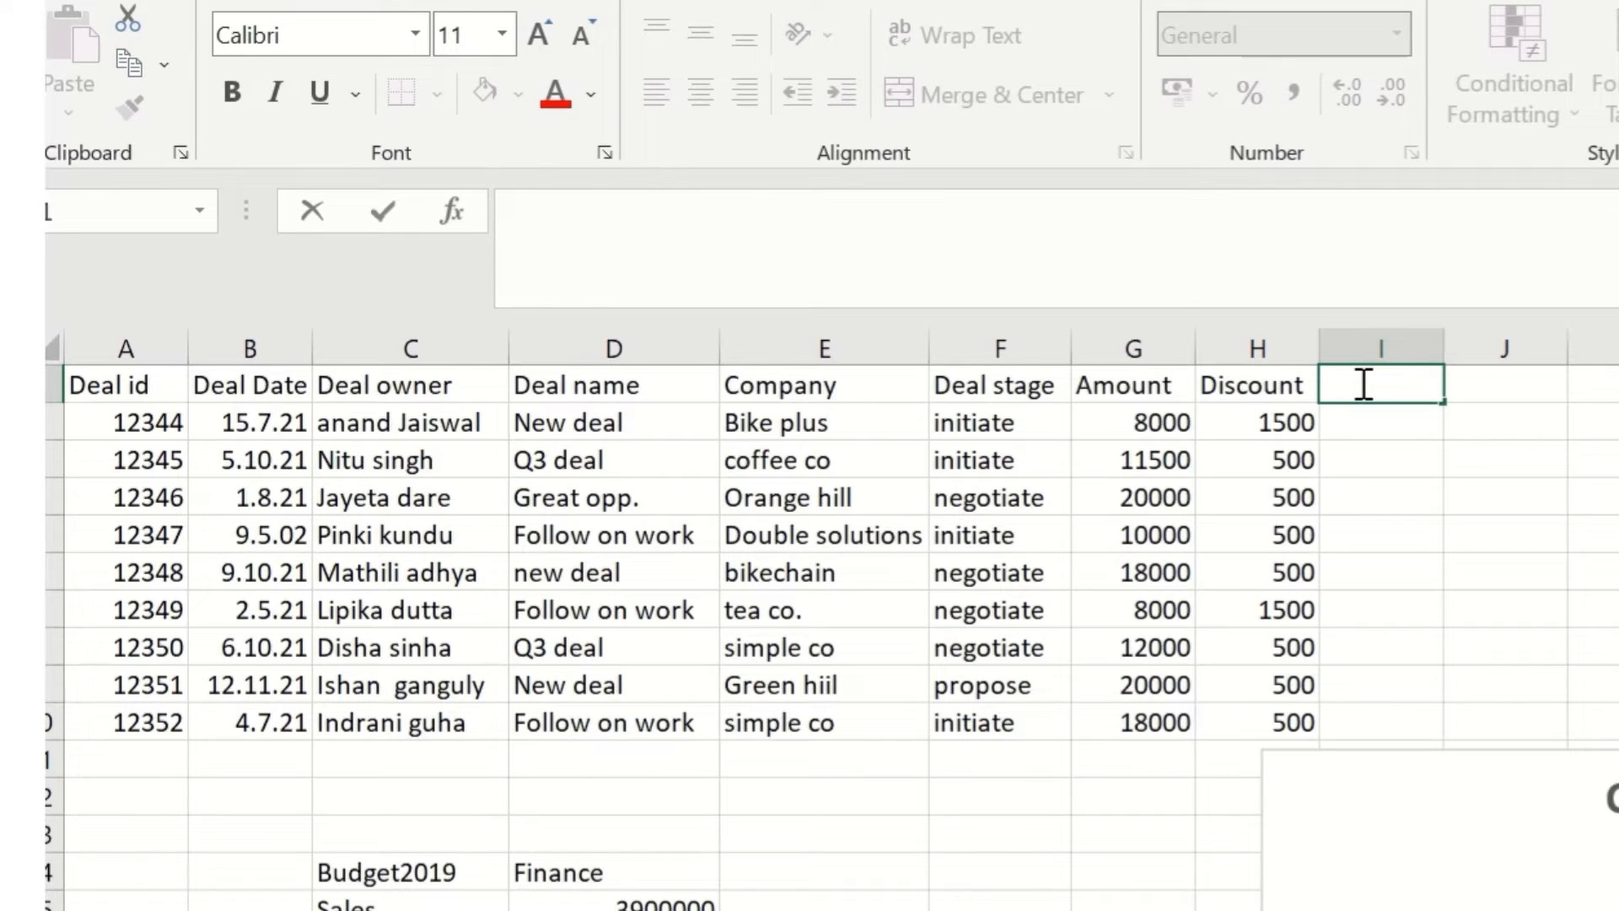
{"action": "type", "text": "offer (y"}
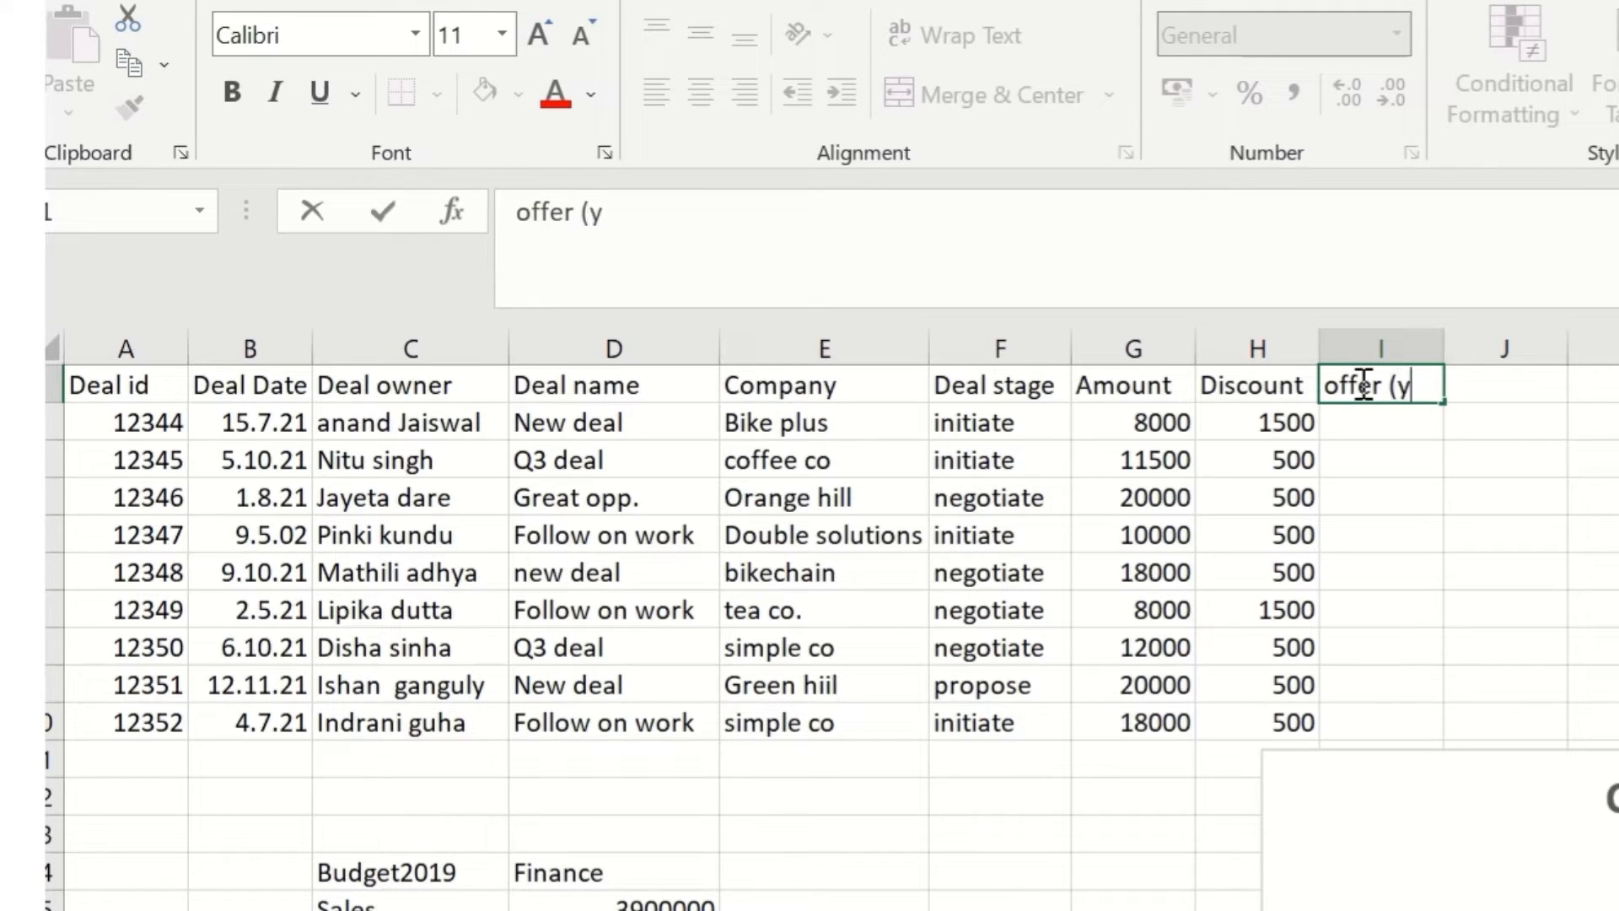
{"action": "type", "text": "es/np"}
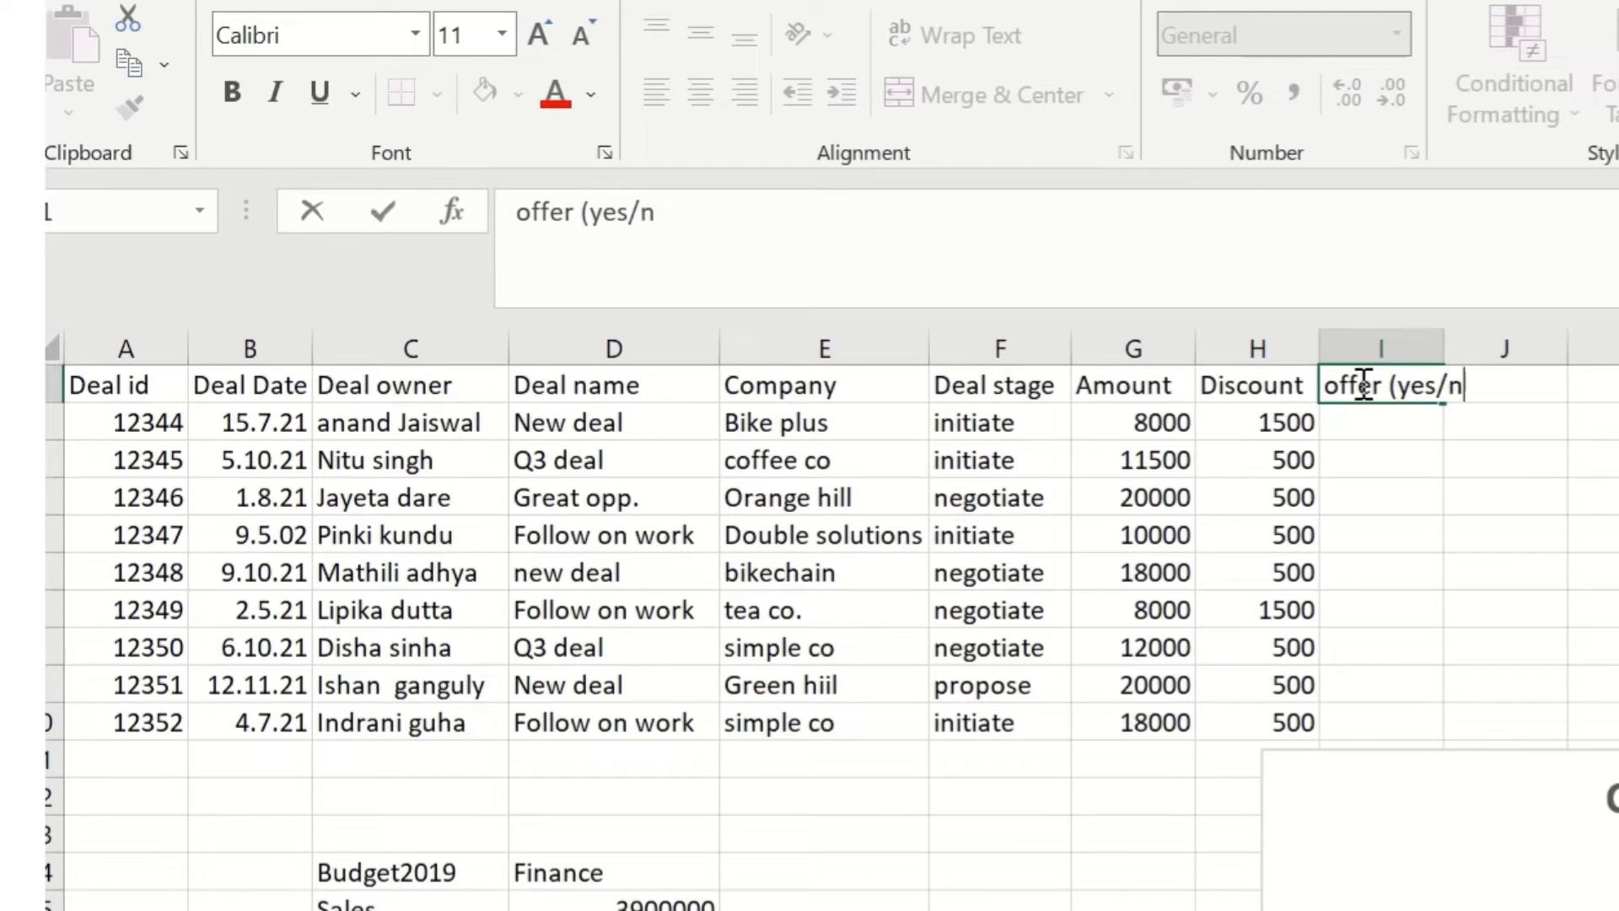
{"action": "key", "text": "BackSpace"}
{"action": "type", "text": "o)"}
{"action": "key", "text": "Return"}
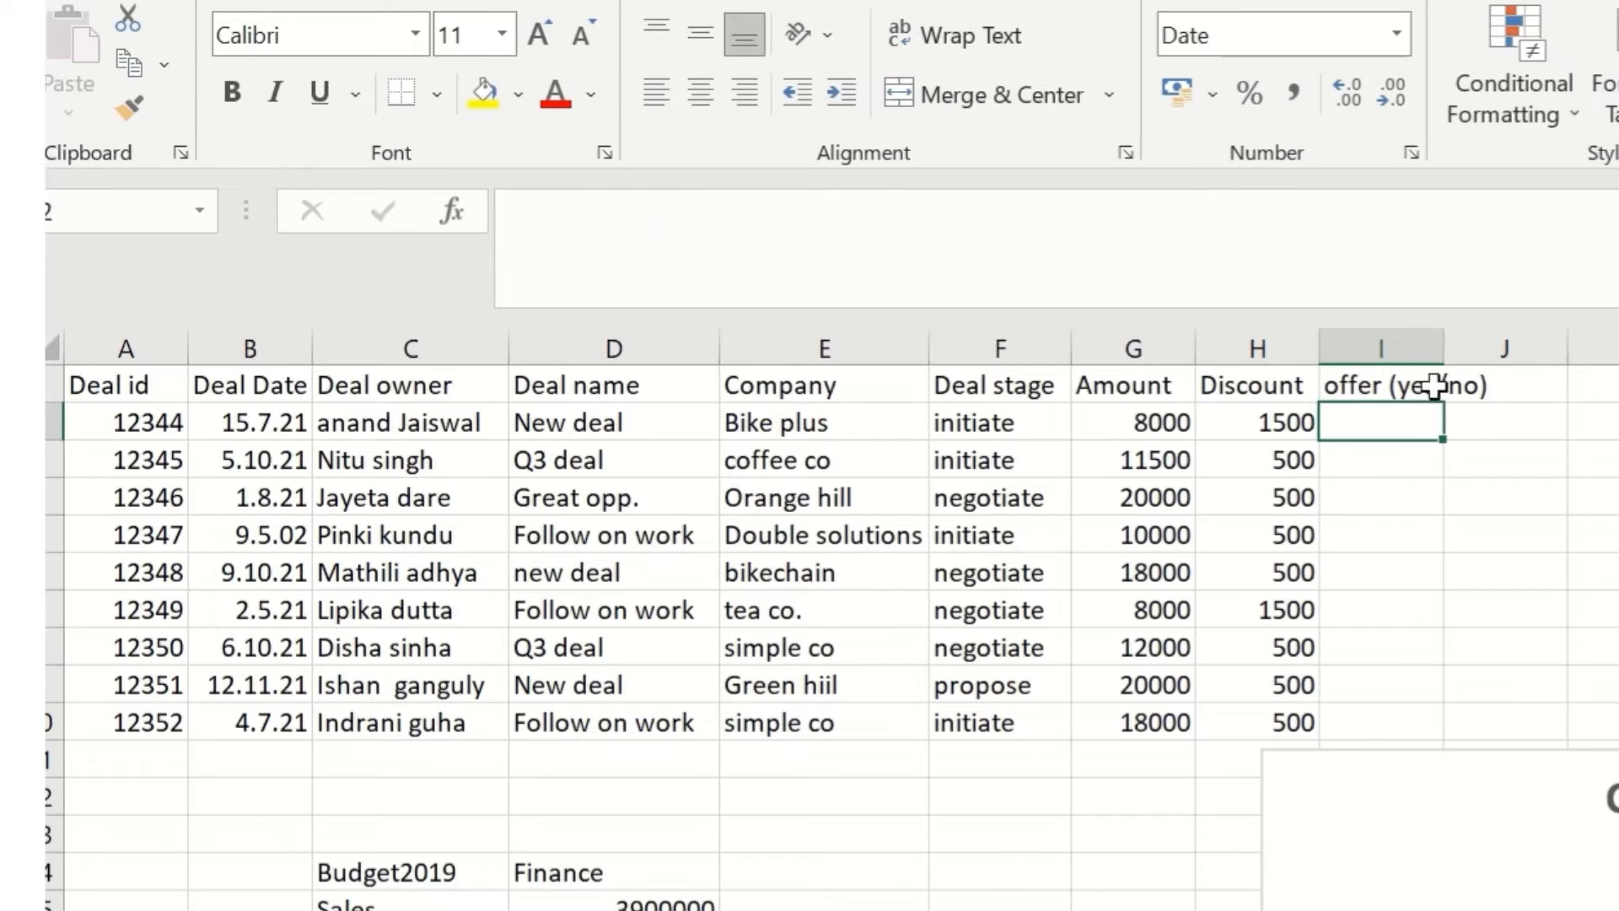
{"action": "left_click_drag", "start_coordinate": [1443, 363], "coordinate": [1497, 363]}
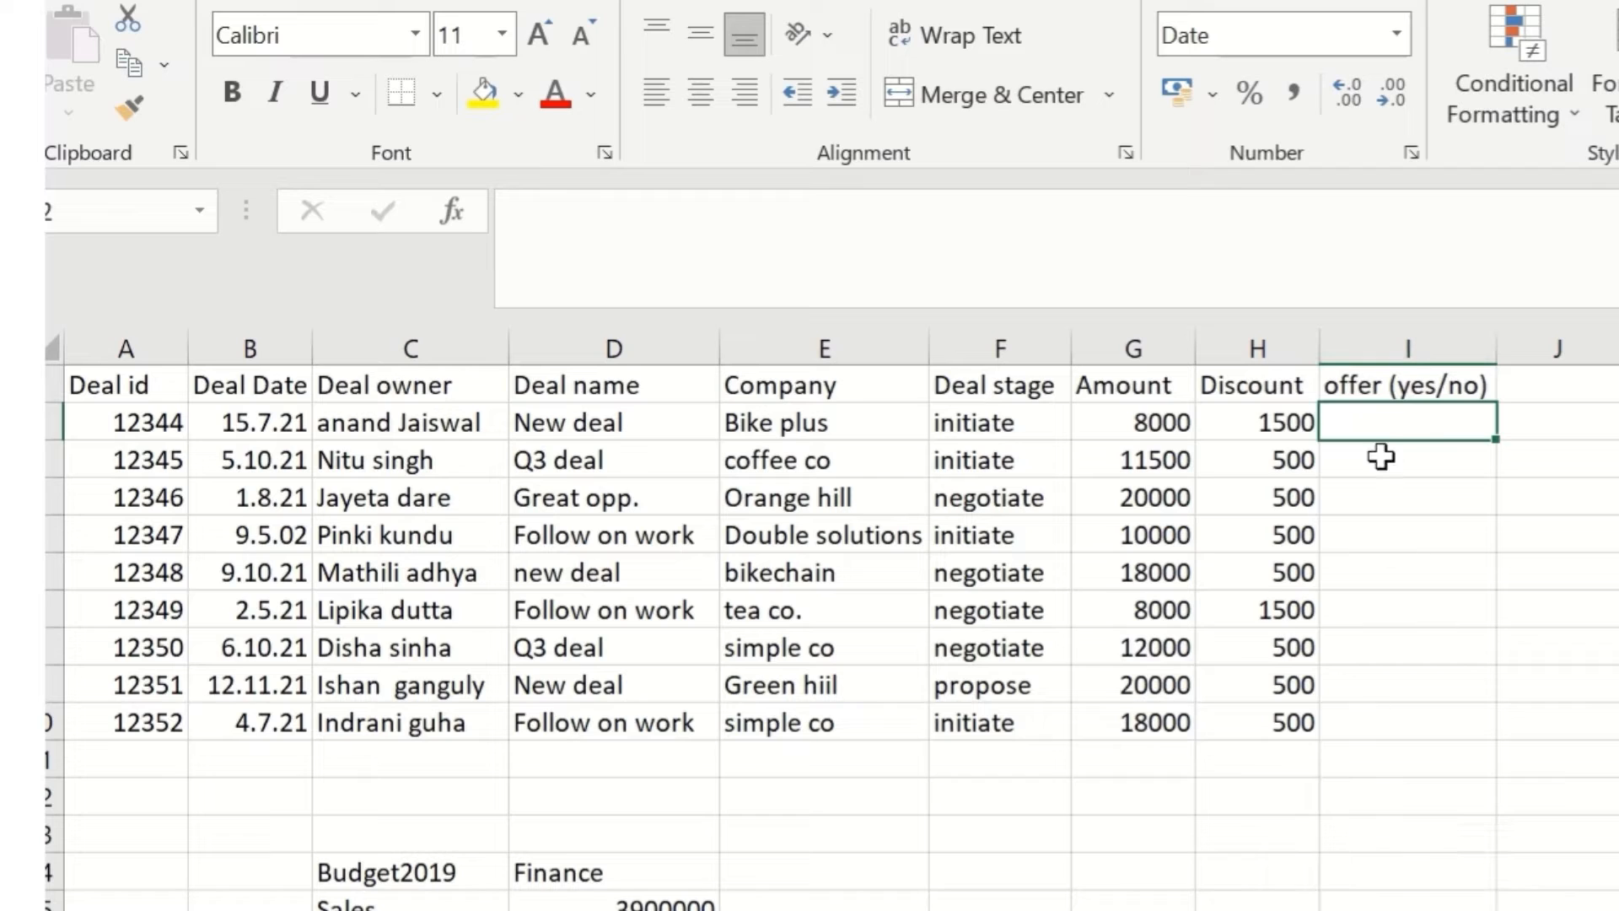
Start an IF formula in I2 with a nested OR whose first condition is D2="follow on work".
{"action": "type", "text": "="}
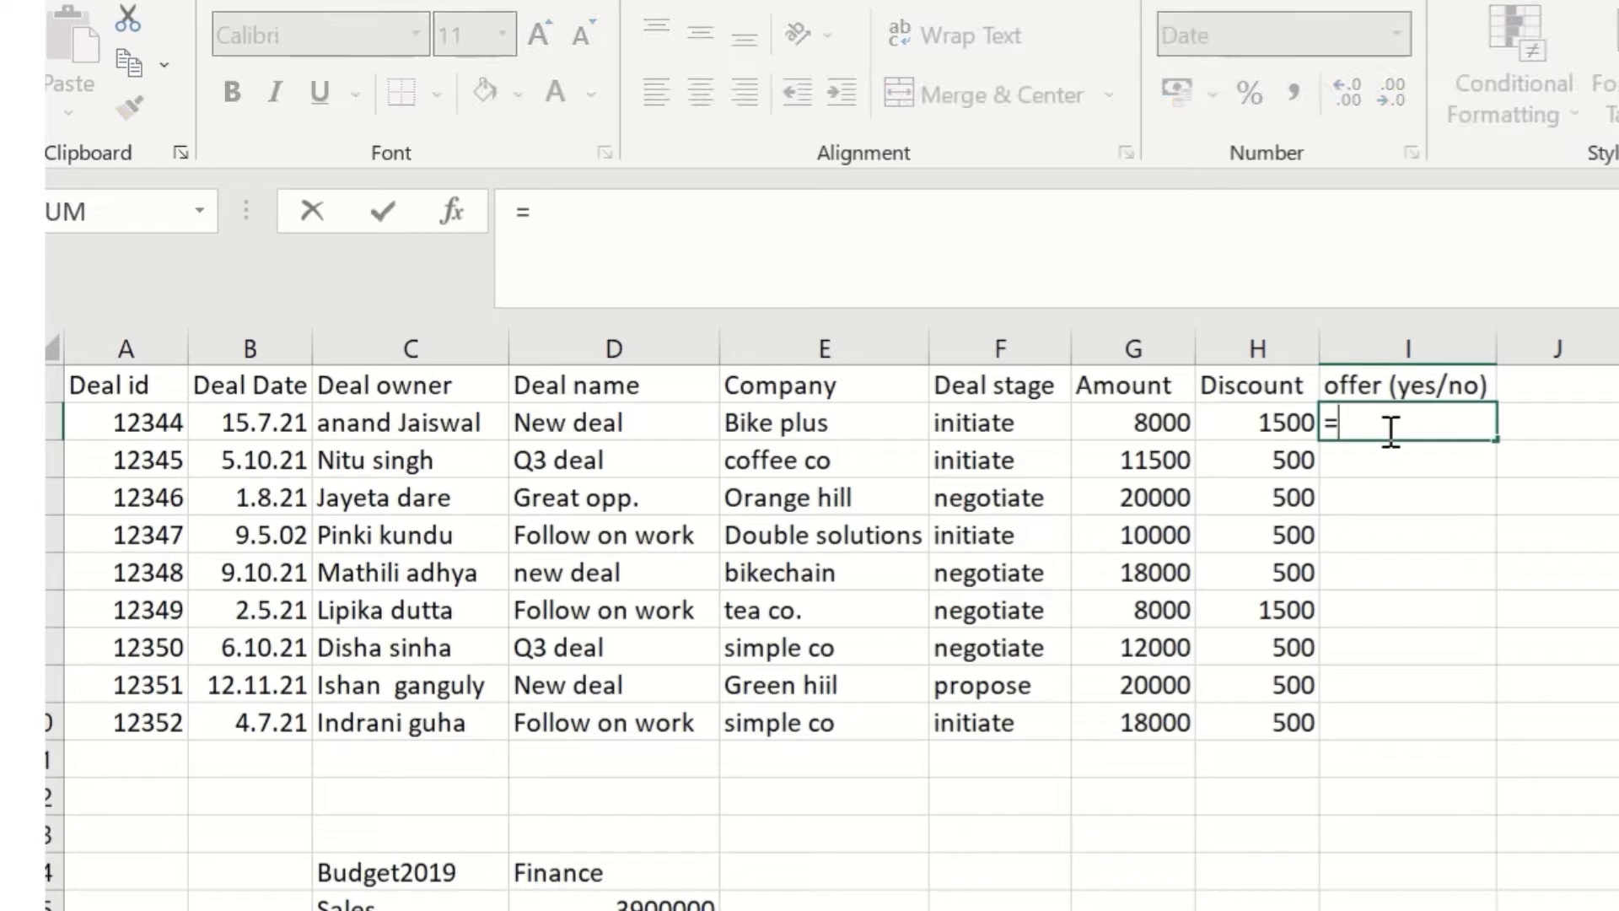
{"action": "type", "text": "if("}
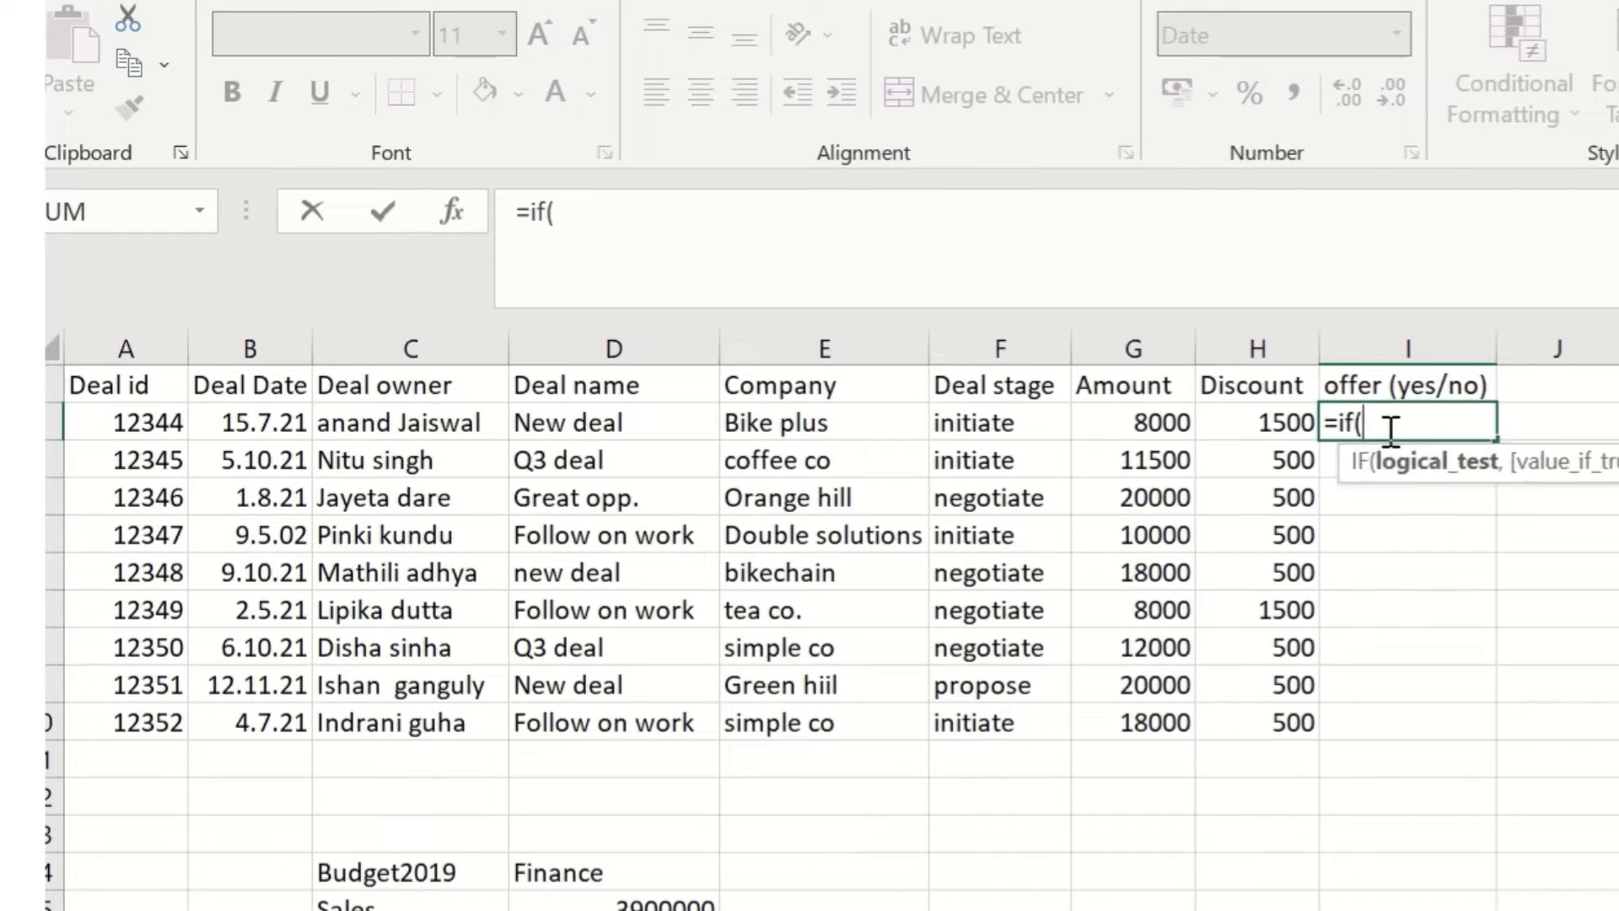
{"action": "type", "text": "or("}
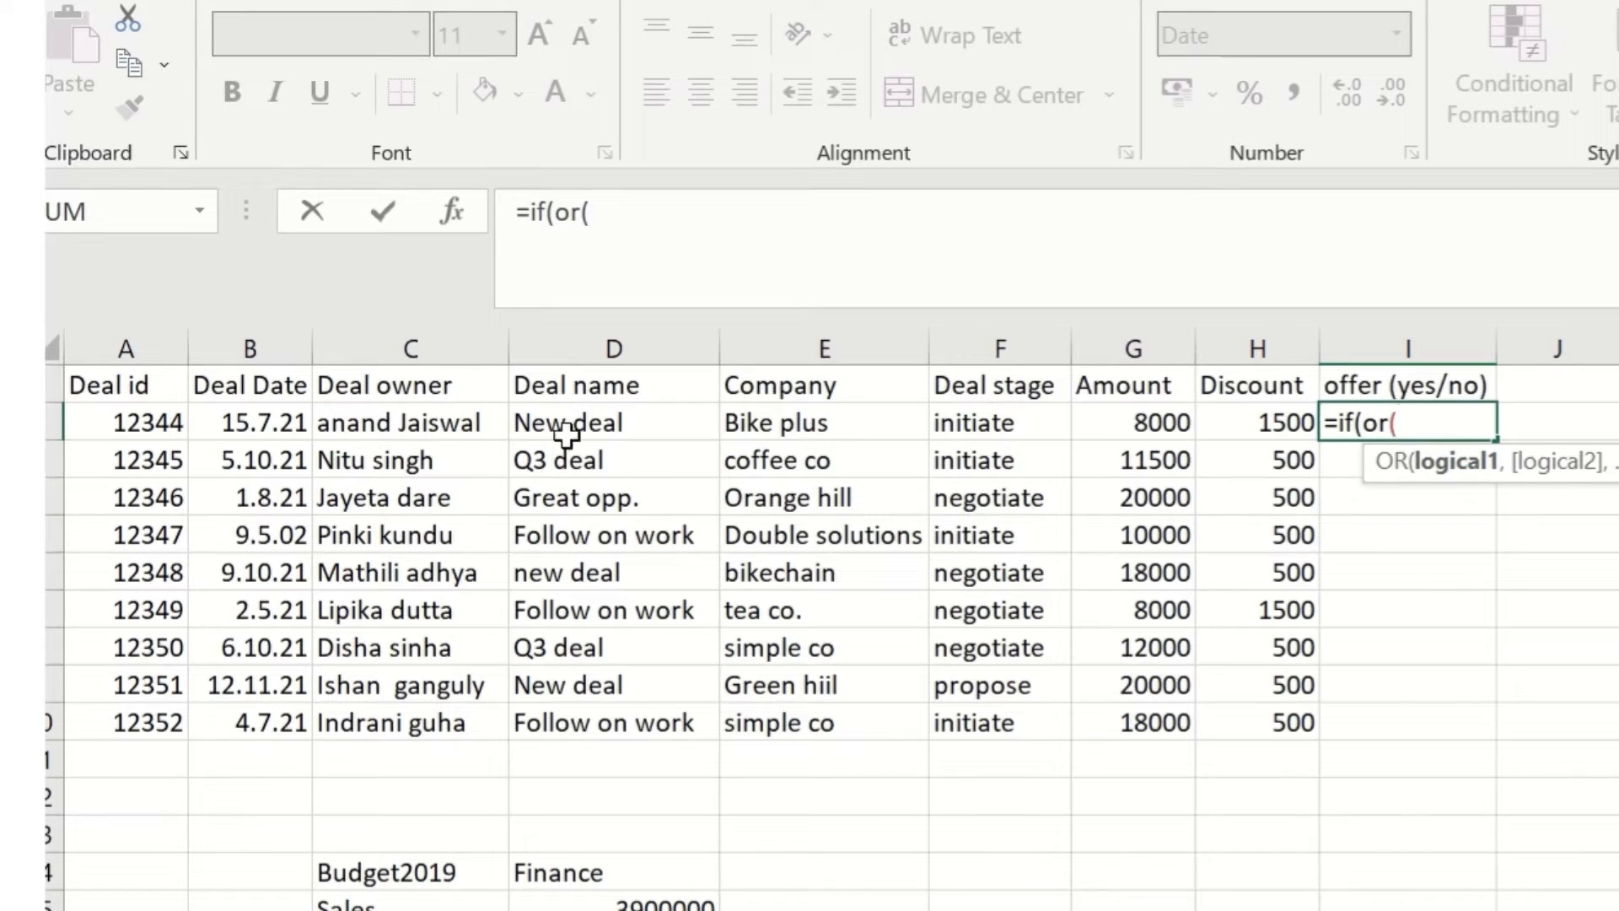
{"action": "left_click", "coordinate": [566, 428]}
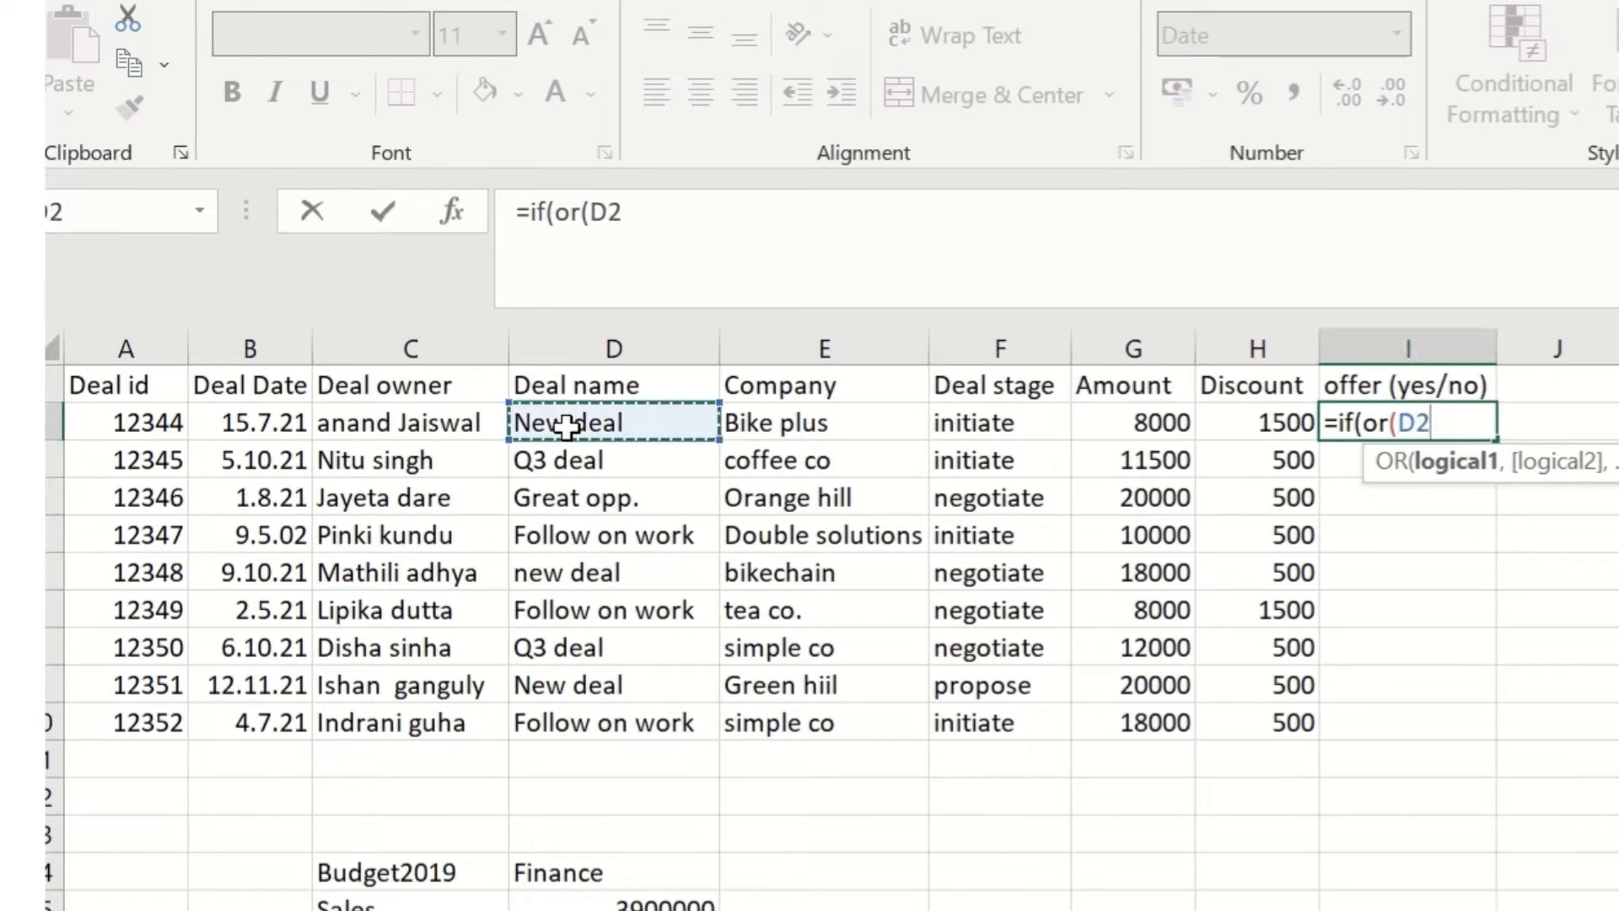
{"action": "type", "text": "= \"fo"}
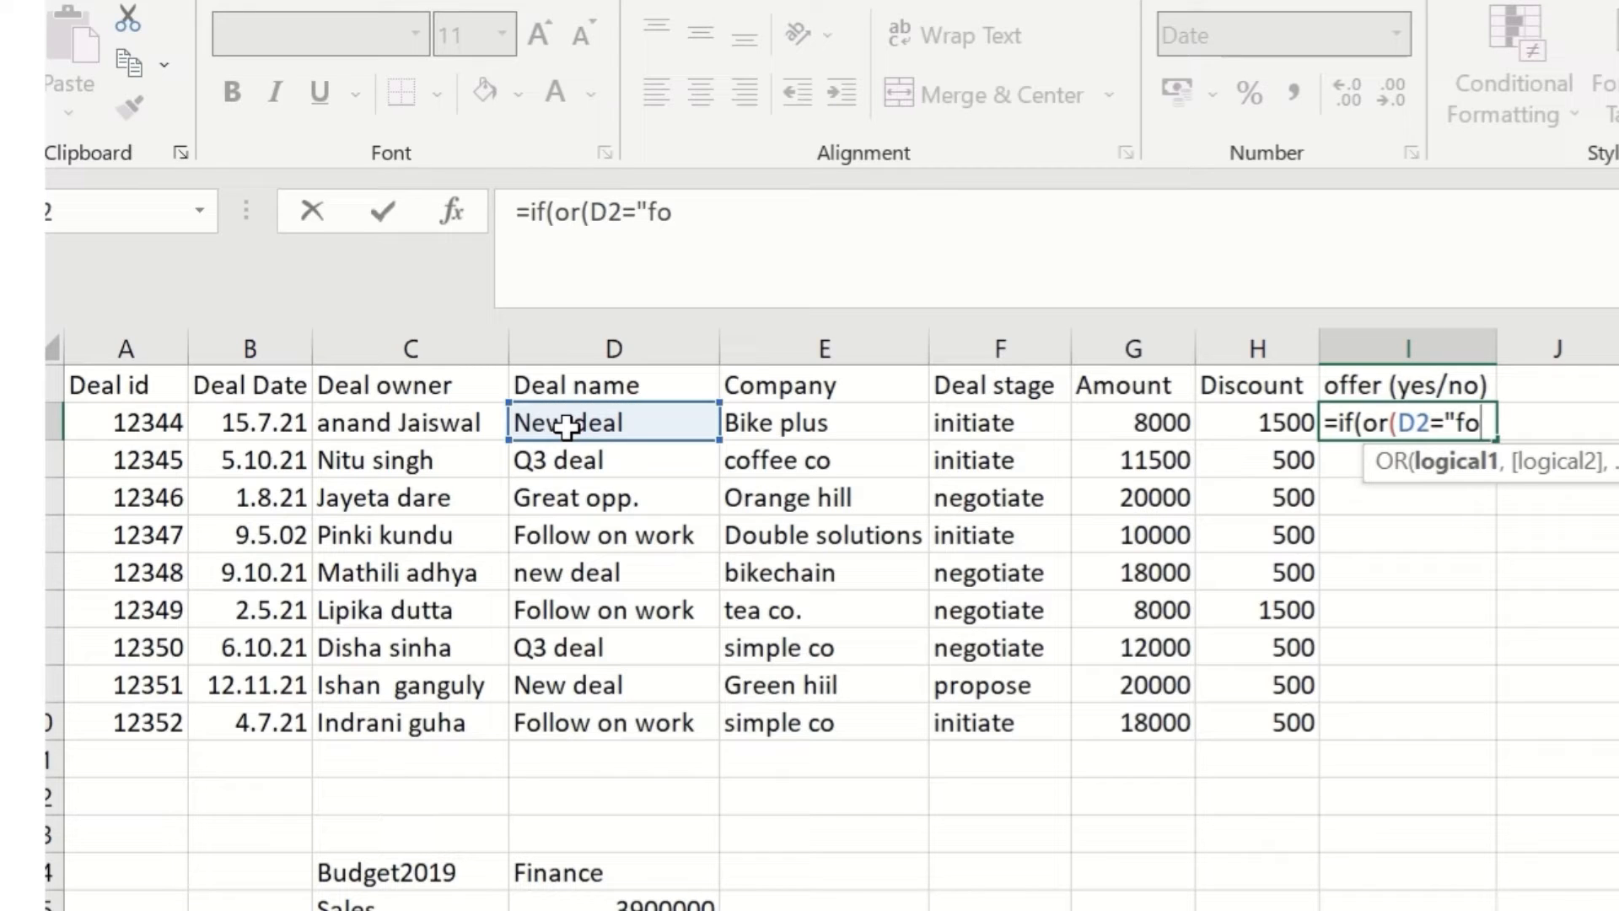
{"action": "type", "text": "llow "}
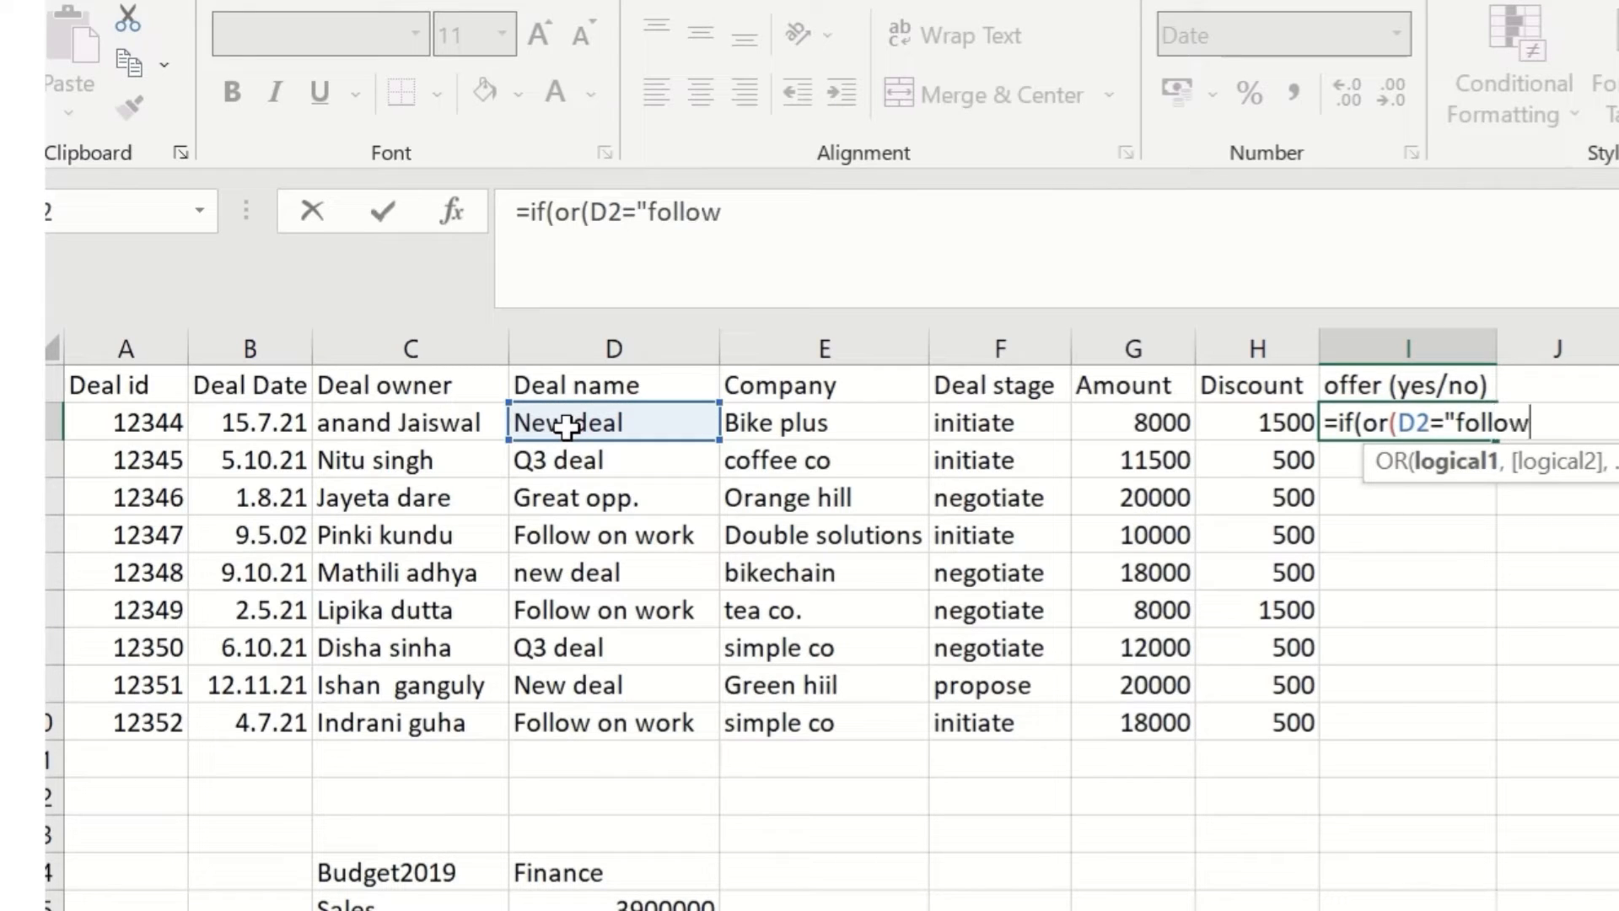
{"action": "type", "text": "on work"}
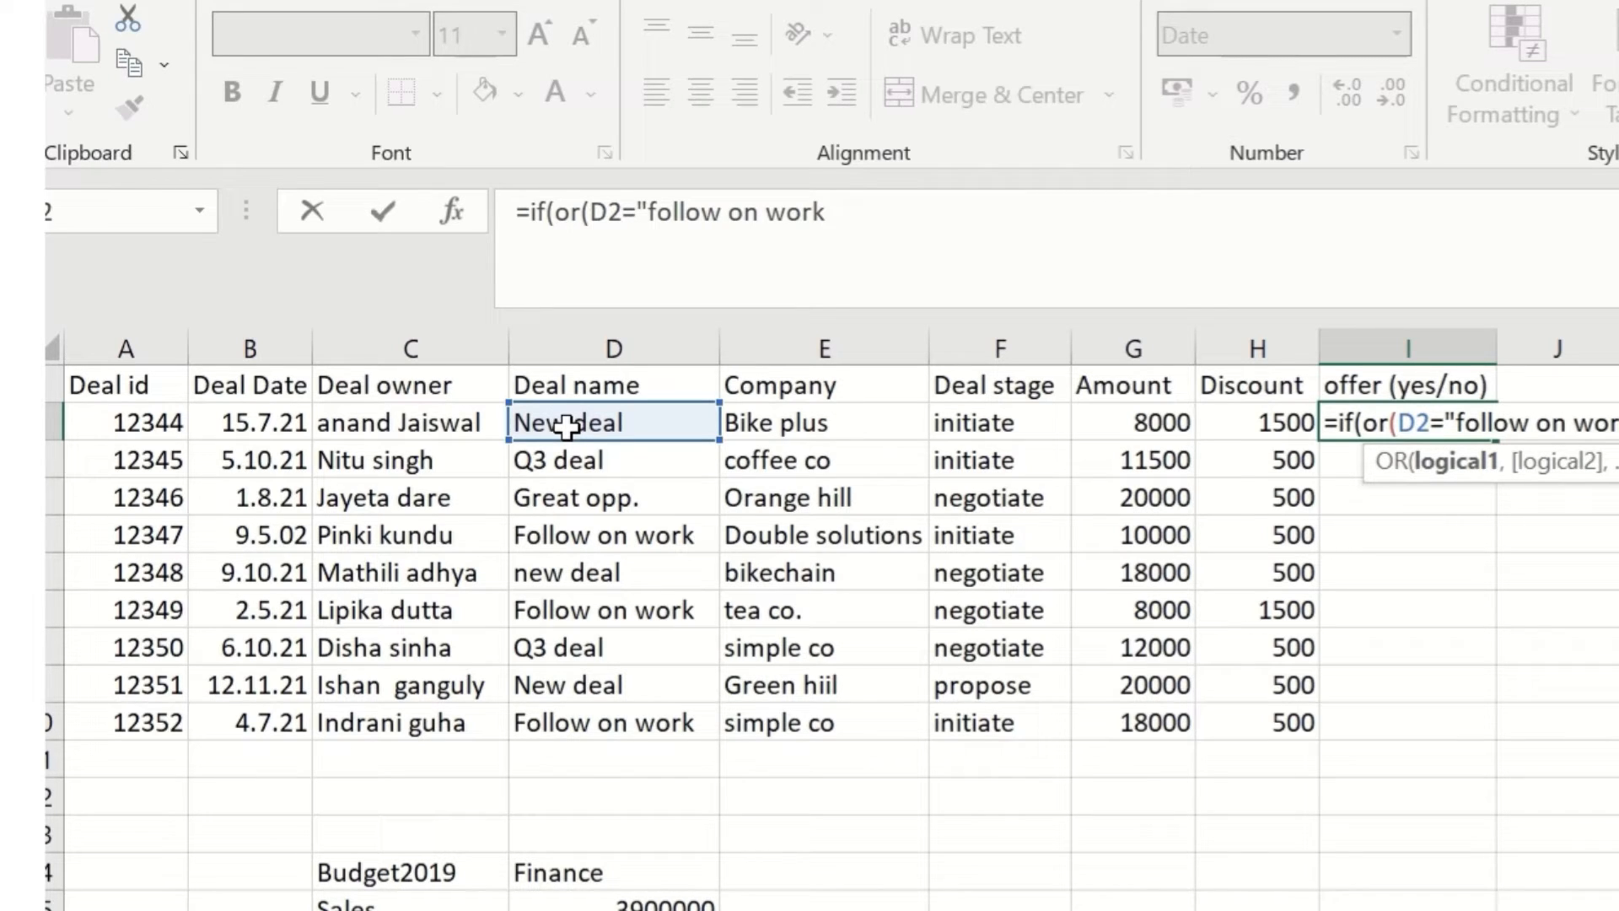
{"action": "type", "text": "\","}
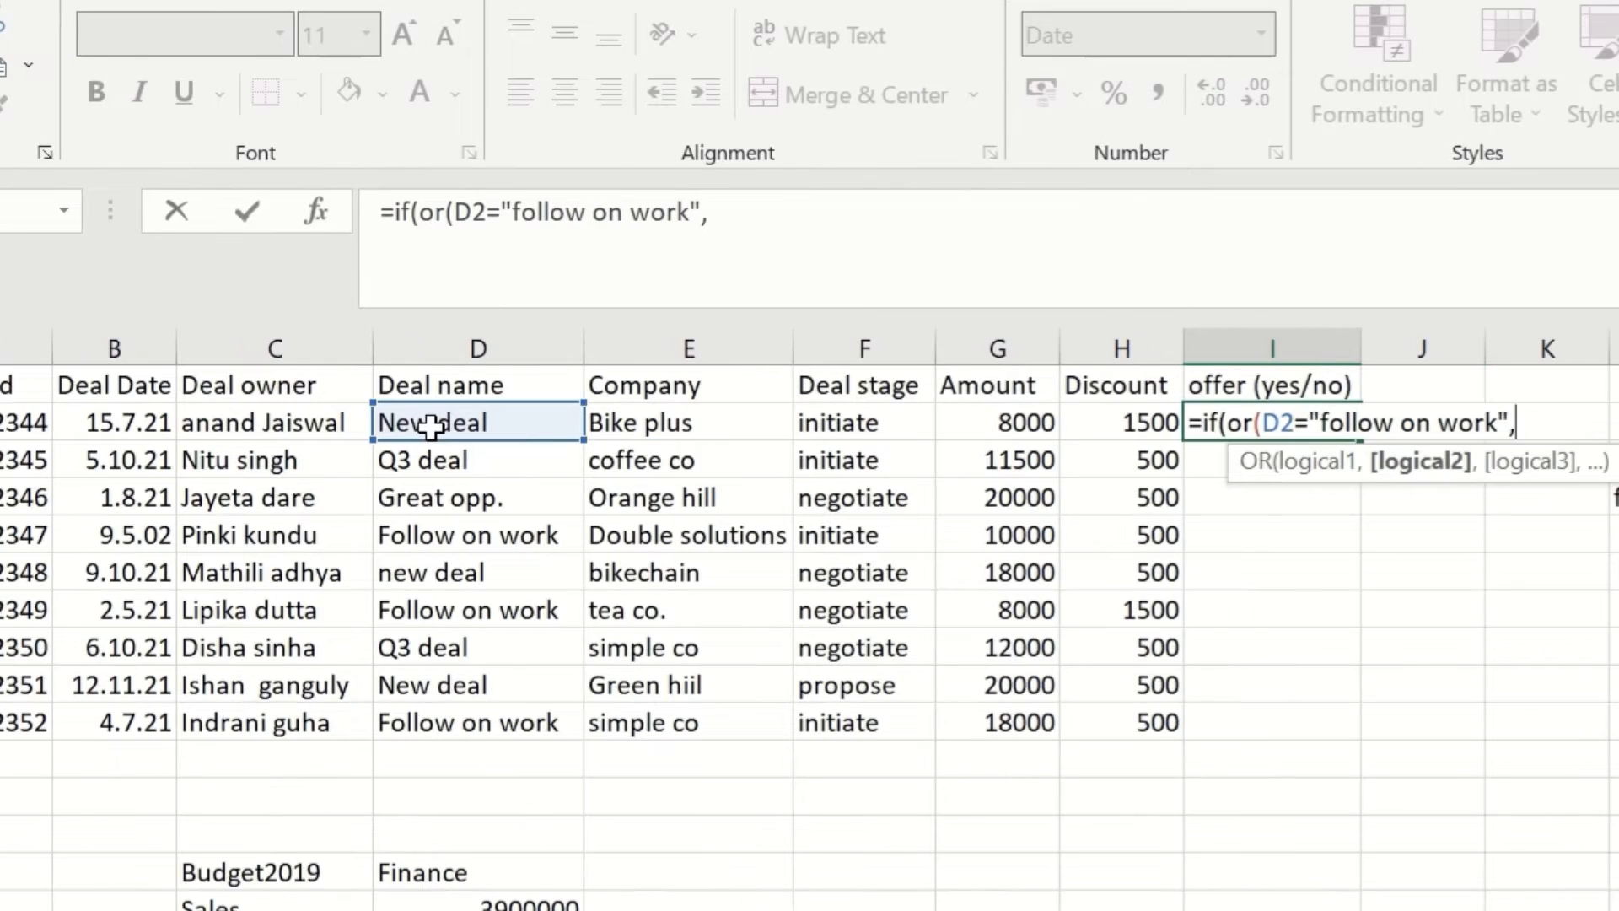
Add F2="initiate" as the second OR condition and close the OR bracket.
{"action": "left_click", "coordinate": [867, 414]}
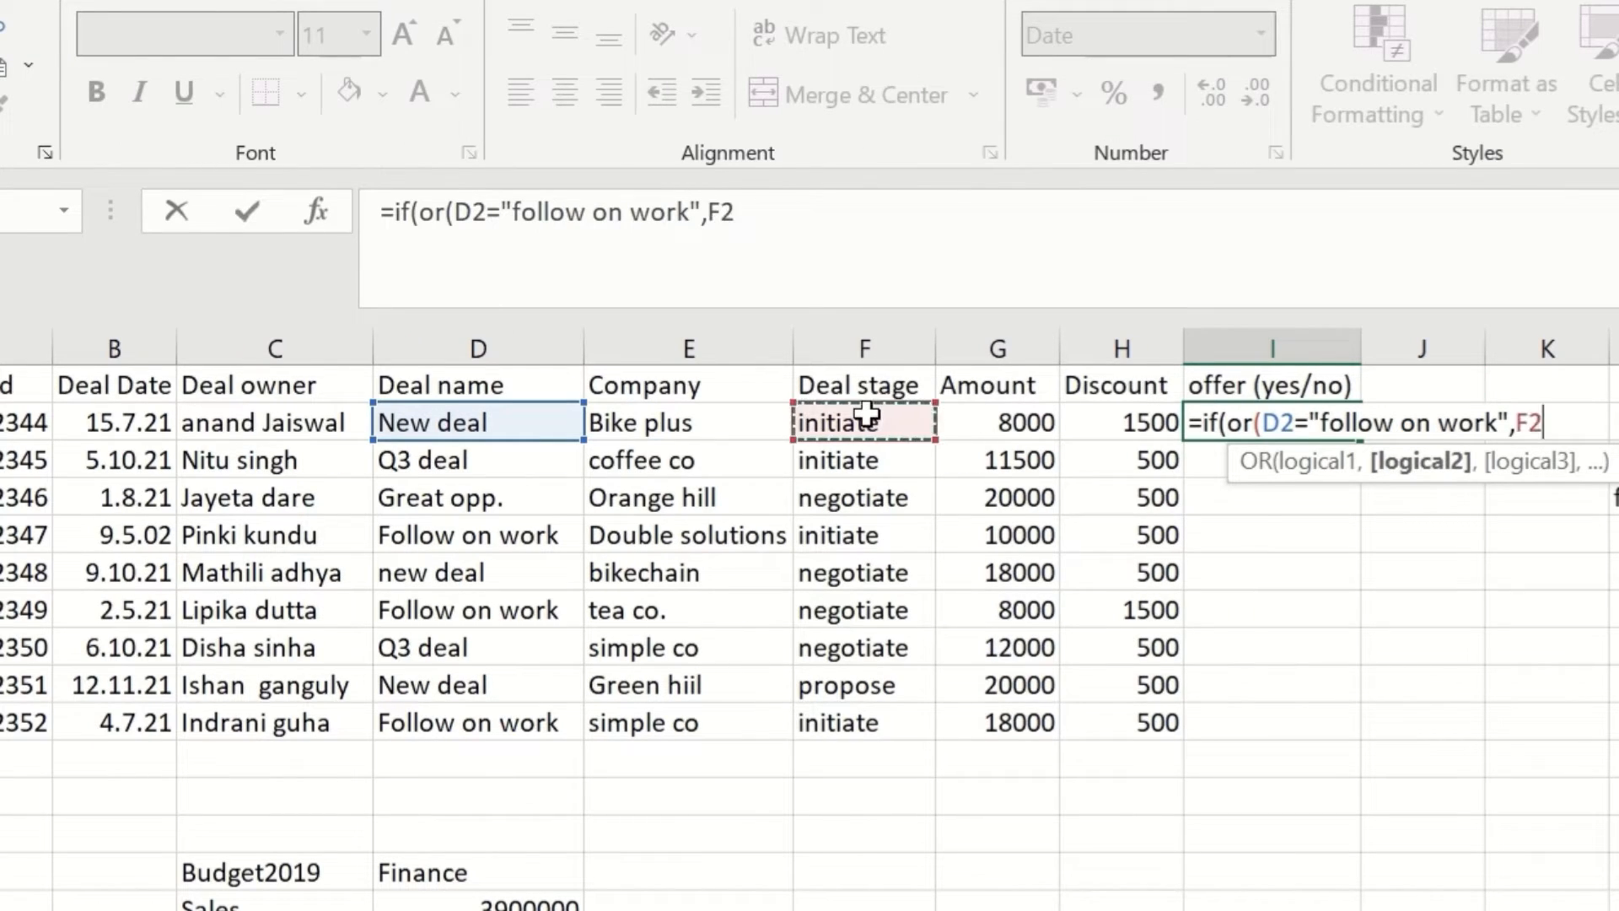
{"action": "type", "text": "=\""}
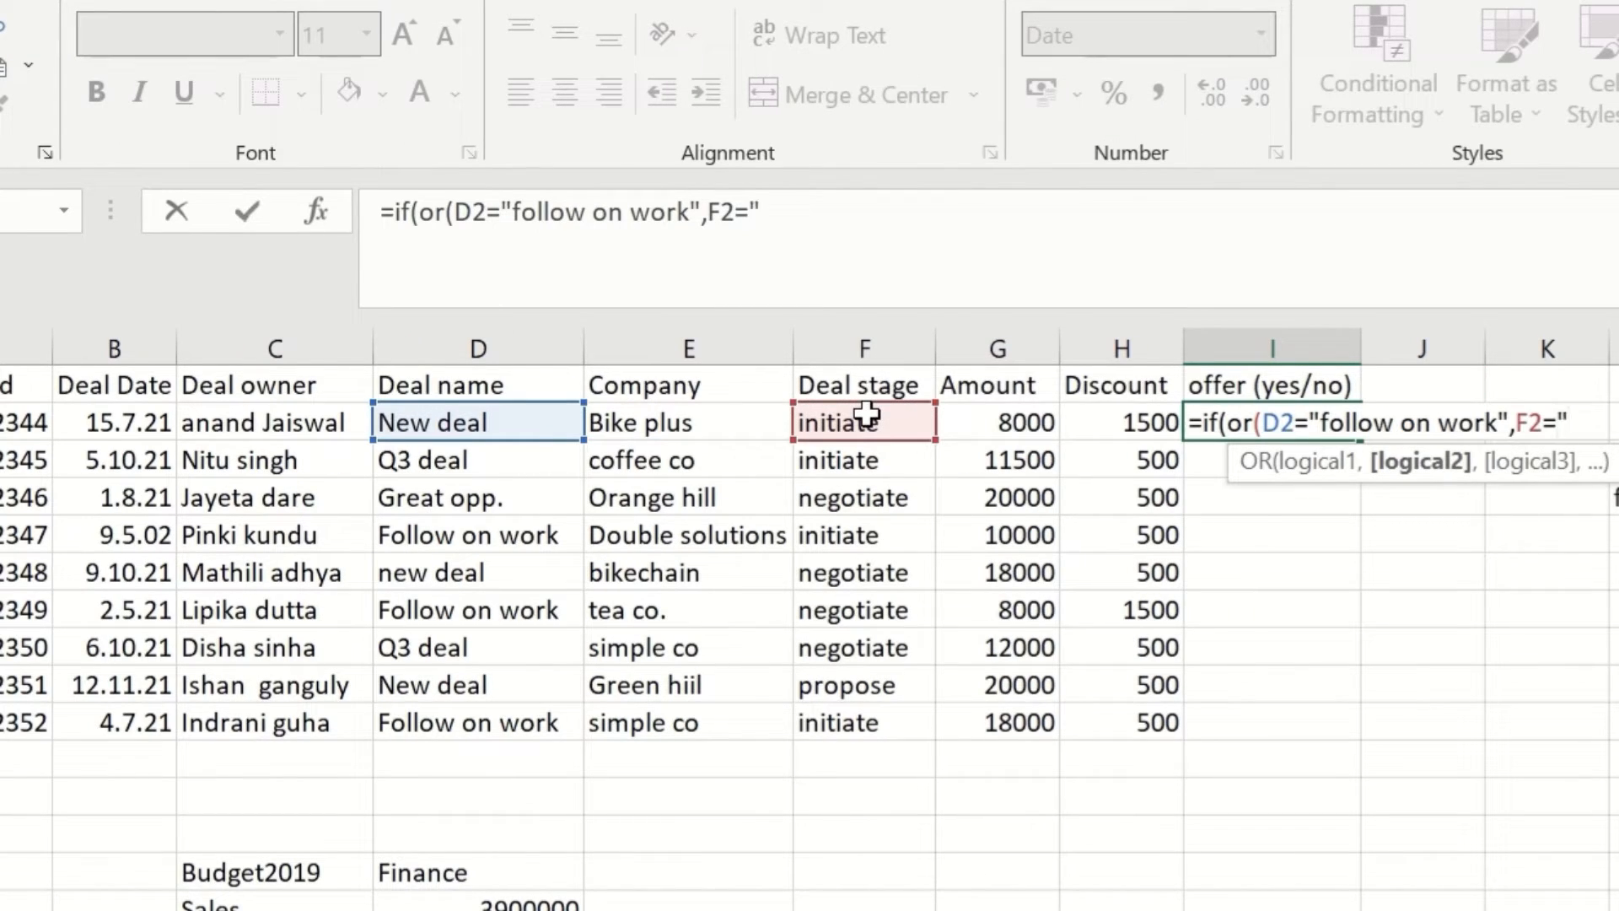
{"action": "type", "text": "initiat"}
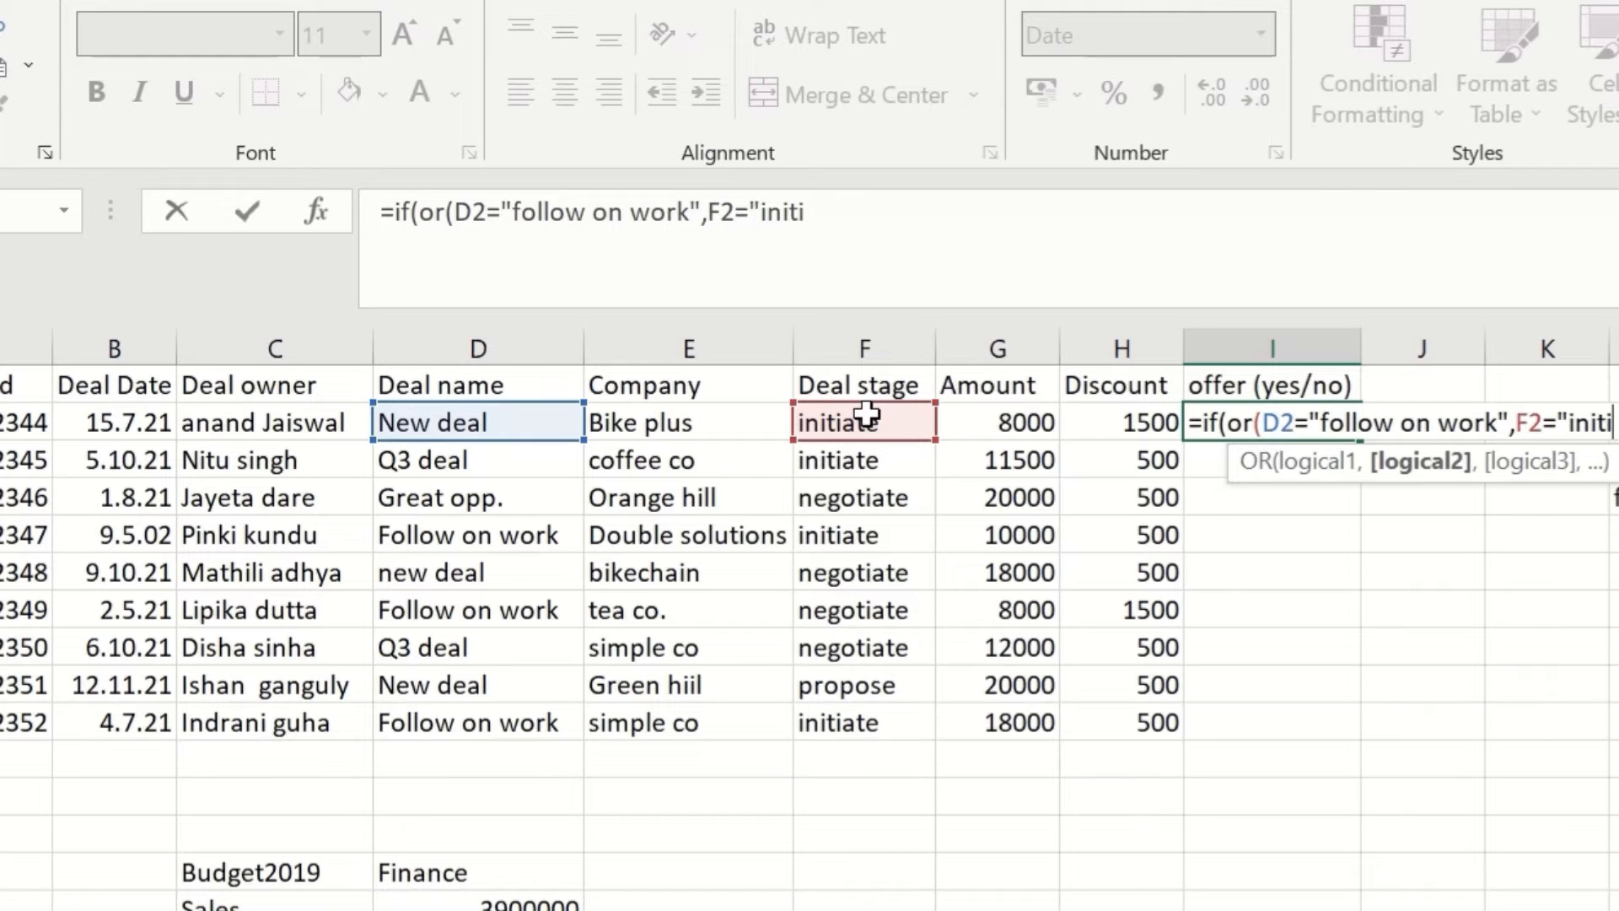
{"action": "type", "text": "e"}
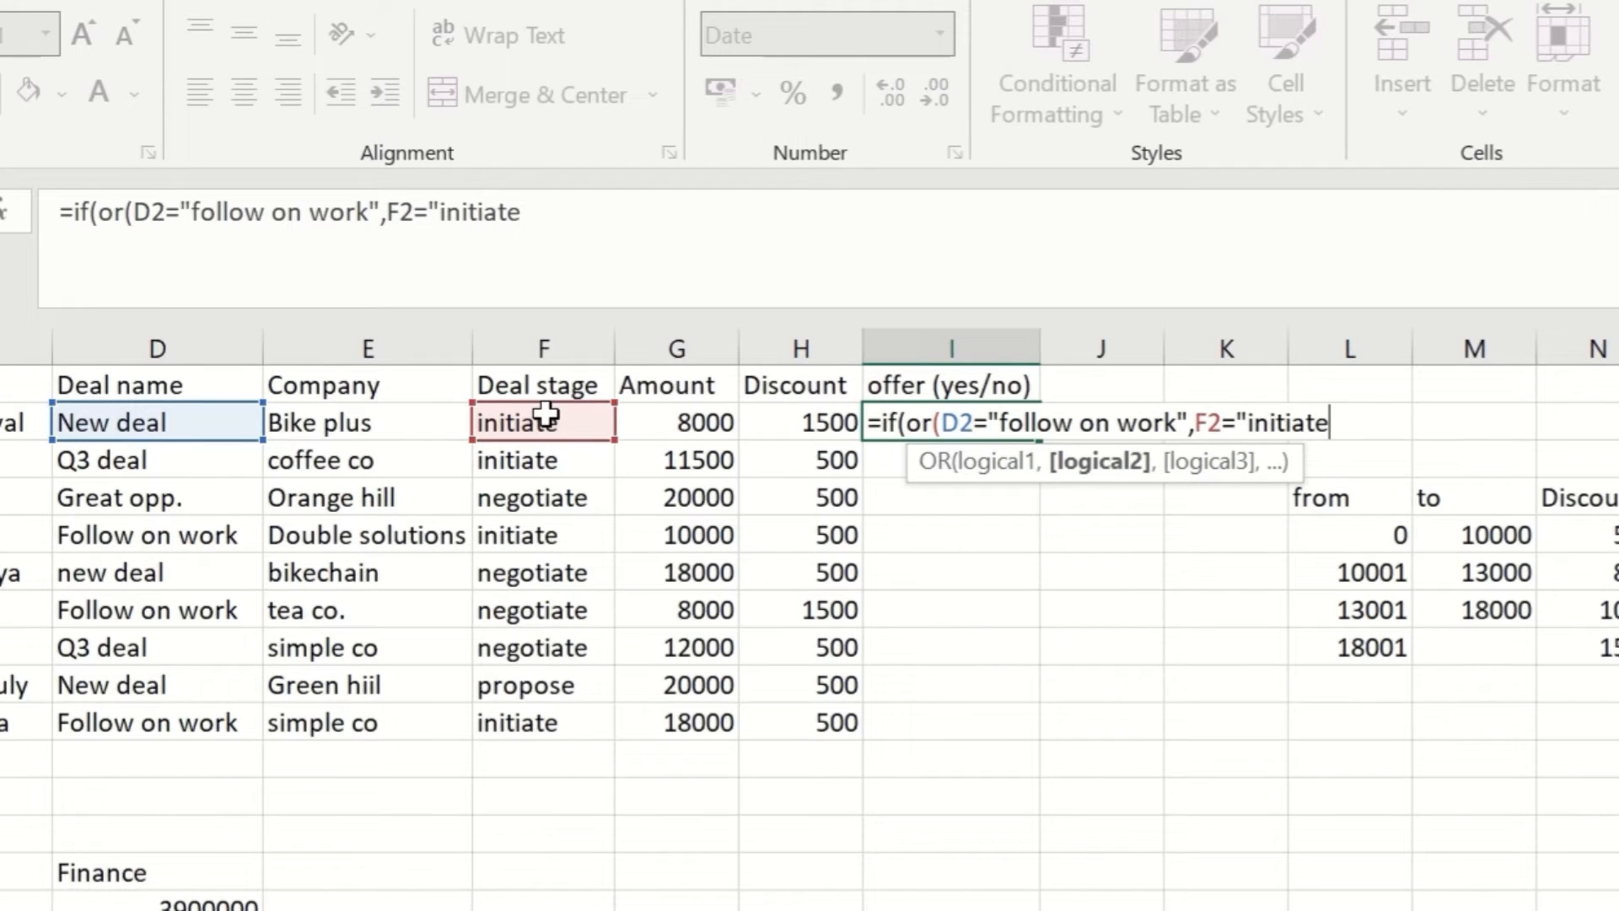
{"action": "type", "text": "\","}
{"action": "key", "text": "BackSpace"}
{"action": "type", "text": ")"}
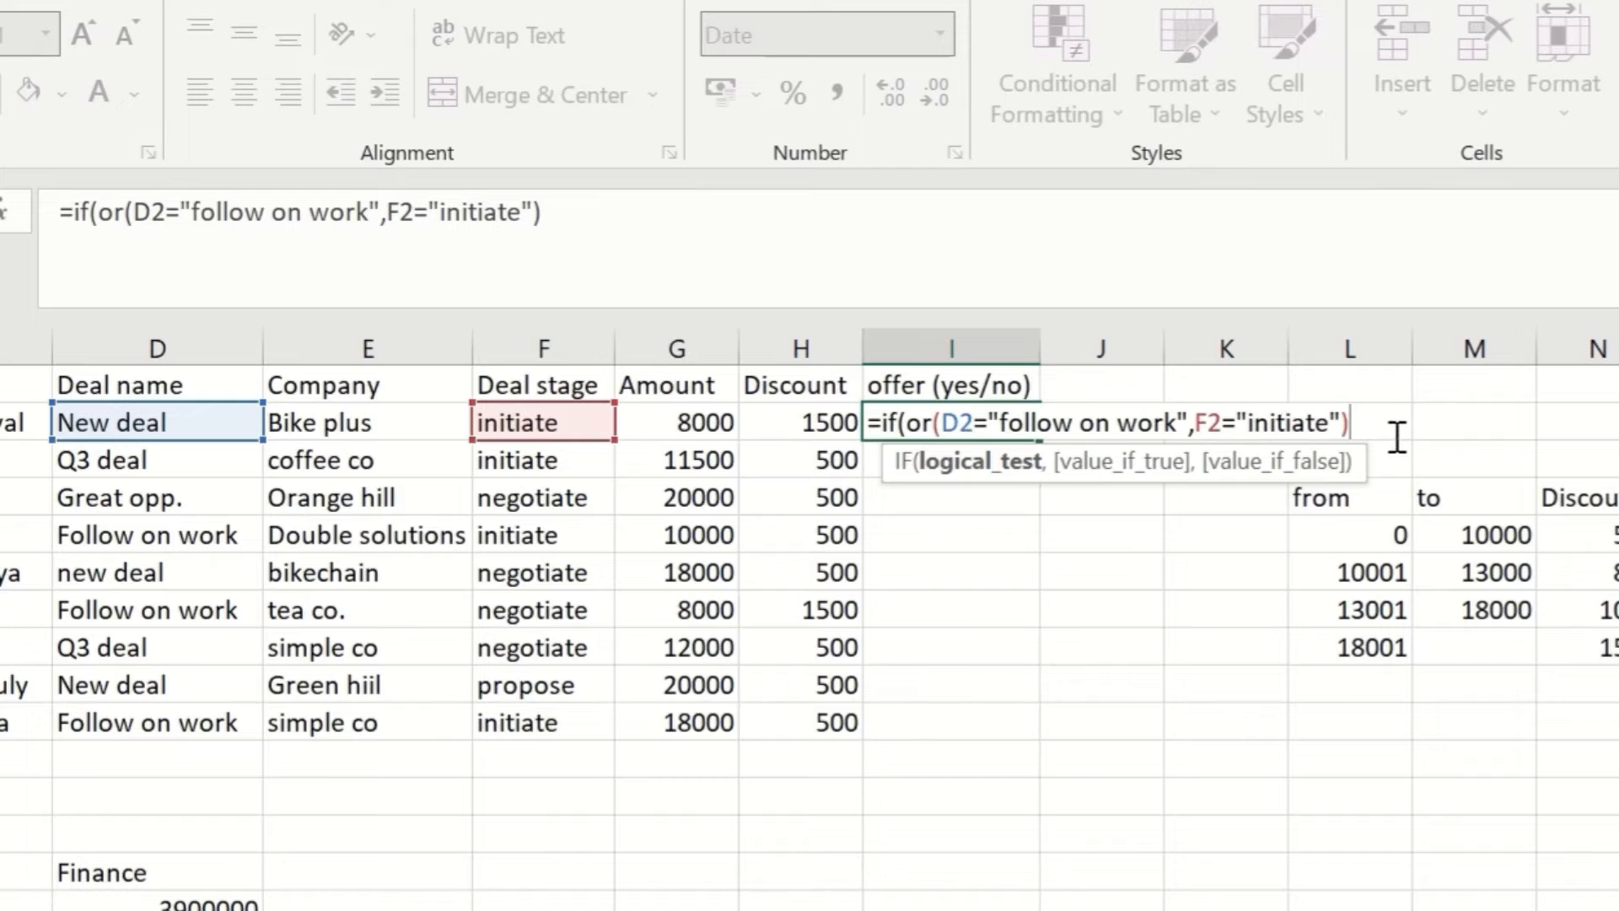
Make the OR conditions D2="new deal" and D2="follow on work", return "yes" if true and "no" if false, and commit the formula.
{"action": "type", "text": ","}
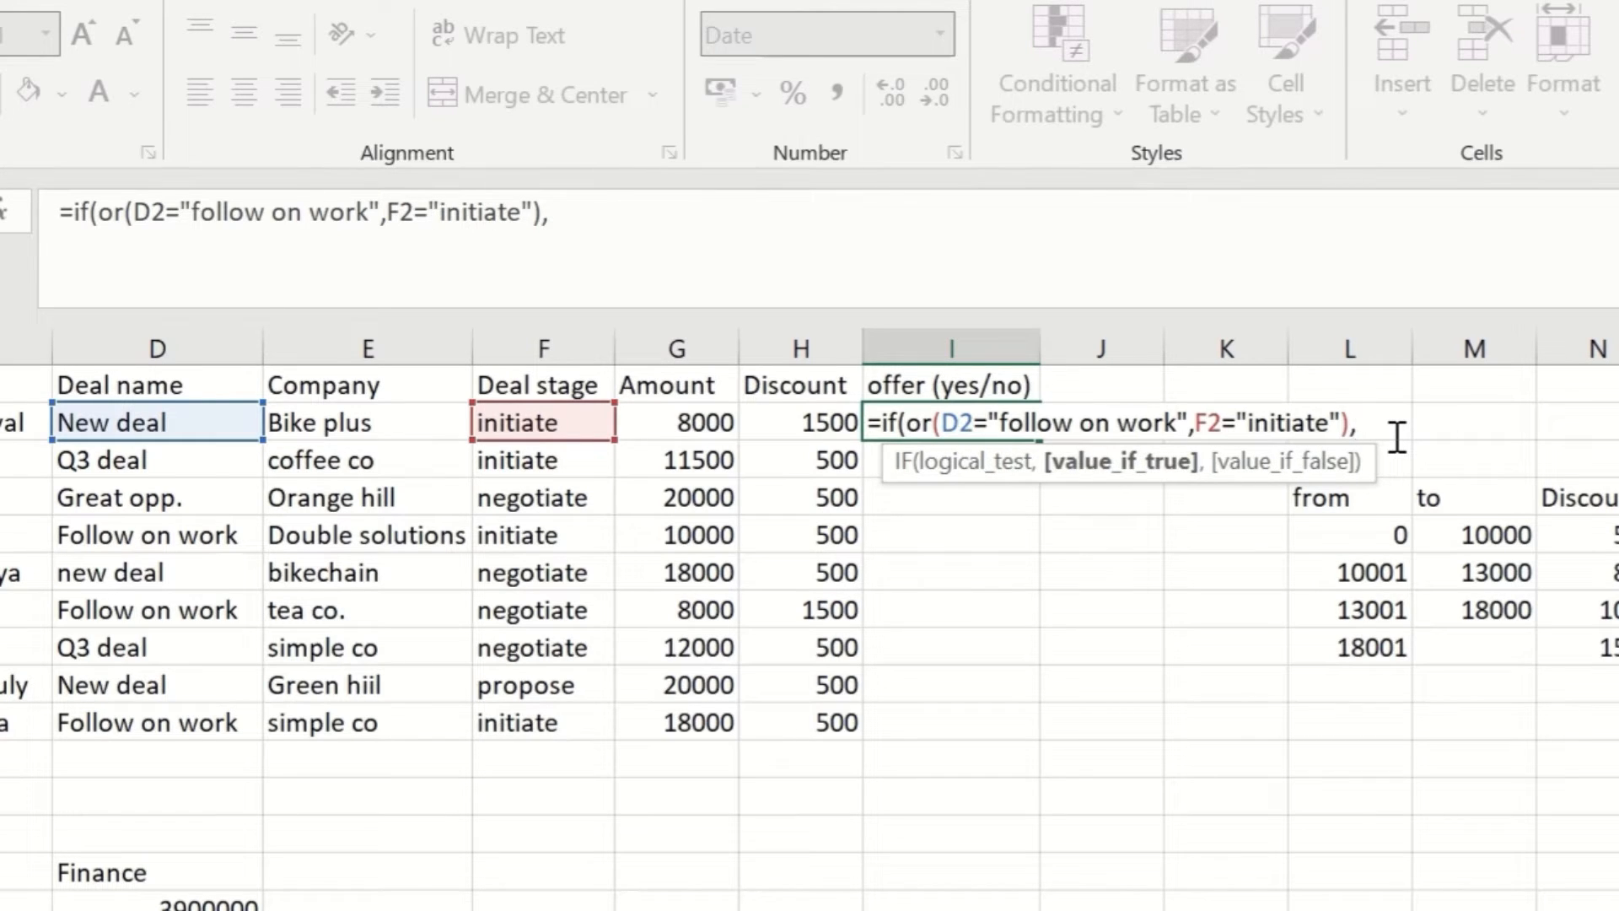
{"action": "type", "text": "no\""}
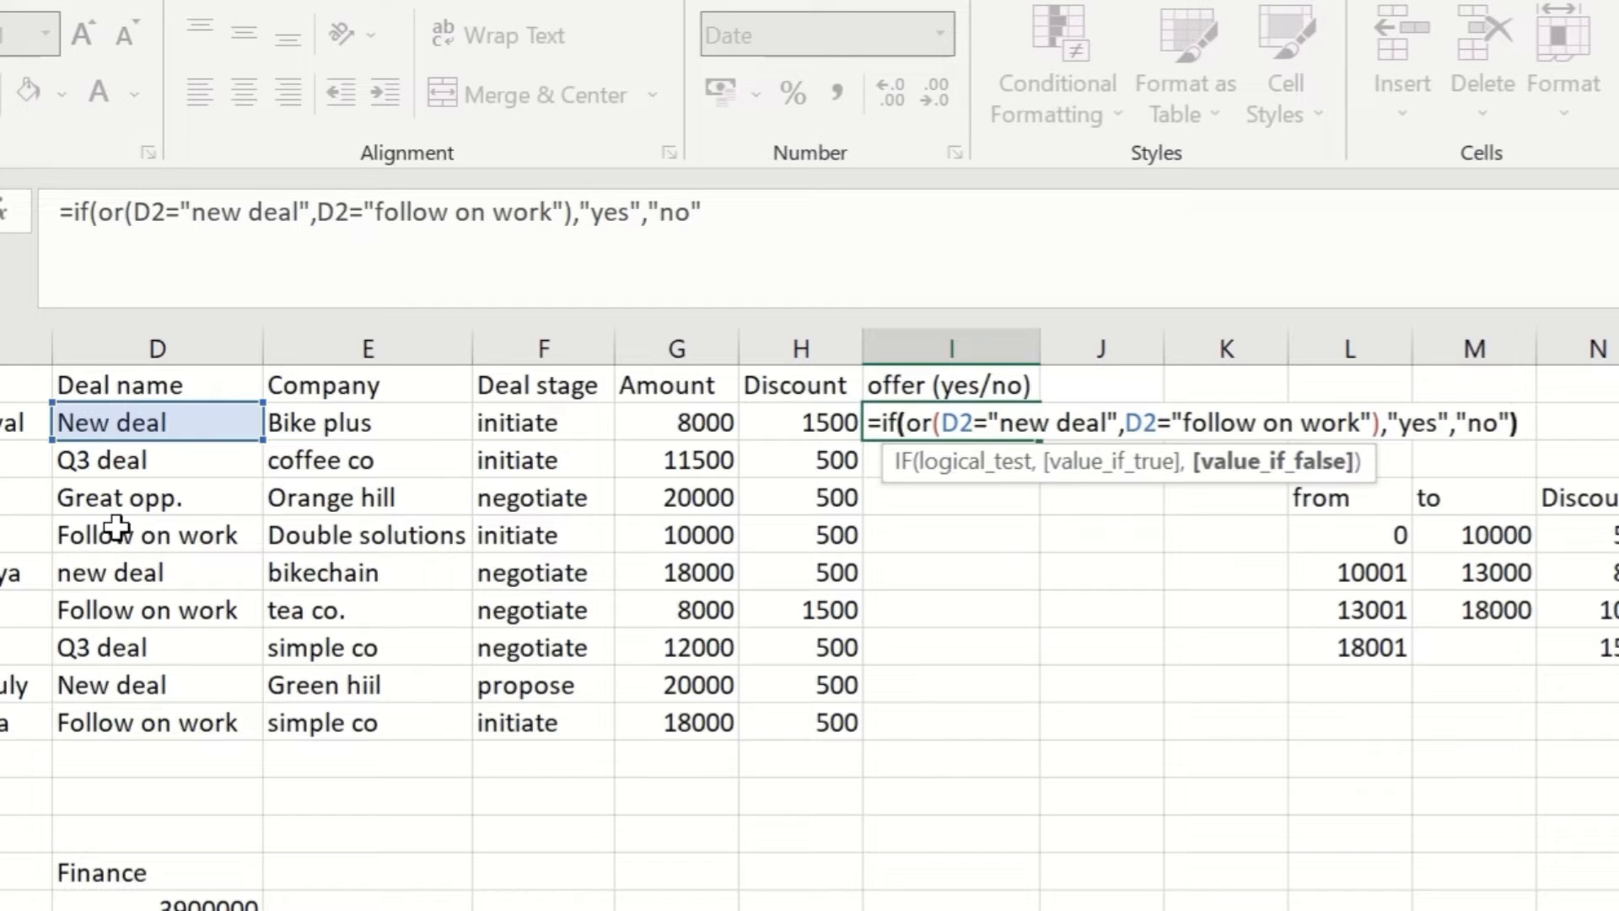
{"action": "type", "text": ")"}
{"action": "key", "text": "Return"}
Fill the offer formula from I2 down to the last deal and center the filled cells.
{"action": "left_click", "coordinate": [1012, 426]}
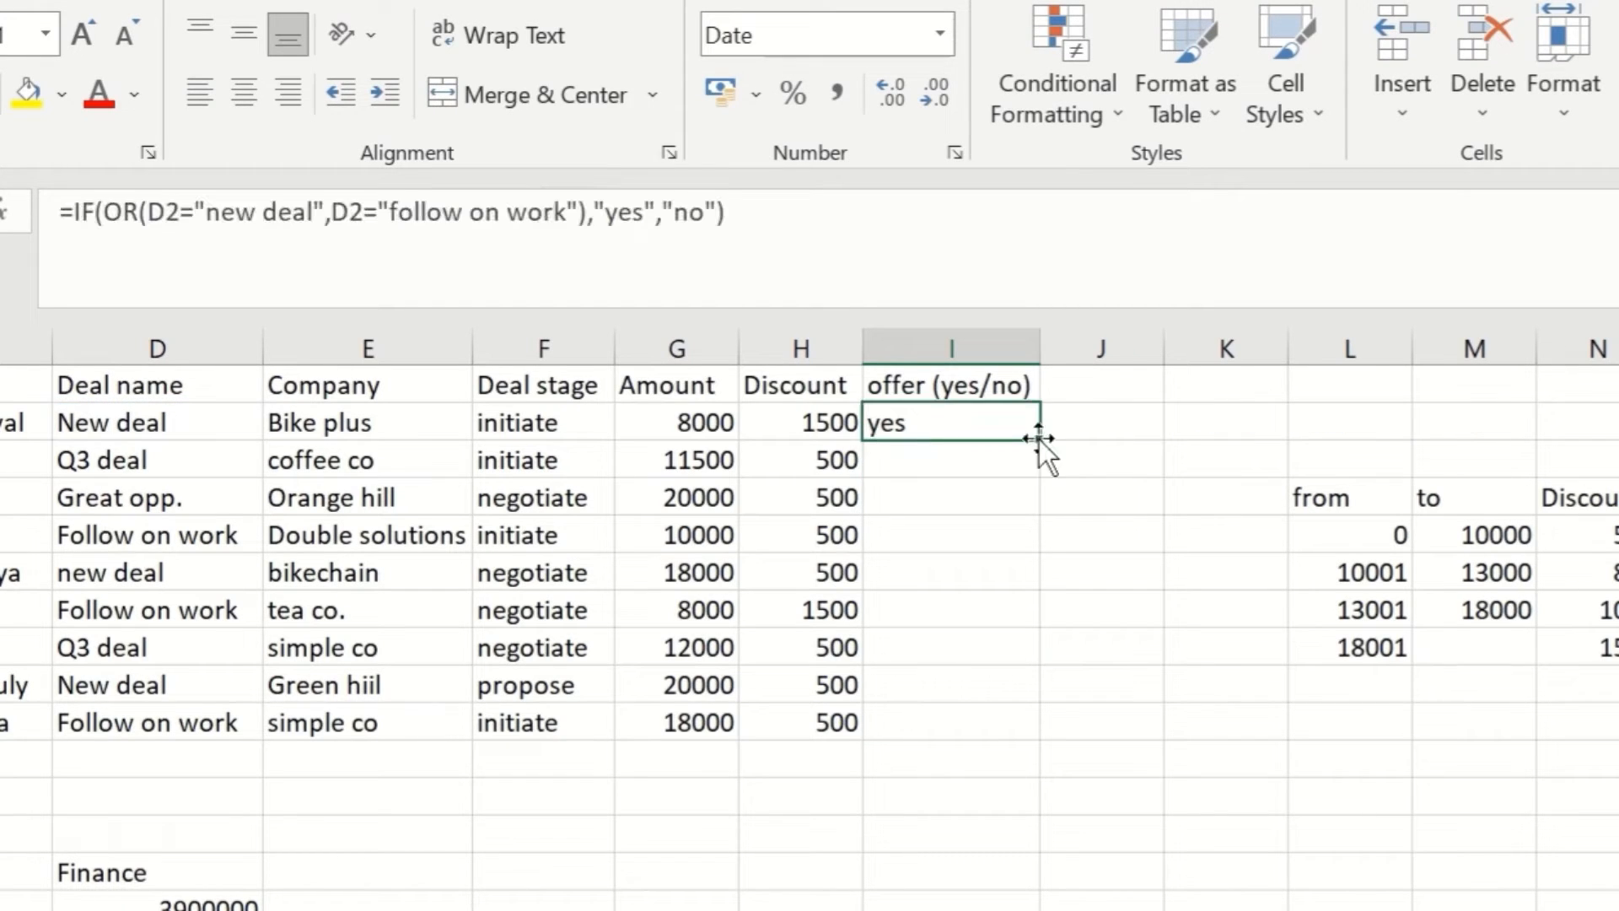
{"action": "double_click", "coordinate": [1039, 438]}
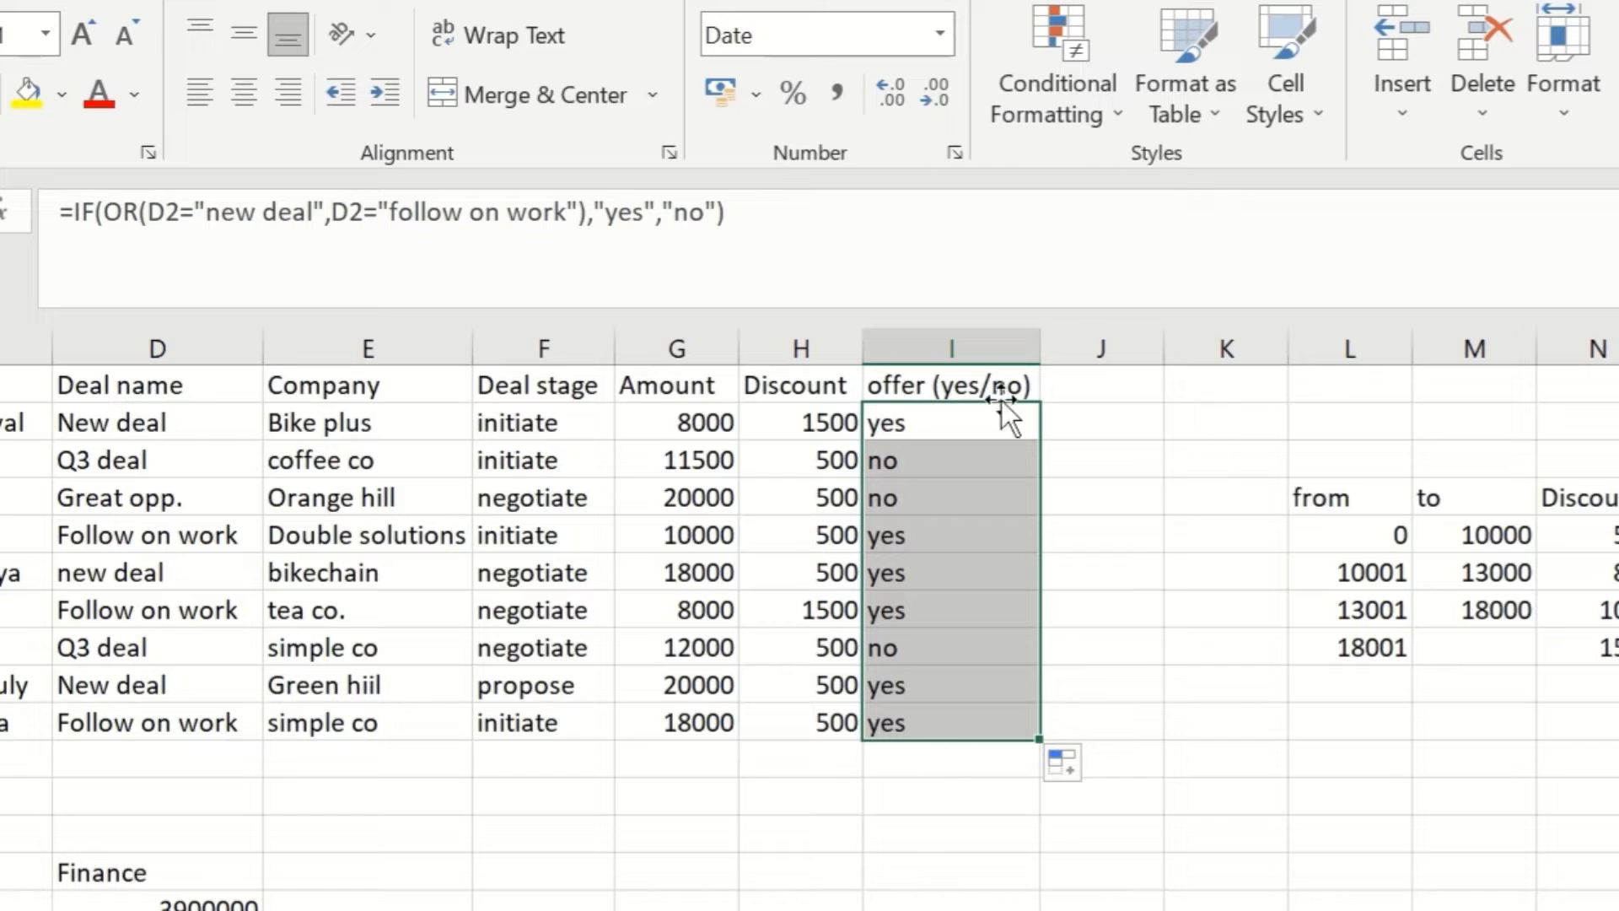
{"action": "left_click", "coordinate": [244, 95]}
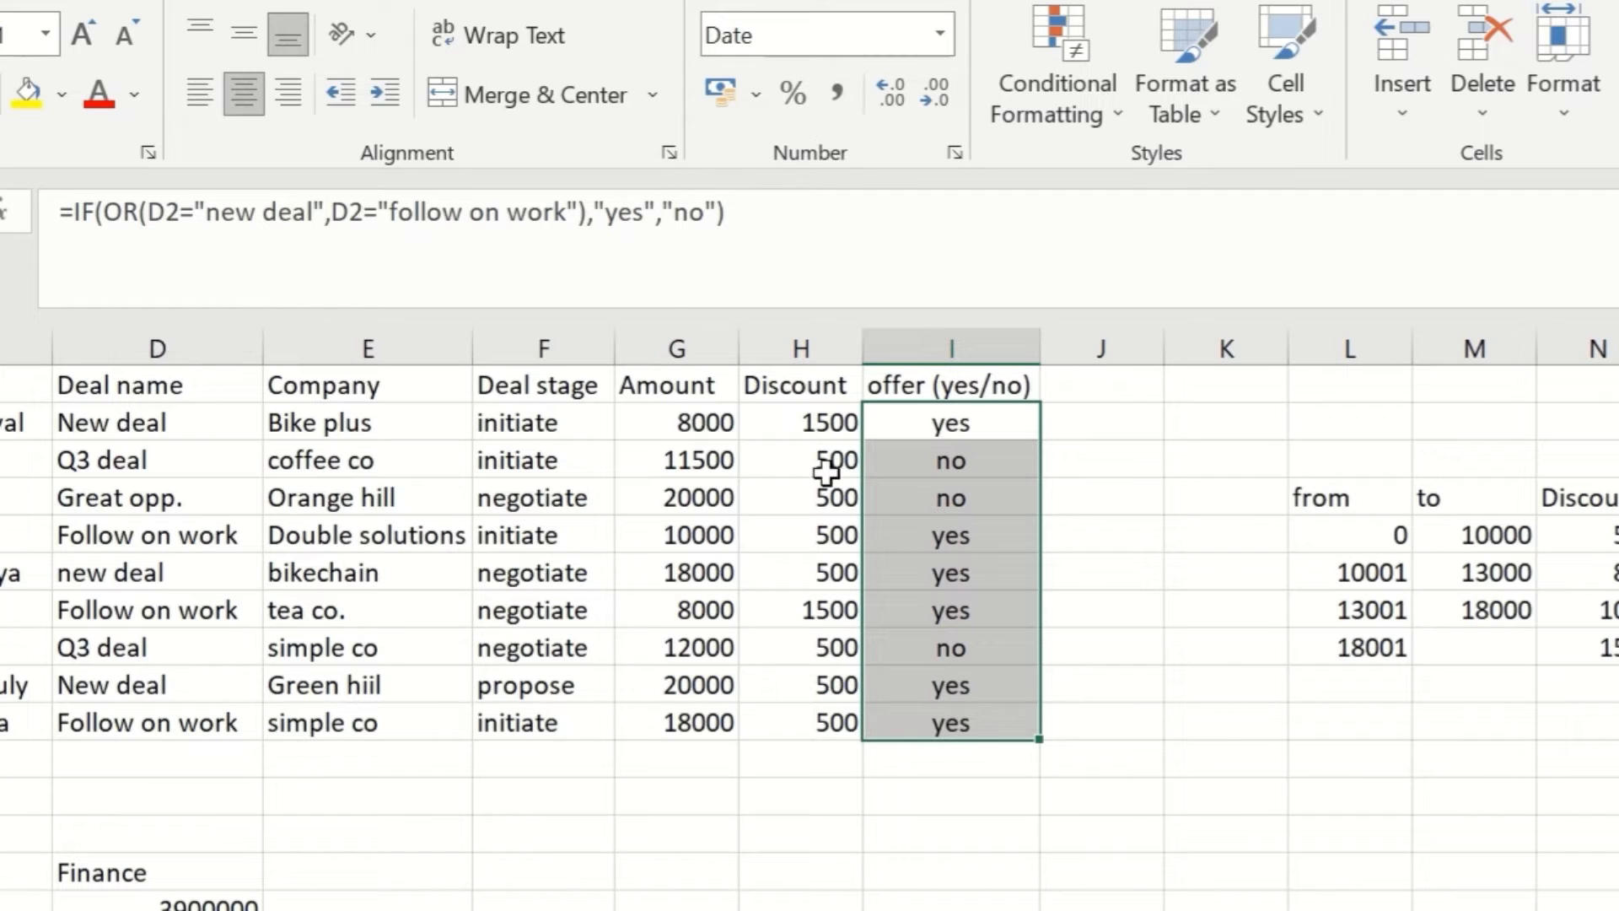
{"action": "left_click_drag", "start_coordinate": [878, 813], "coordinate": [947, 711]}
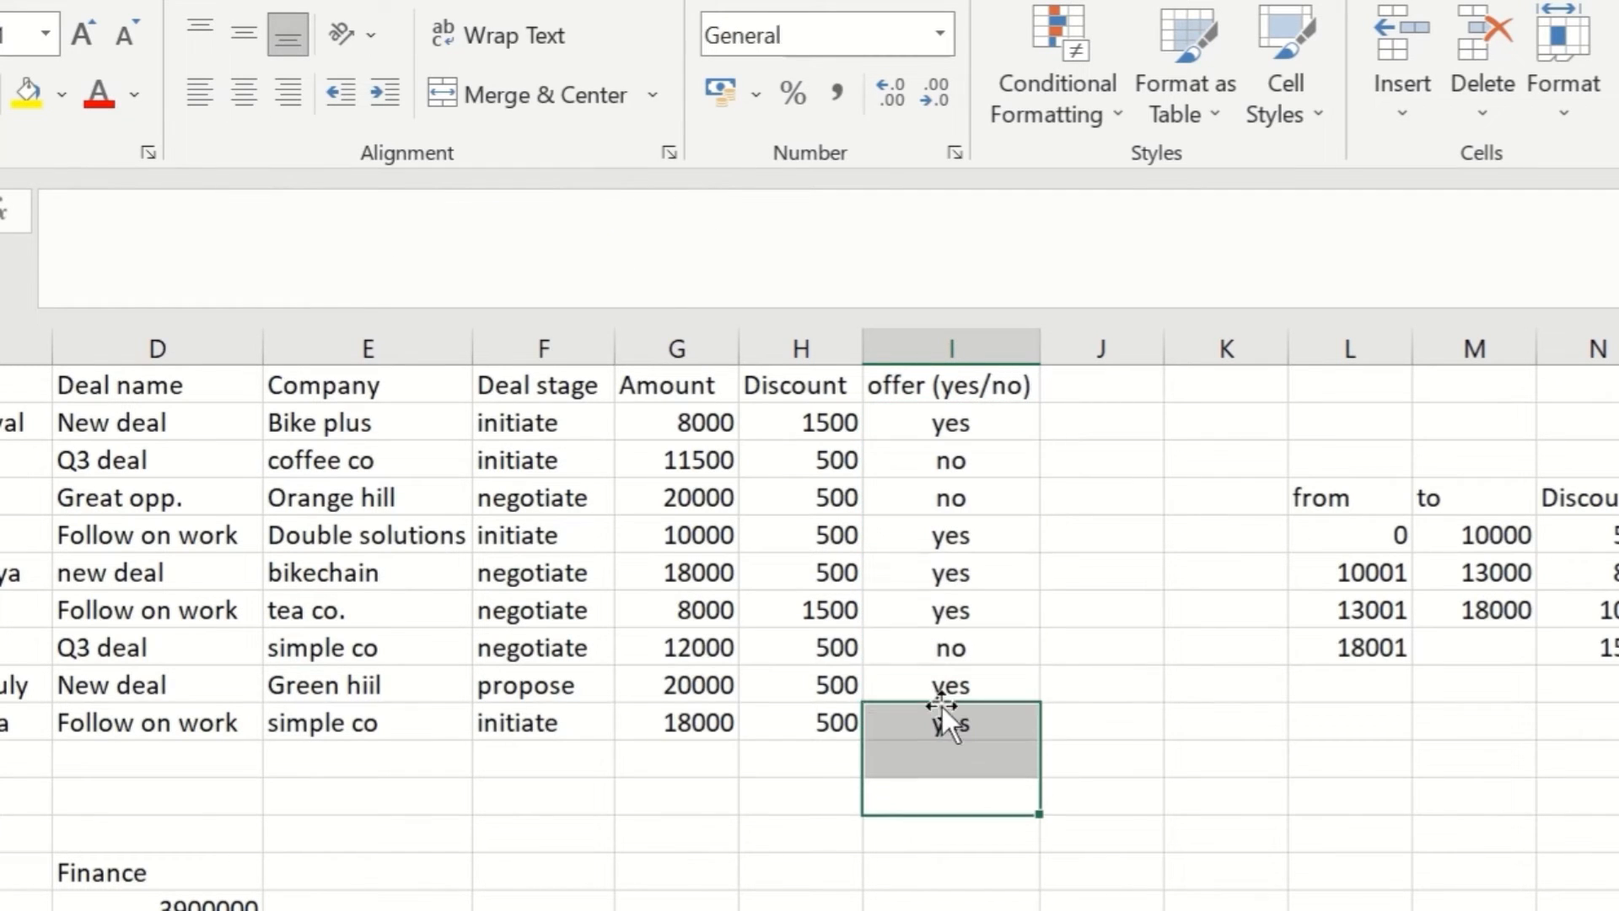
{"action": "left_click", "coordinate": [1112, 392]}
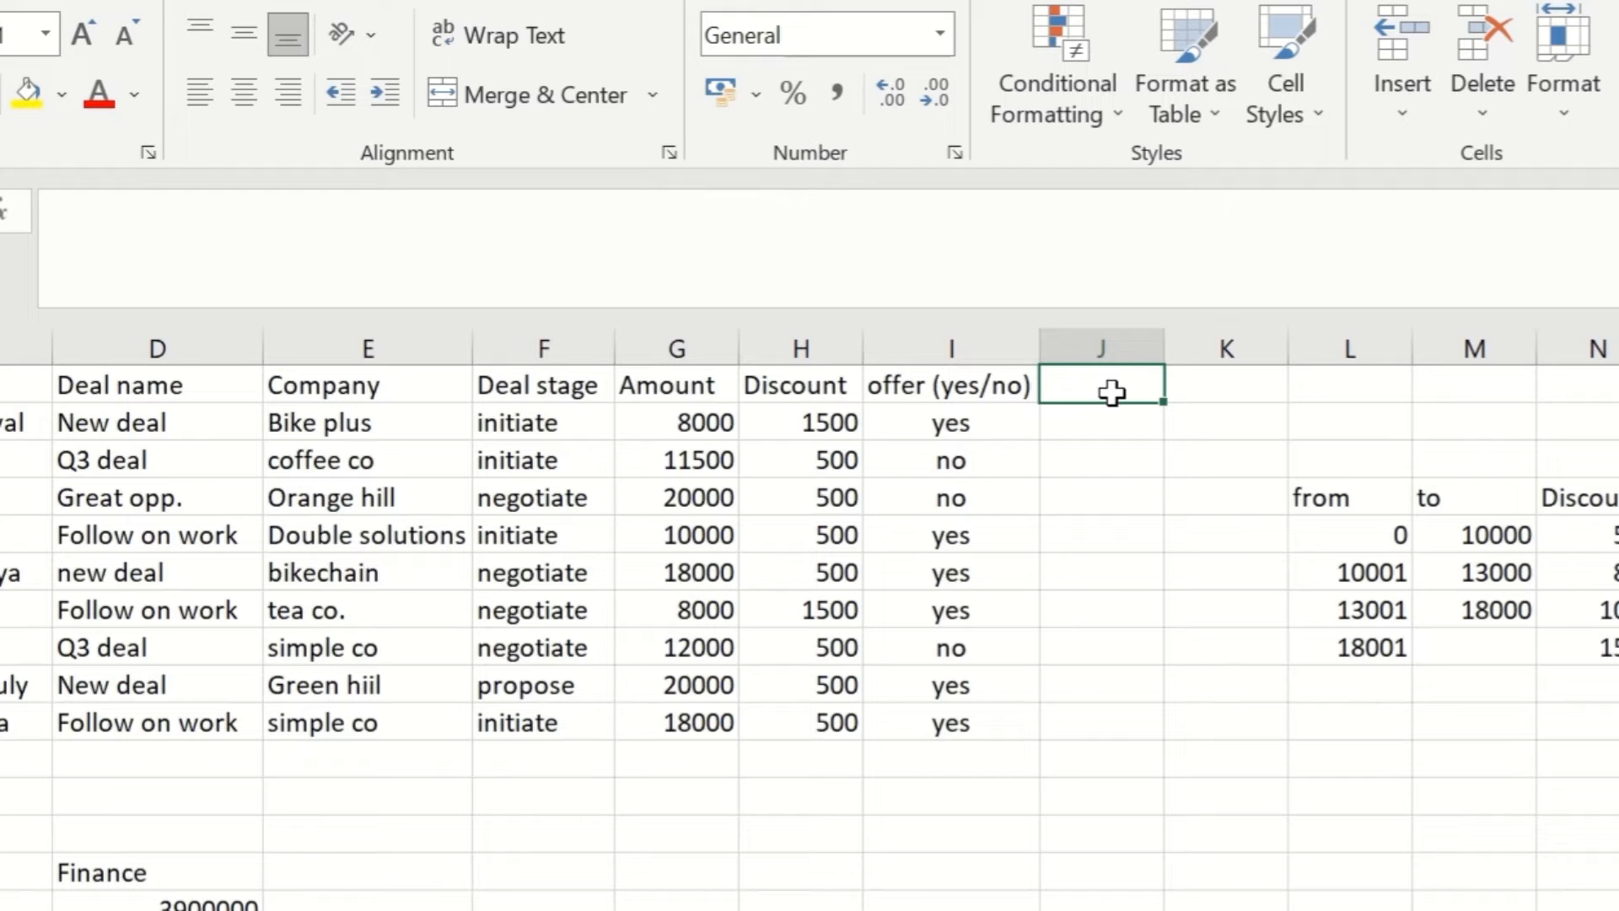
Enter the label "Q3 deal" in cell I13 below the offer column.
{"action": "left_click", "coordinate": [915, 837]}
{"action": "type", "text": "Q"}
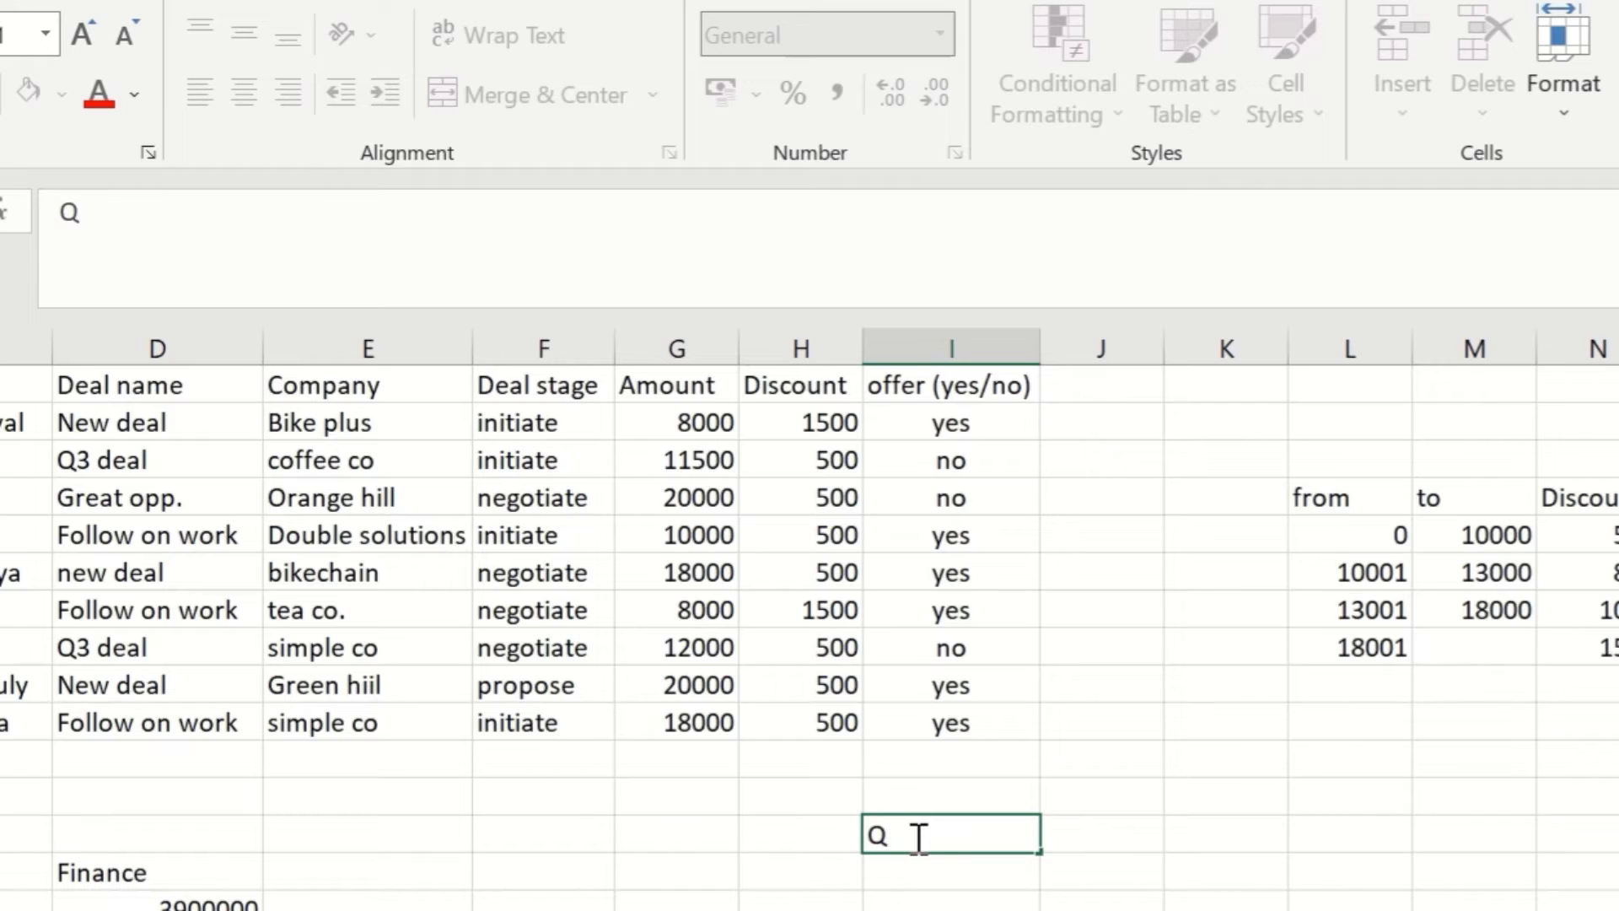
{"action": "type", "text": "3 deal"}
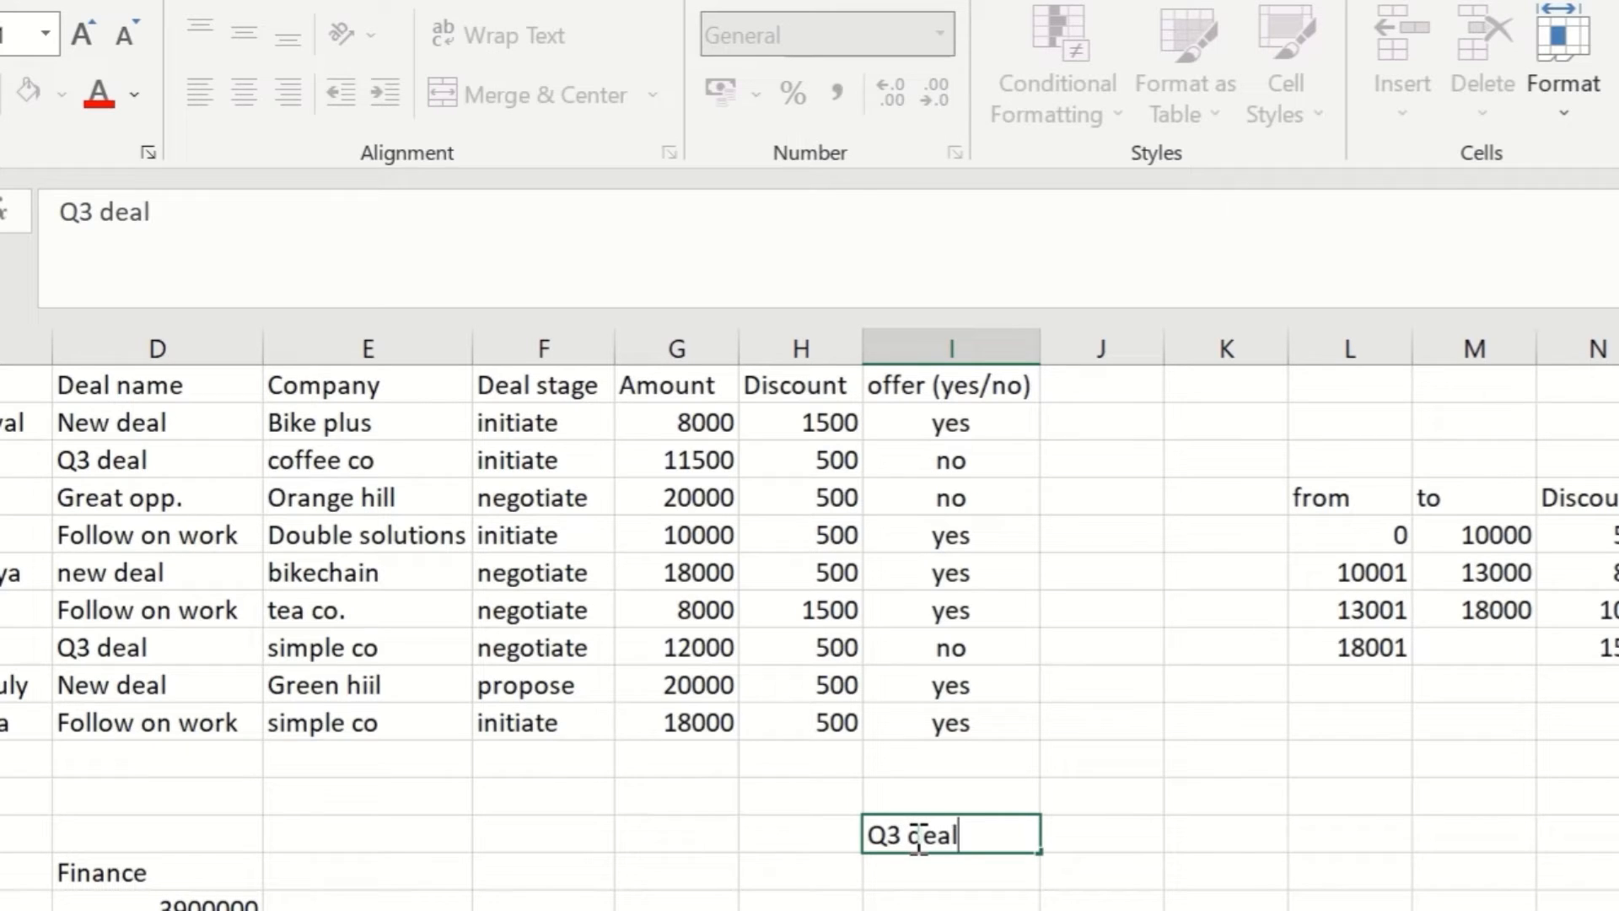
Start a SUMIF formula in J13 beside the Q3 deal label, using the deal names D2:D10 as the range.
{"action": "left_click", "coordinate": [1116, 843]}
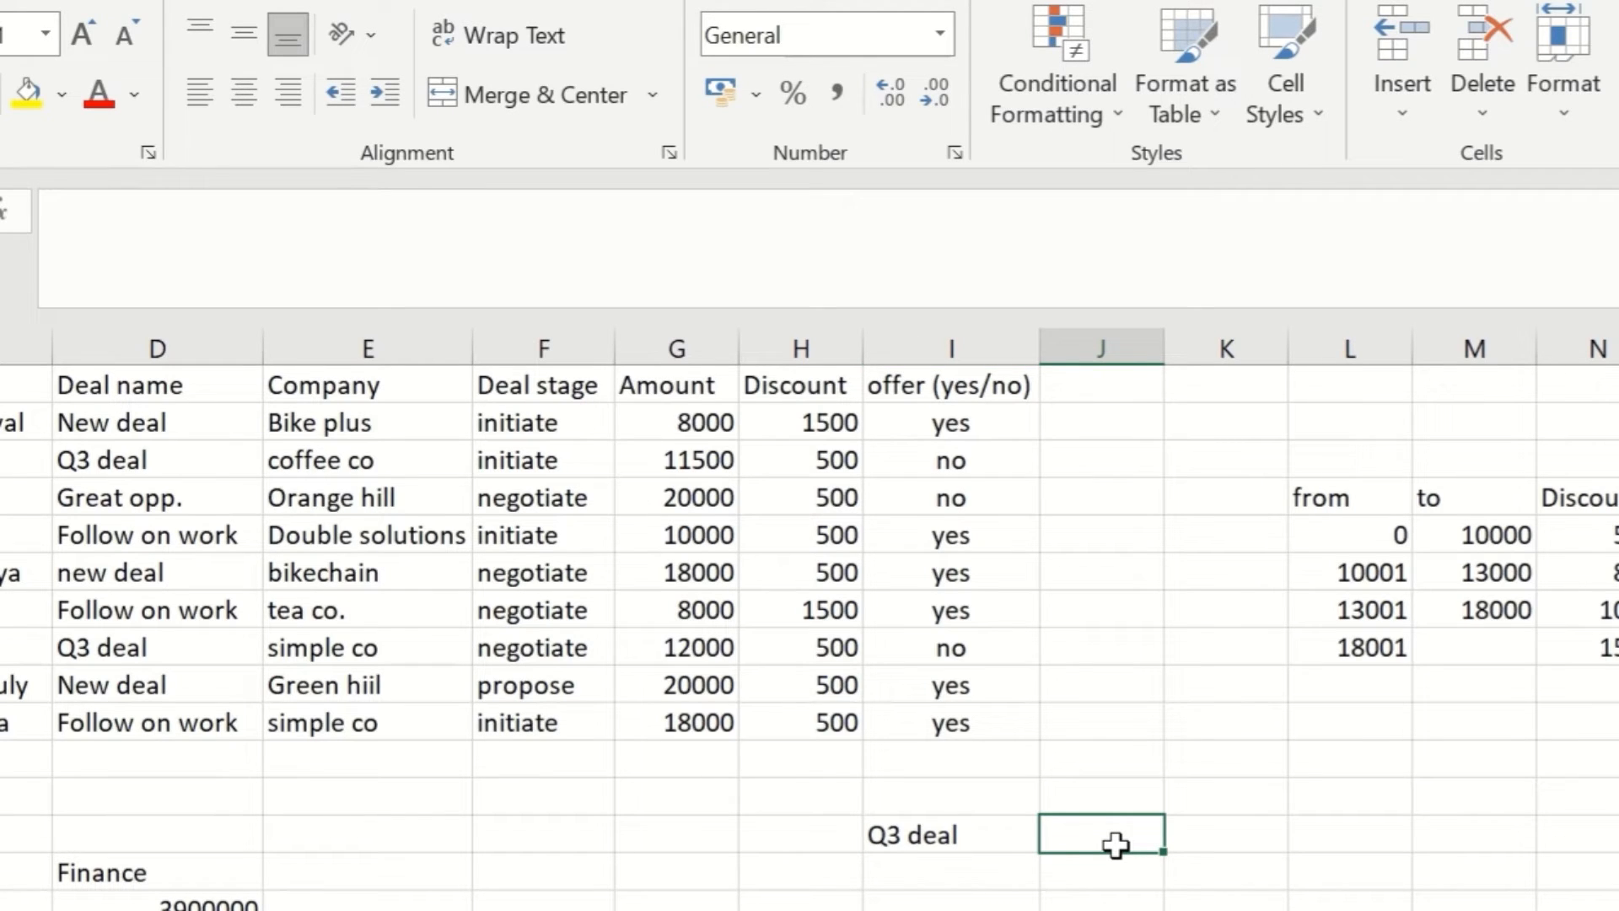
{"action": "type", "text": "="}
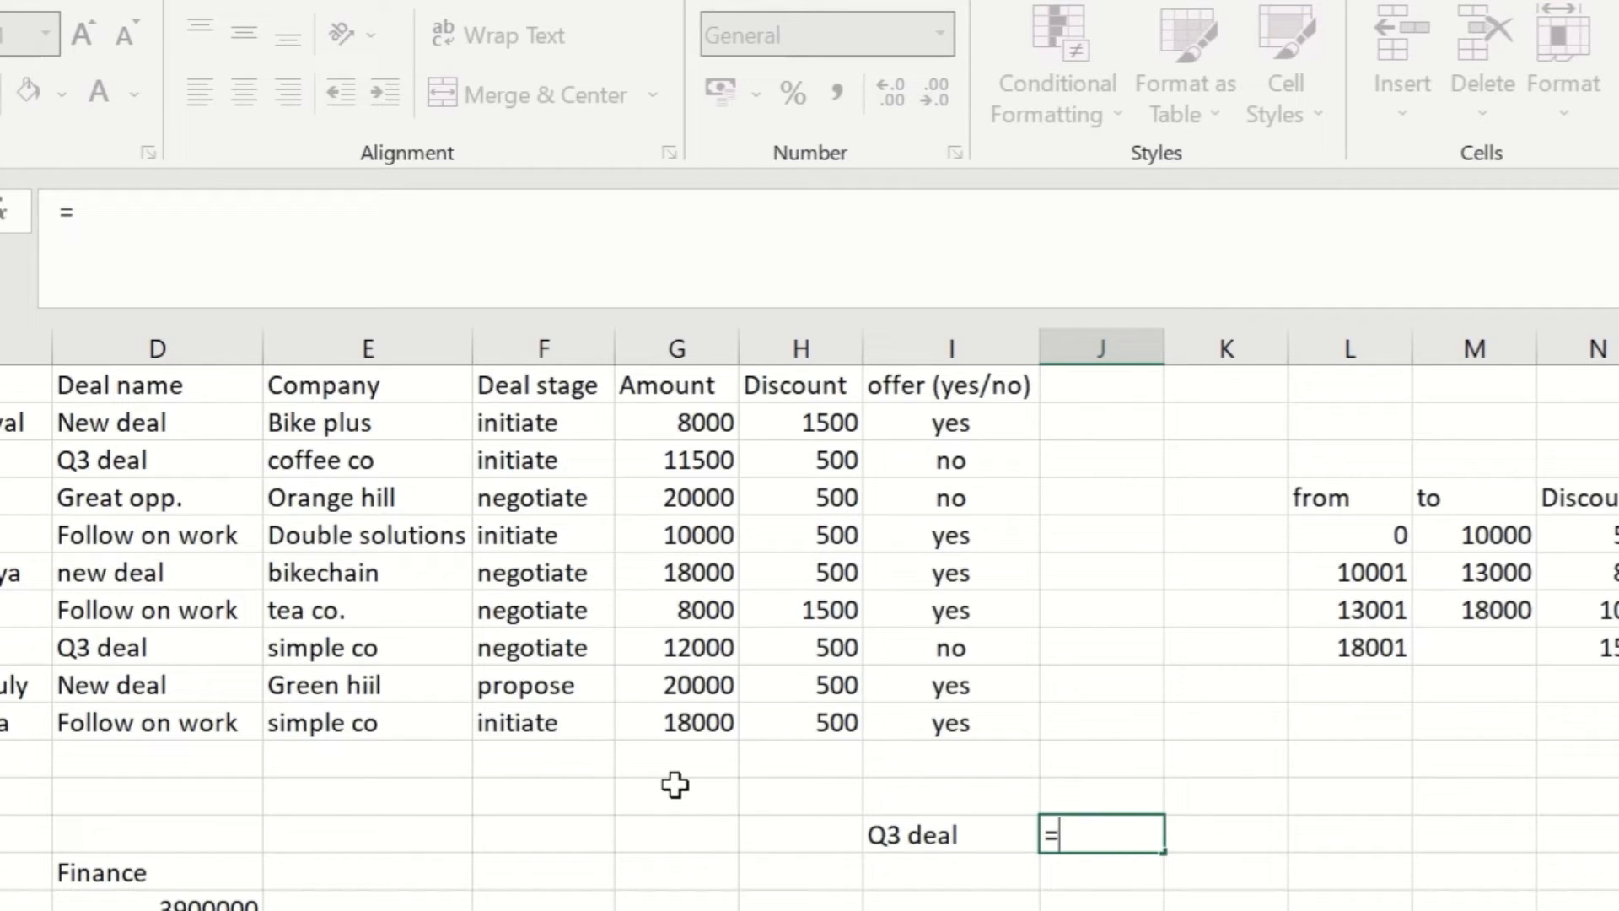
{"action": "type", "text": "sun"}
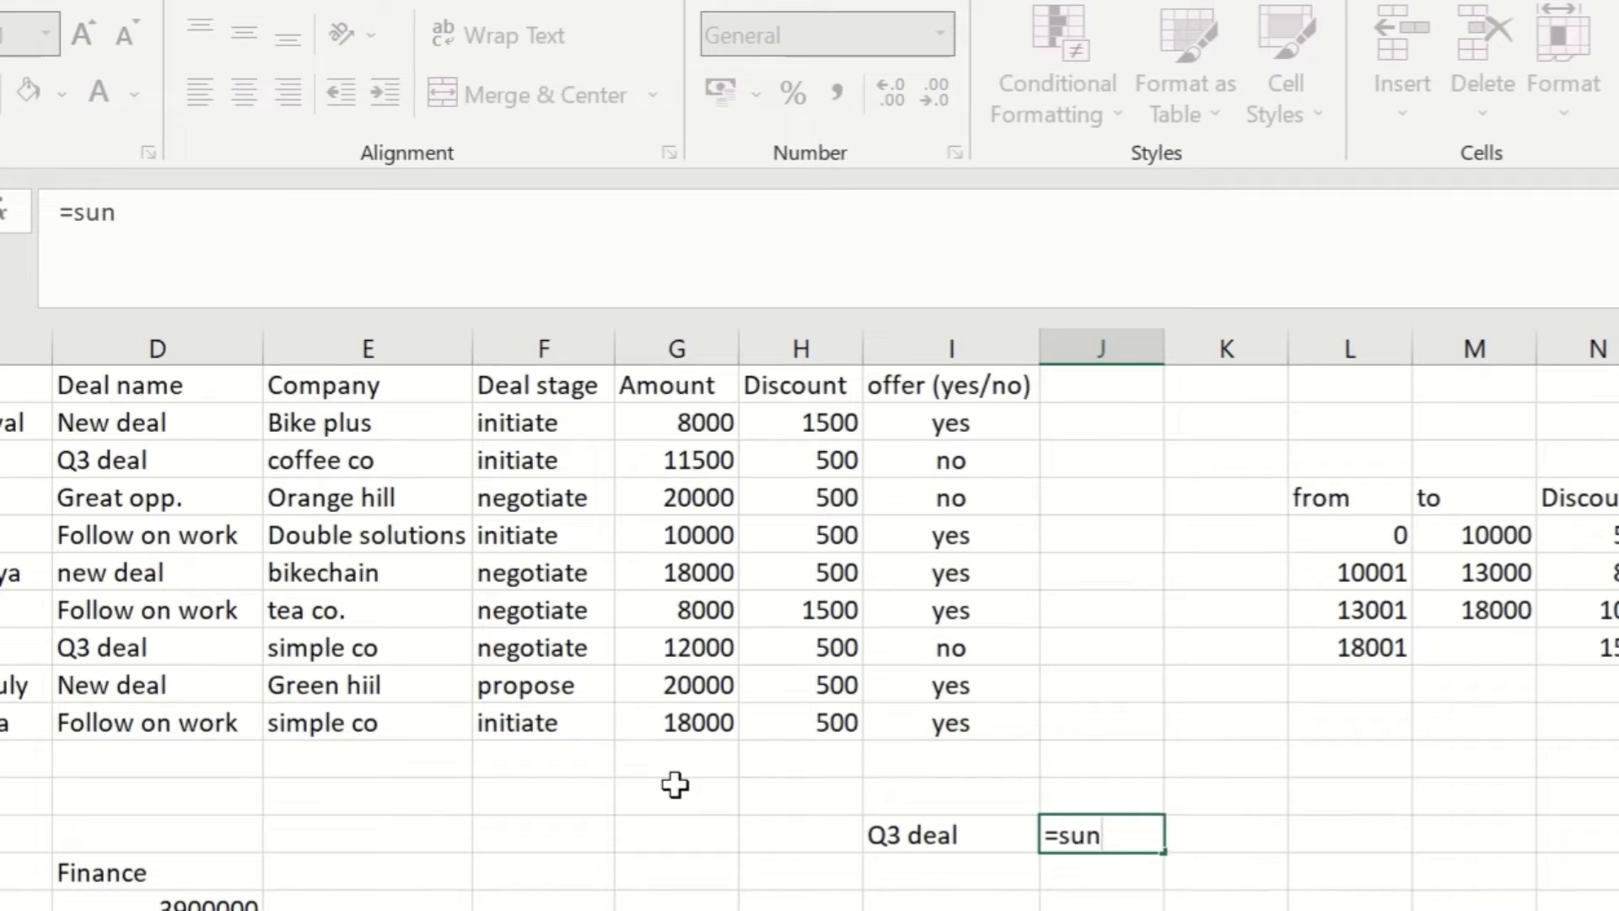
{"action": "key", "text": "BackSpace"}
{"action": "type", "text": "m"}
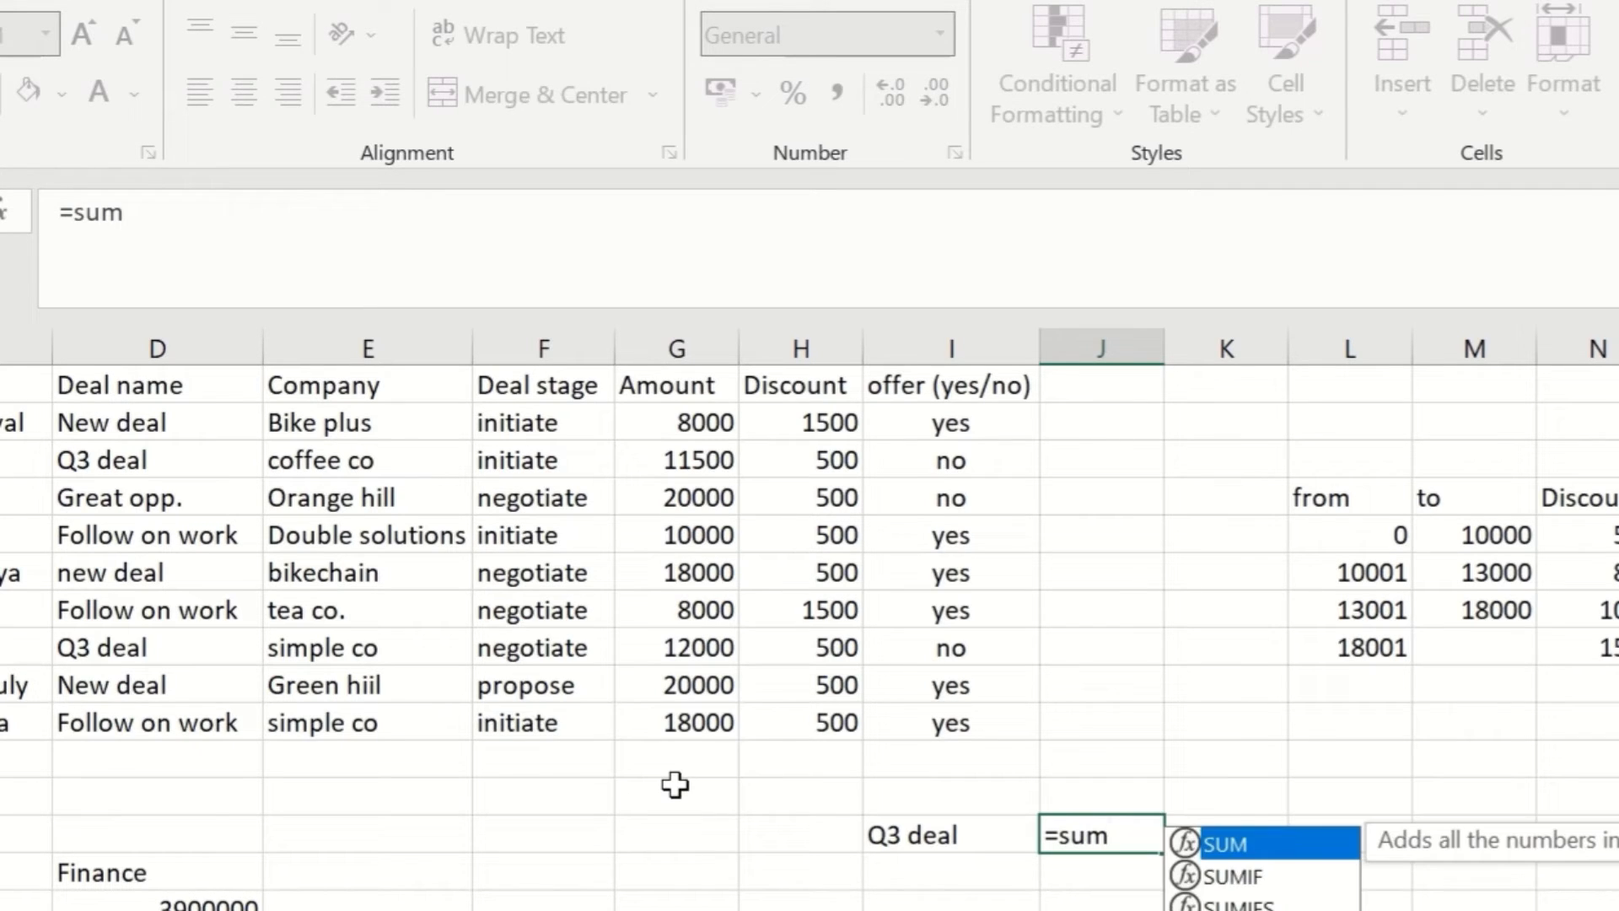
{"action": "type", "text": "if("}
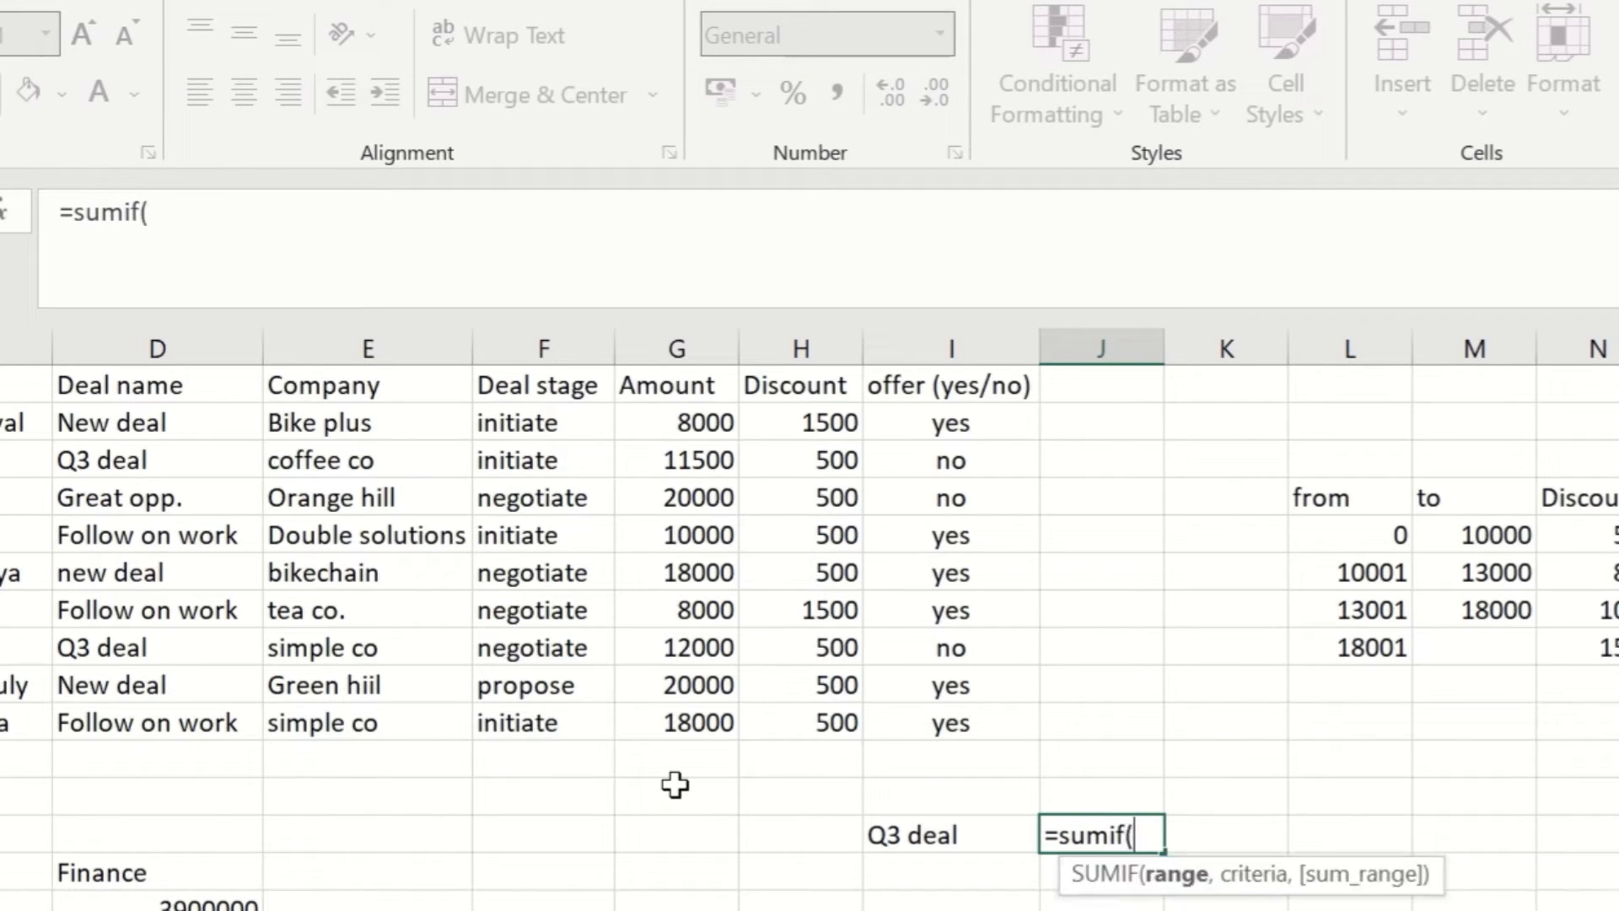
{"action": "left_click", "coordinate": [128, 426]}
{"action": "left_click_drag", "start_coordinate": [129, 426], "coordinate": [116, 723]}
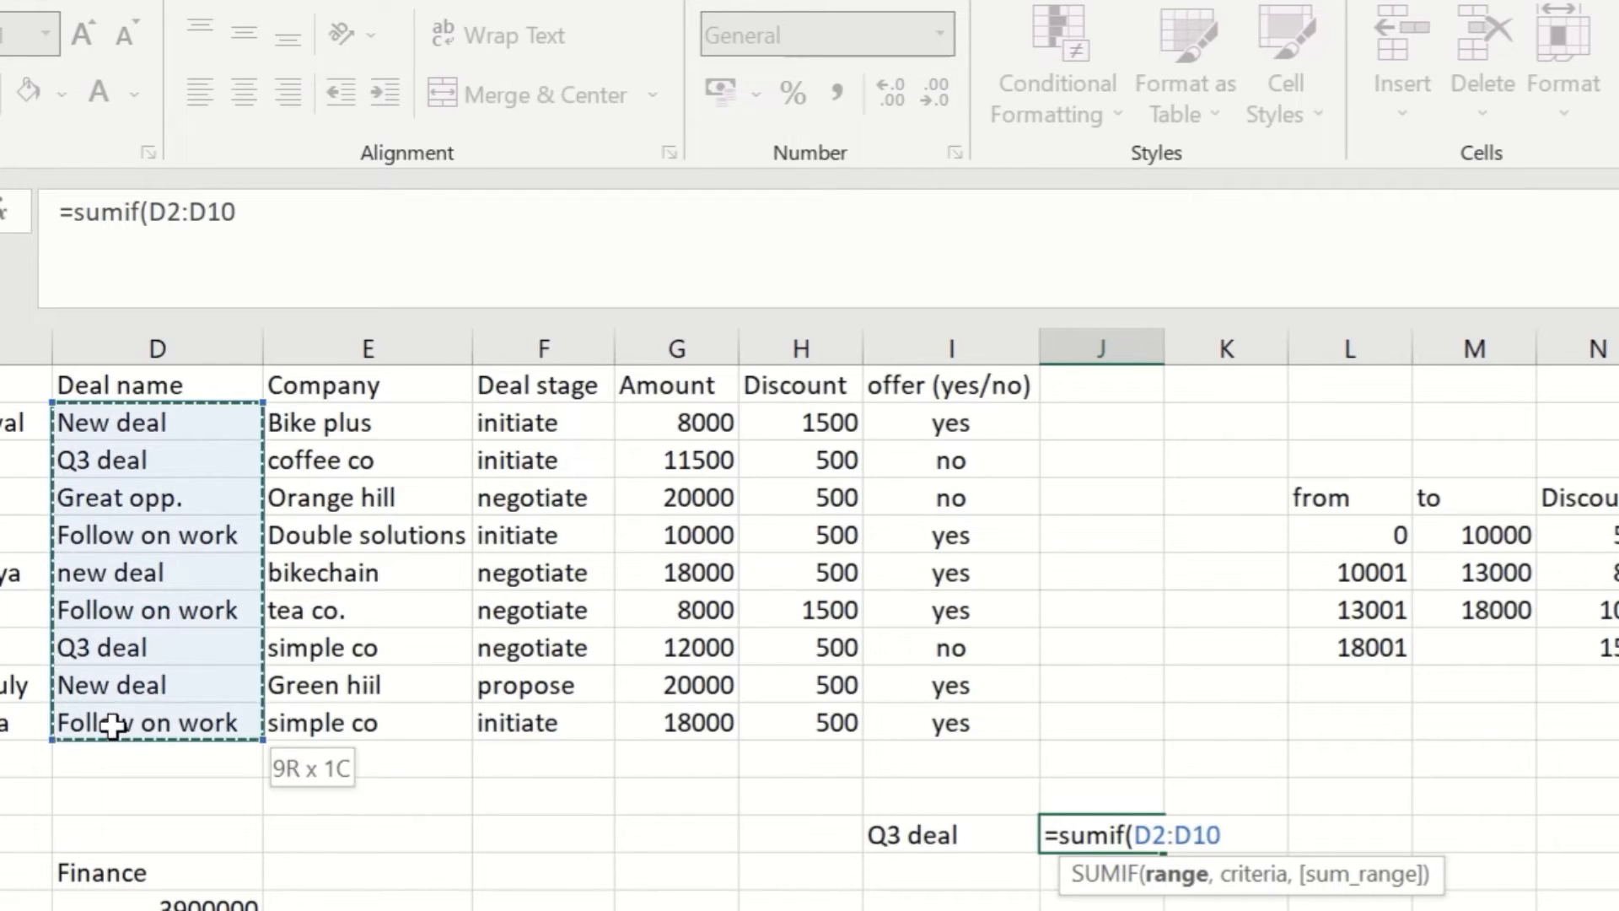
Add "Q3 deal" as the SUMIF criterion and the amounts G2:G10 as the sum range, and close the bracket.
{"action": "type", "text": ",\""}
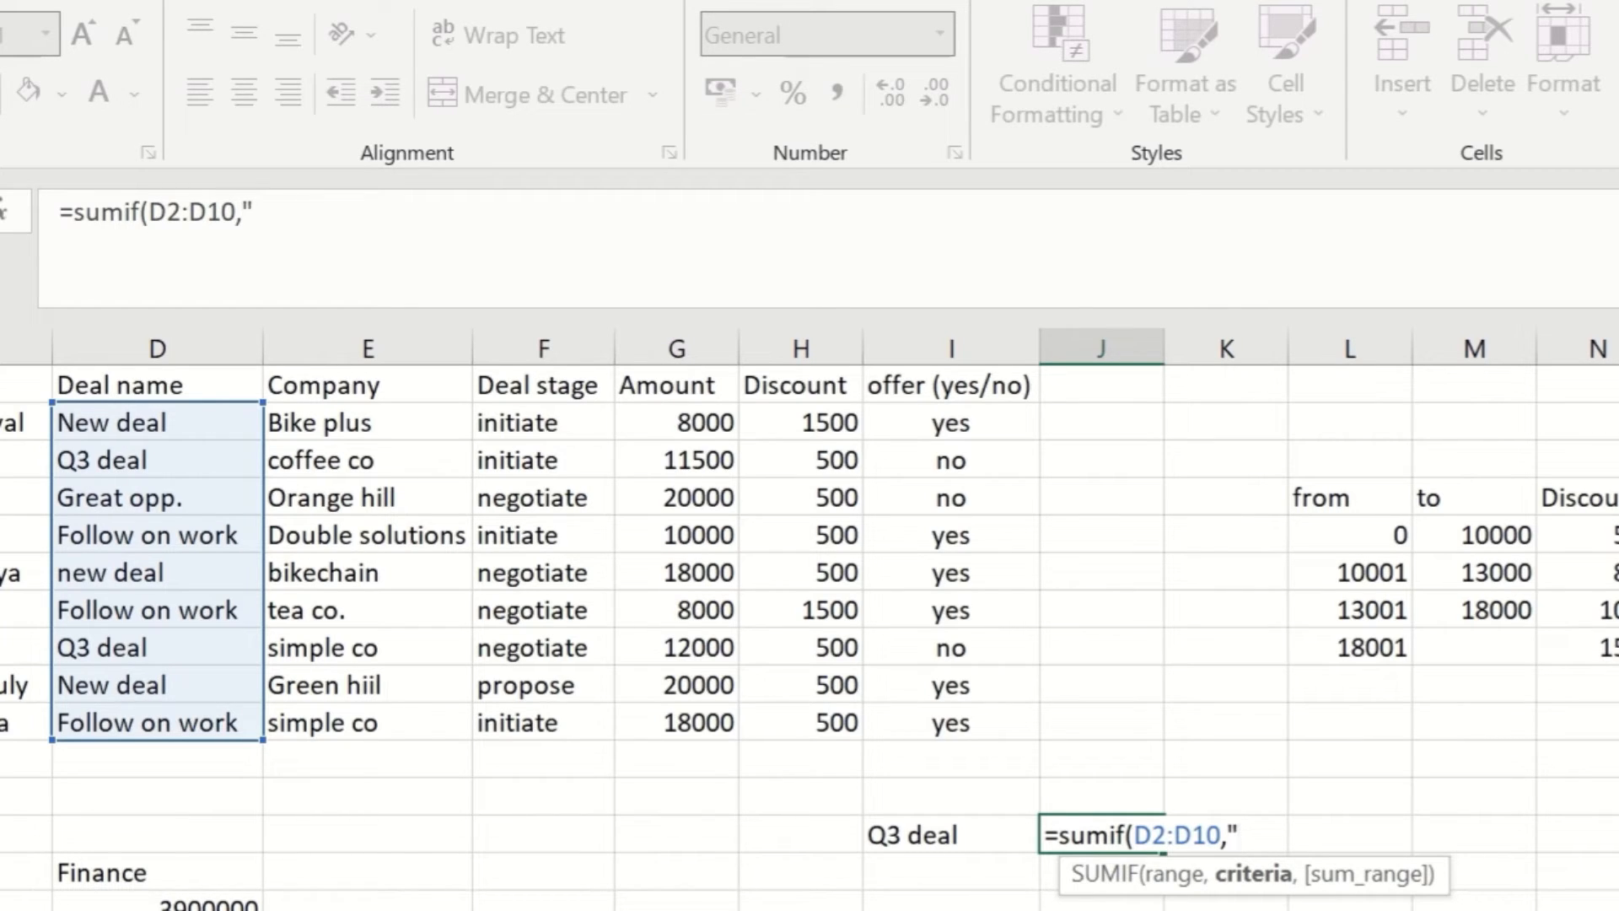
{"action": "type", "text": "\"Q3"}
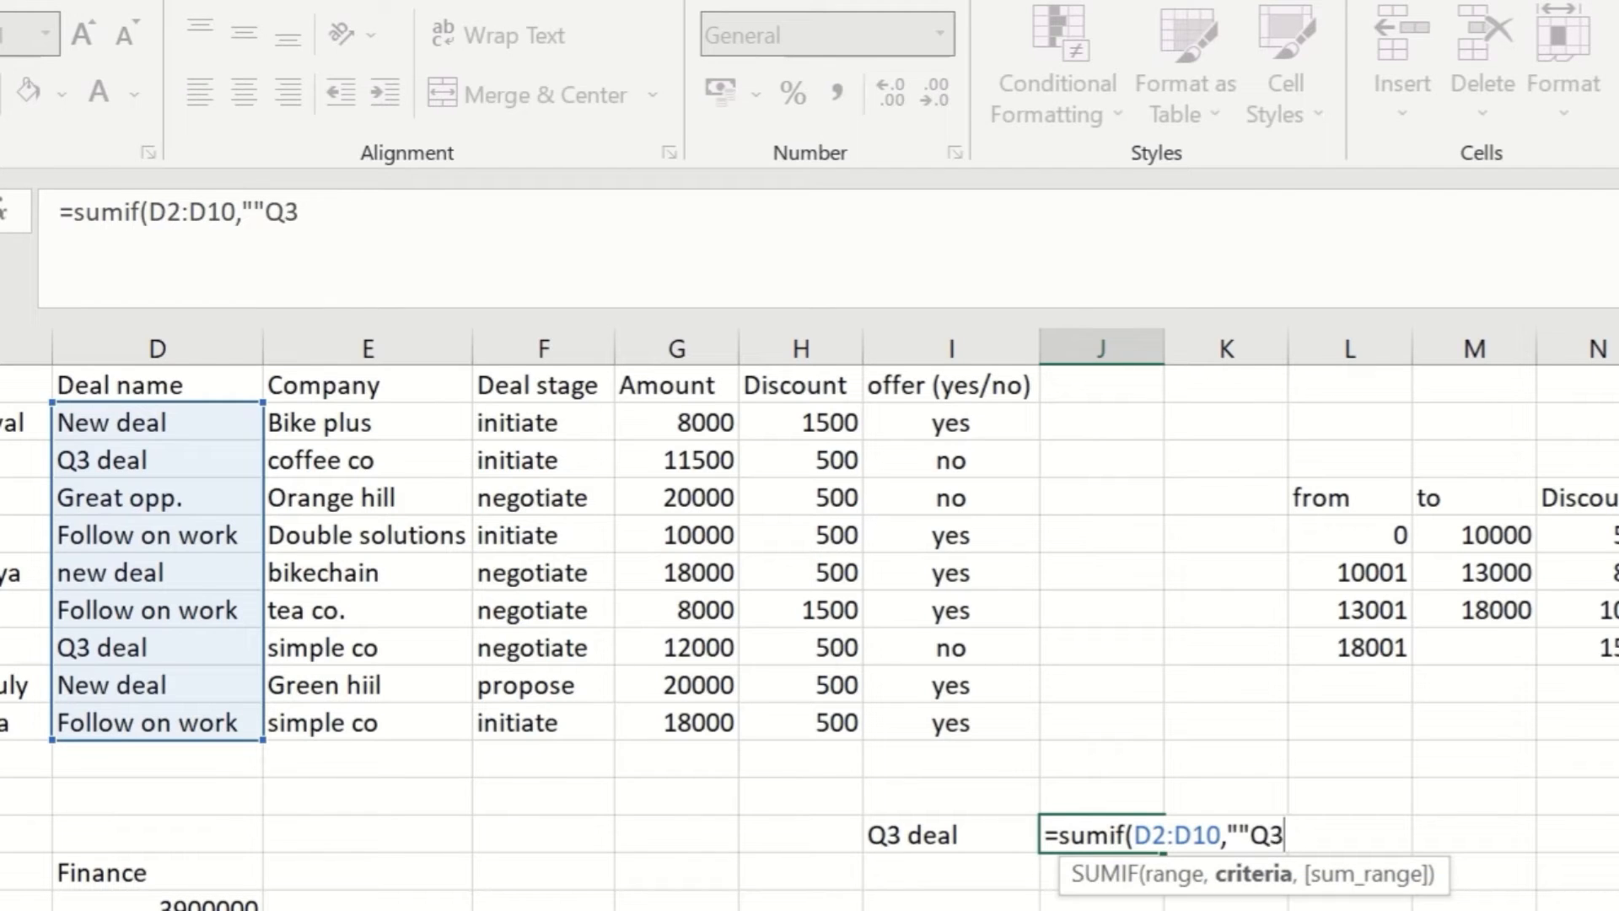
{"action": "type", "text": " deal"}
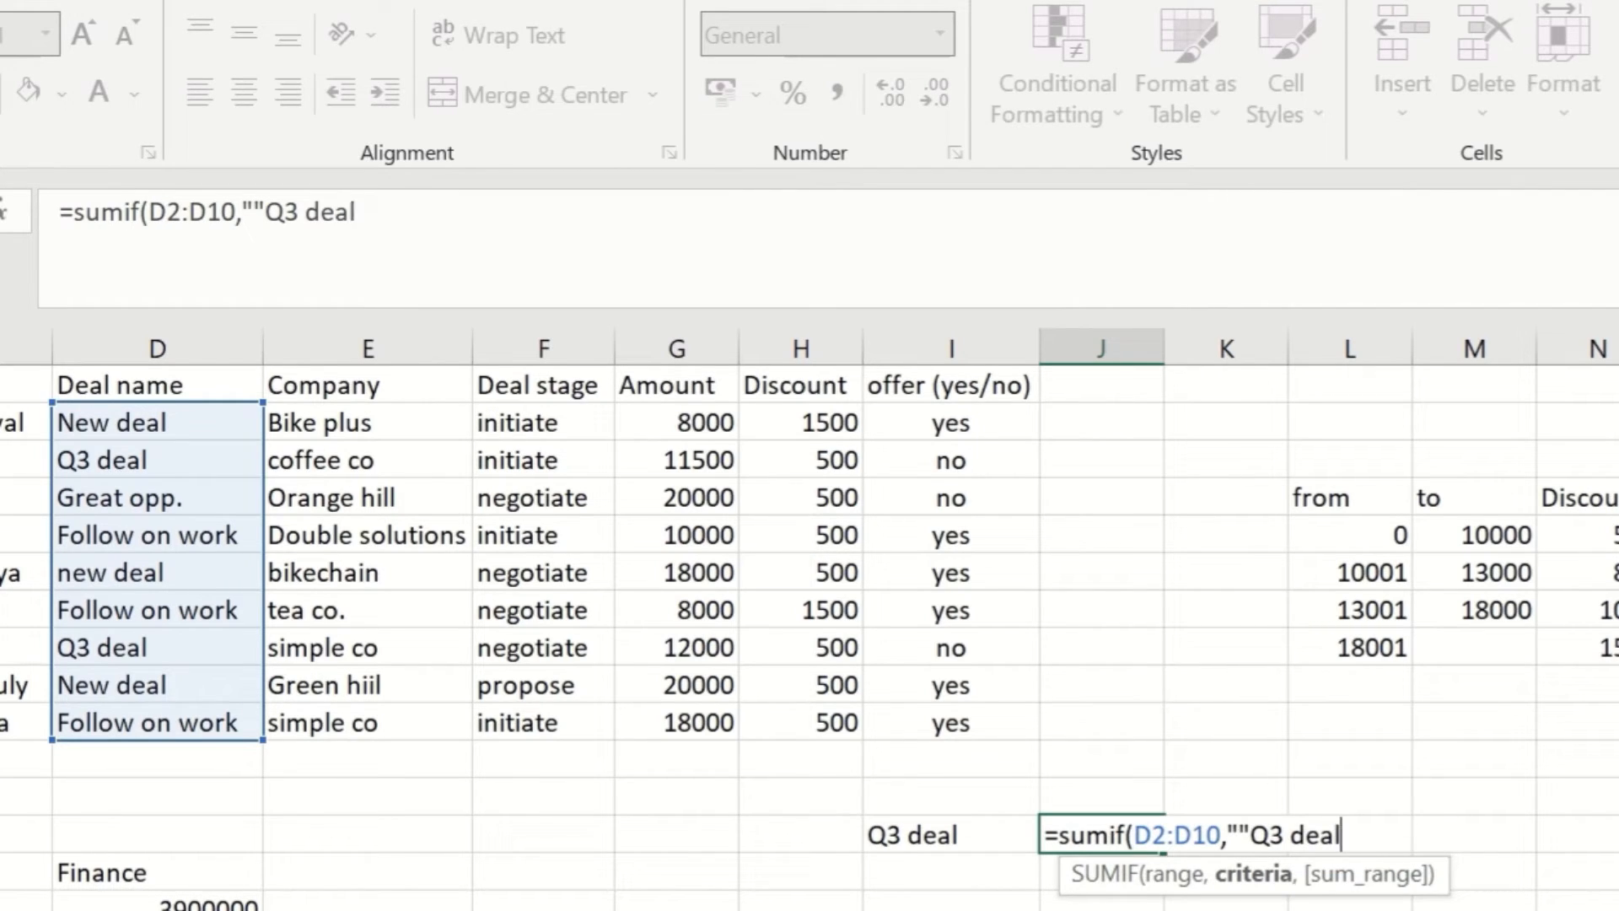
{"action": "type", "text": "\","}
{"action": "left_click_drag", "start_coordinate": [697, 432], "coordinate": [679, 729]}
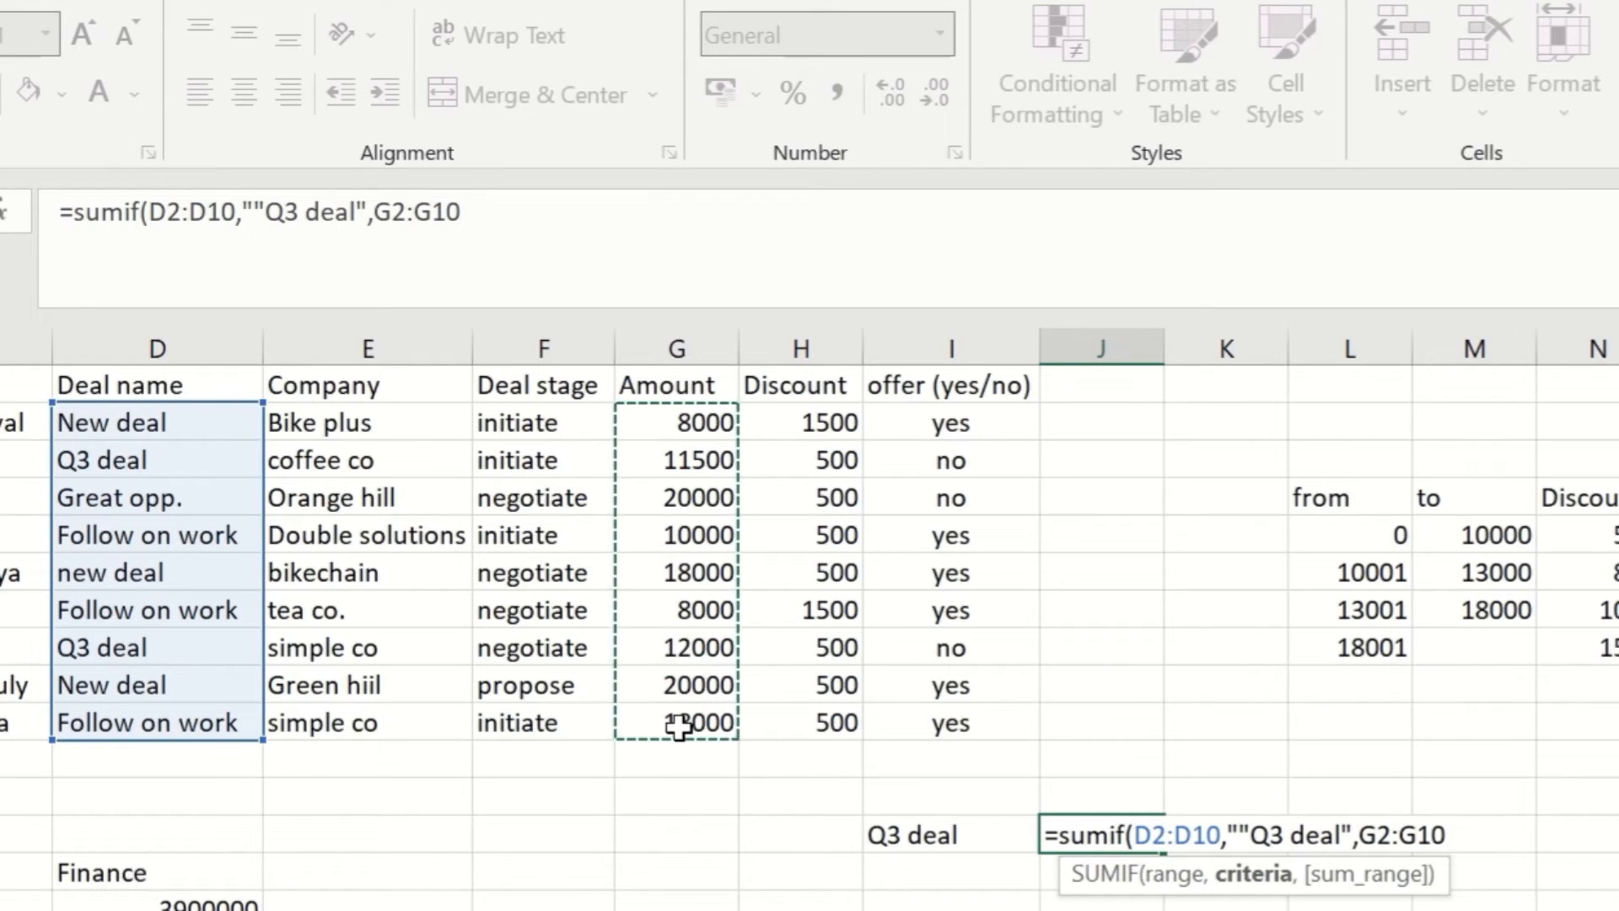
{"action": "type", "text": ")"}
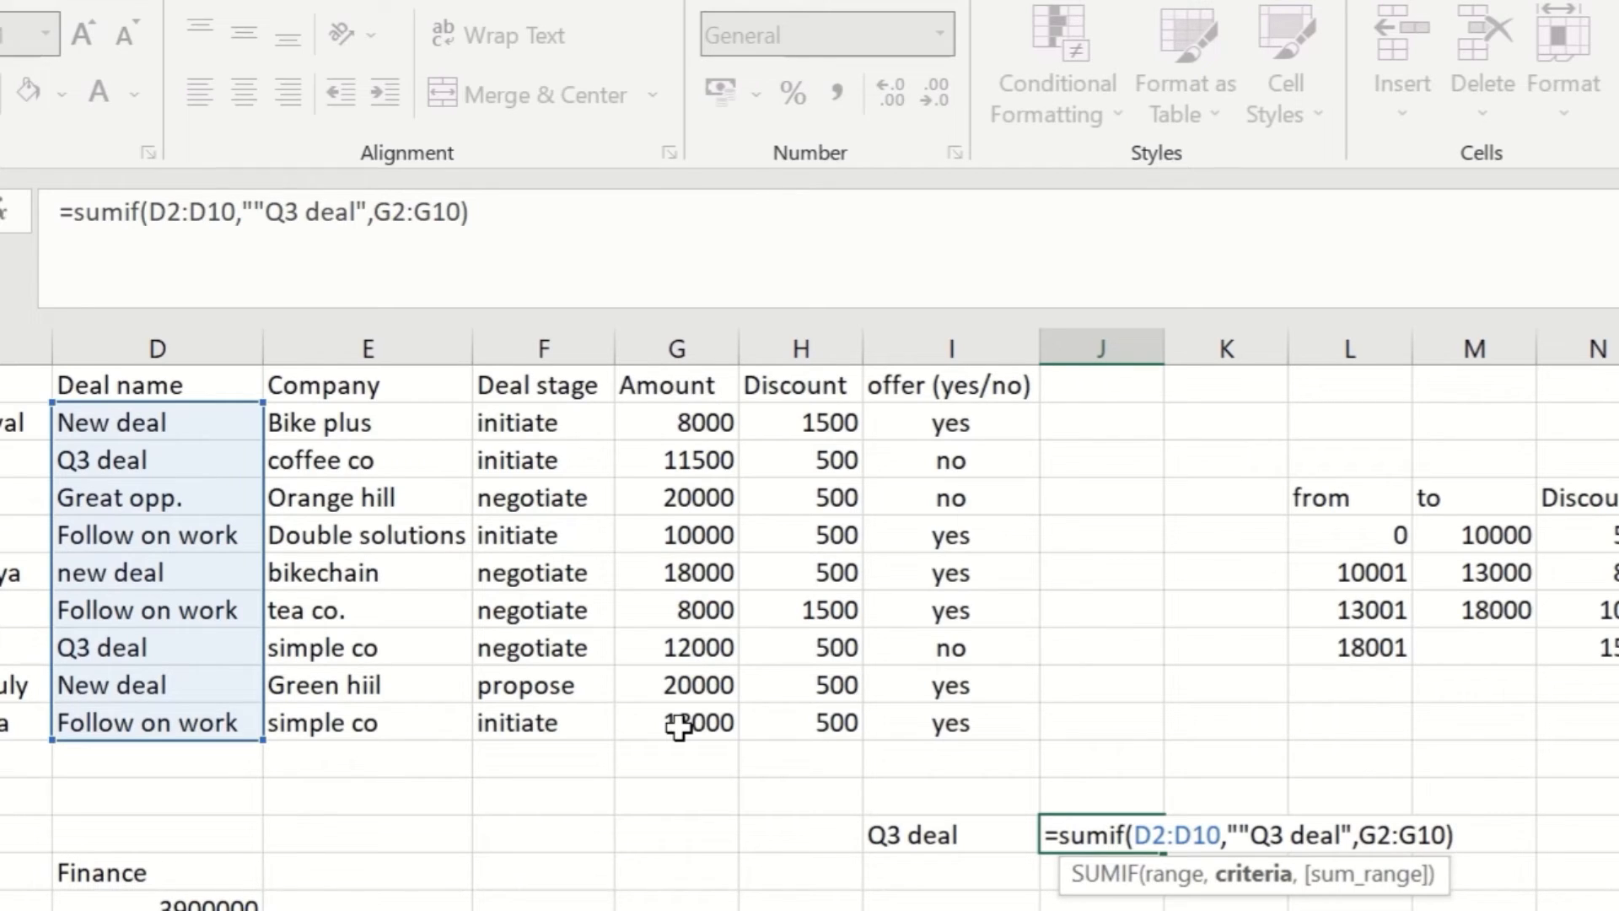
Decline the suggested formula correction, remove the extra quotation mark before Q3 deal, and commit the SUMIF formula.
{"action": "key", "text": "Return"}
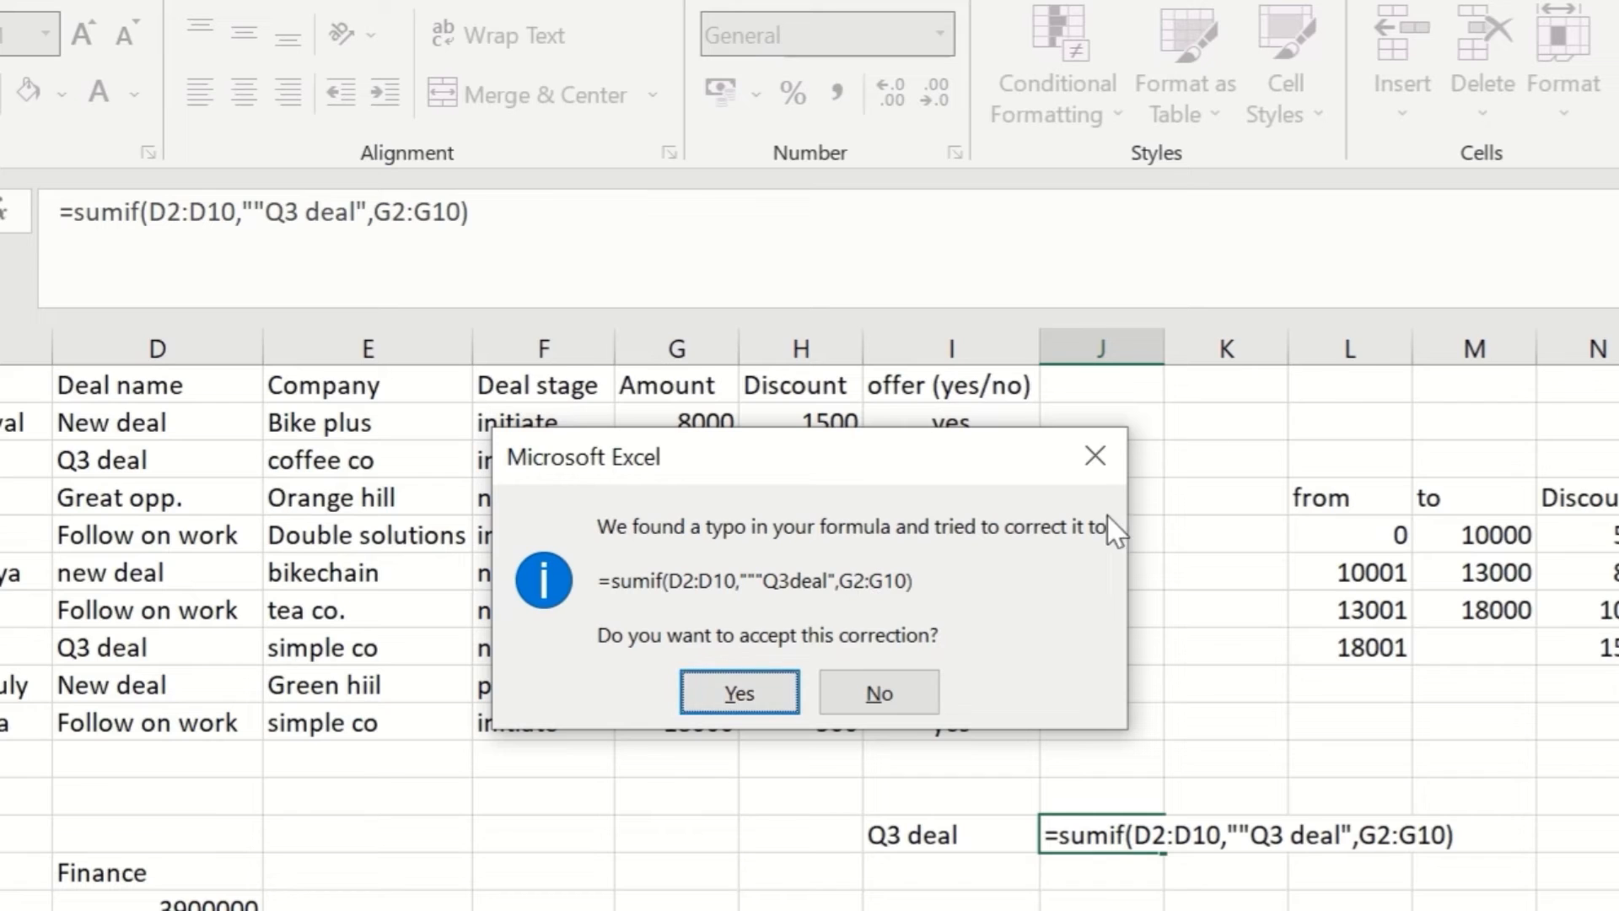
{"action": "left_click", "coordinate": [1096, 456]}
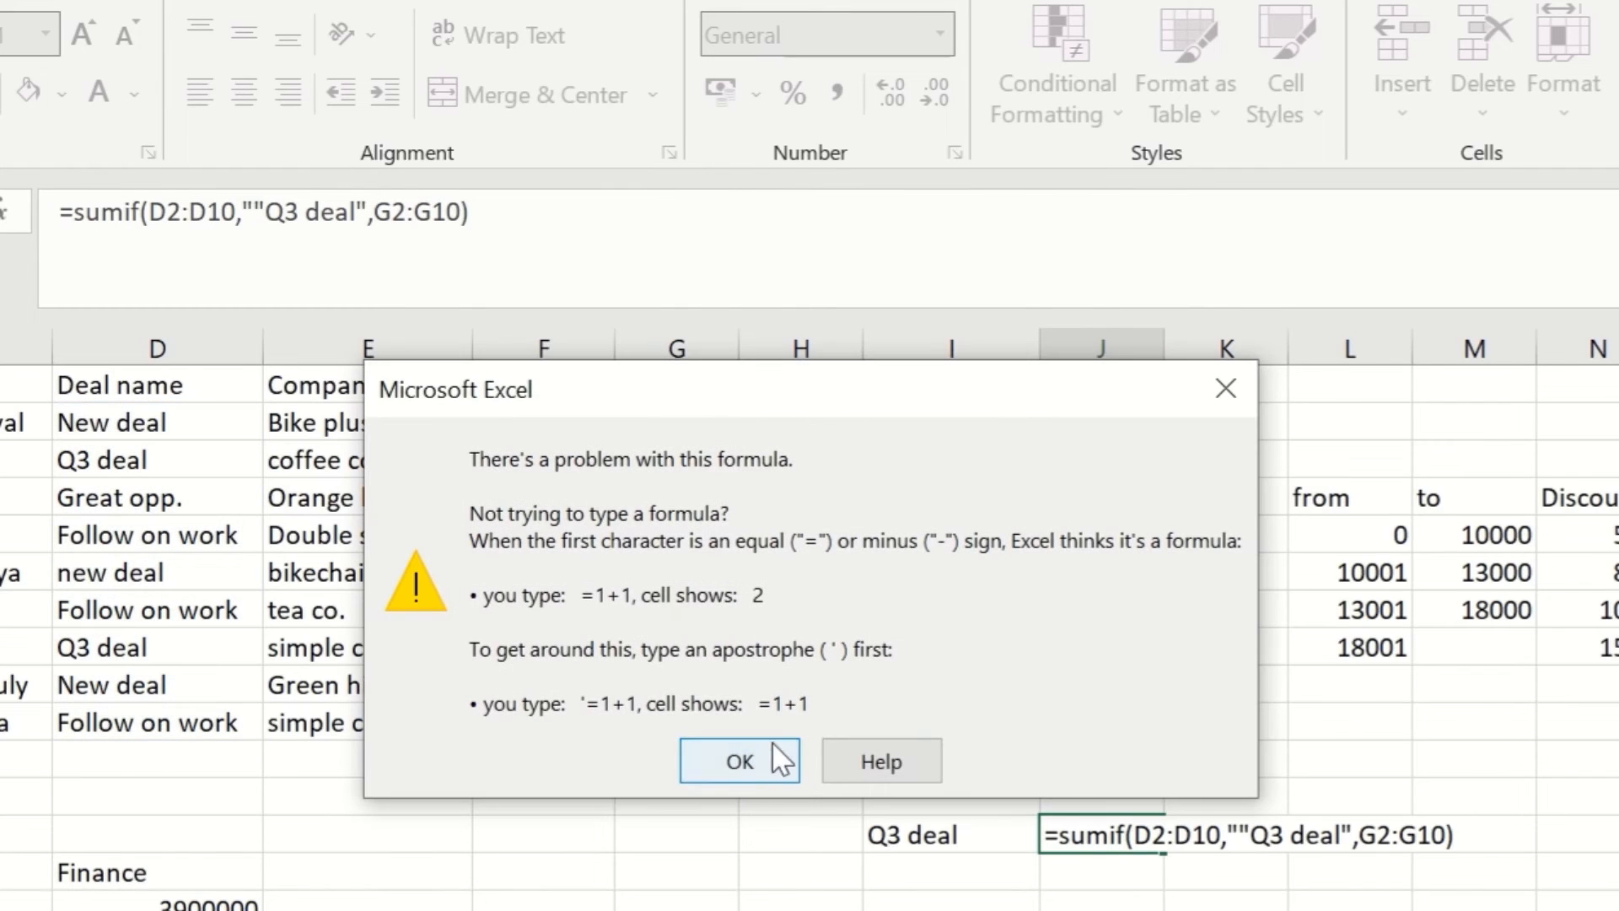
{"action": "left_click", "coordinate": [1225, 390]}
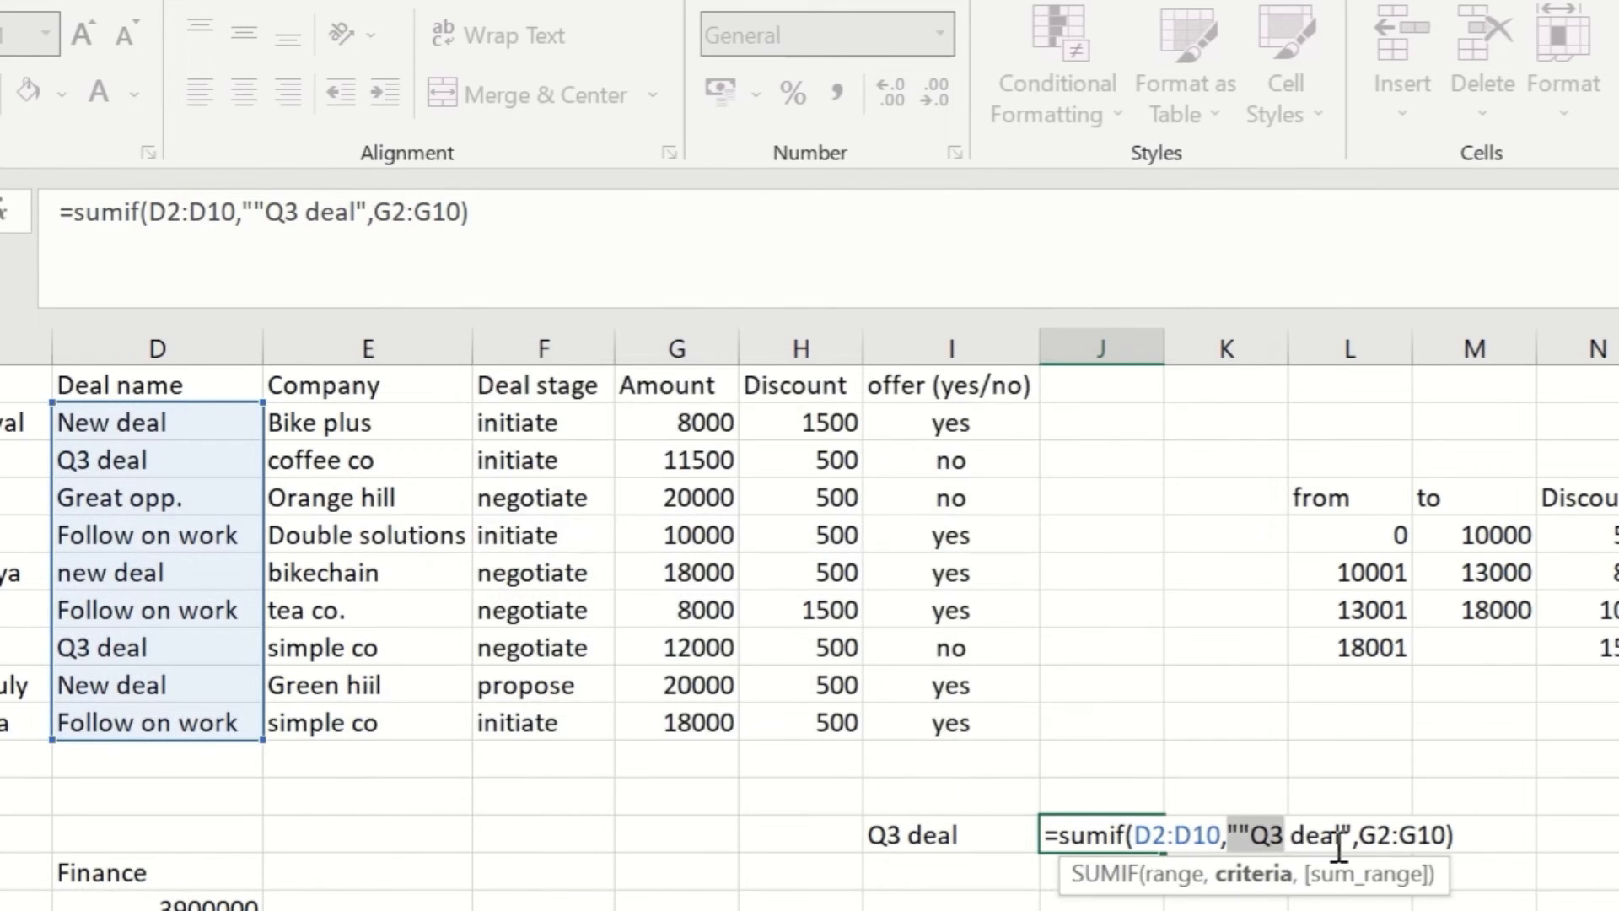
{"action": "left_click", "coordinate": [1237, 835]}
{"action": "key", "text": "BackSpace"}
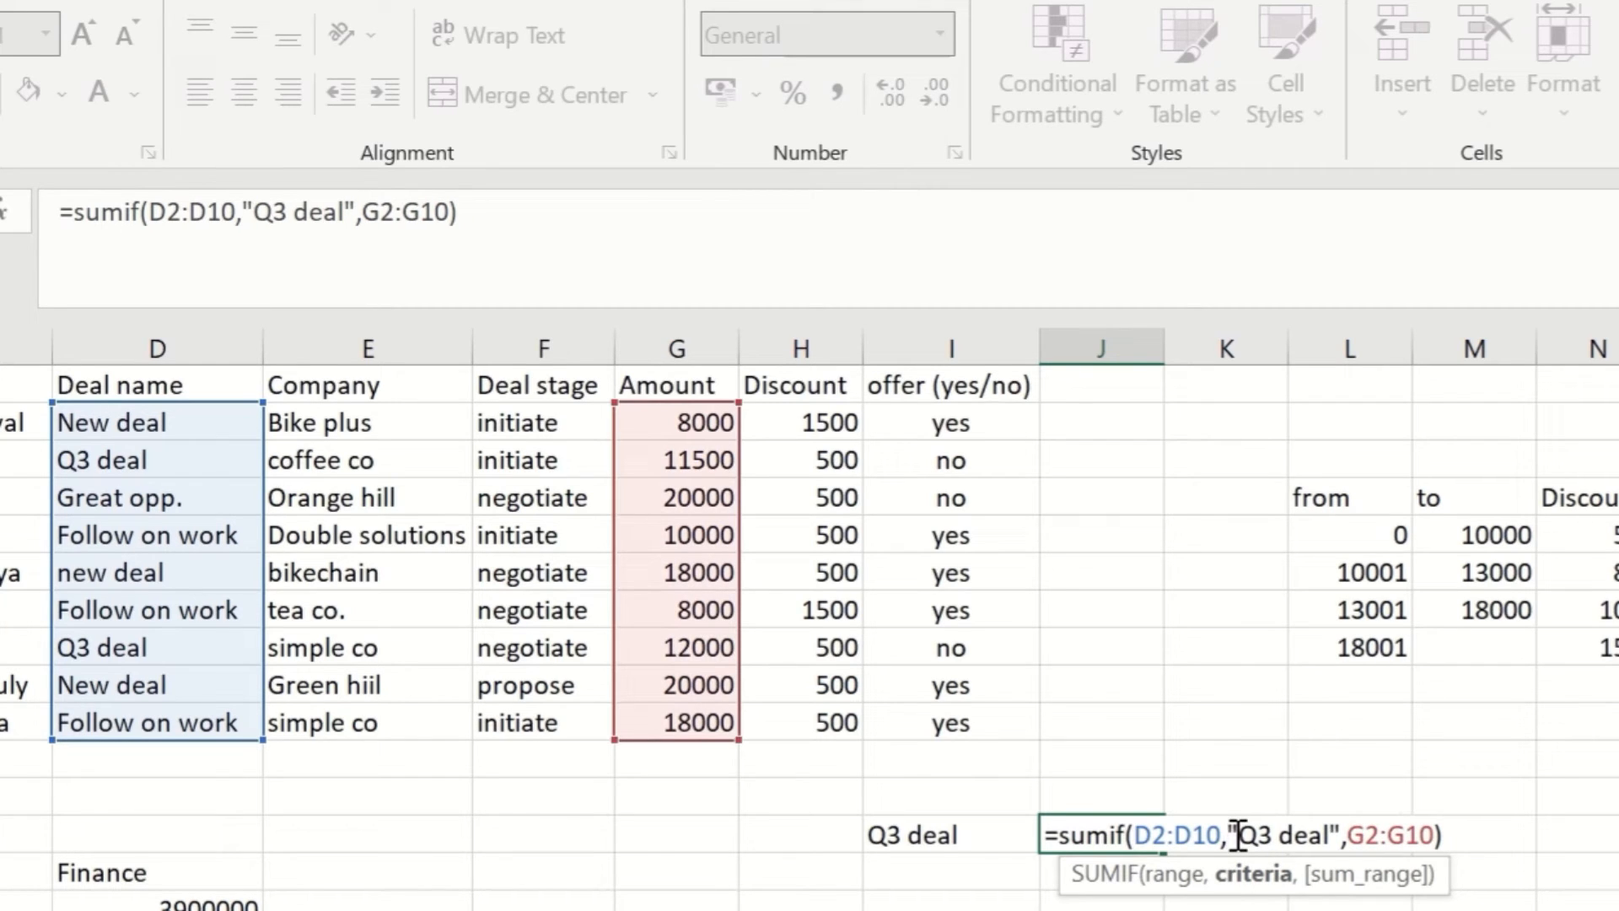
{"action": "key", "text": "Return"}
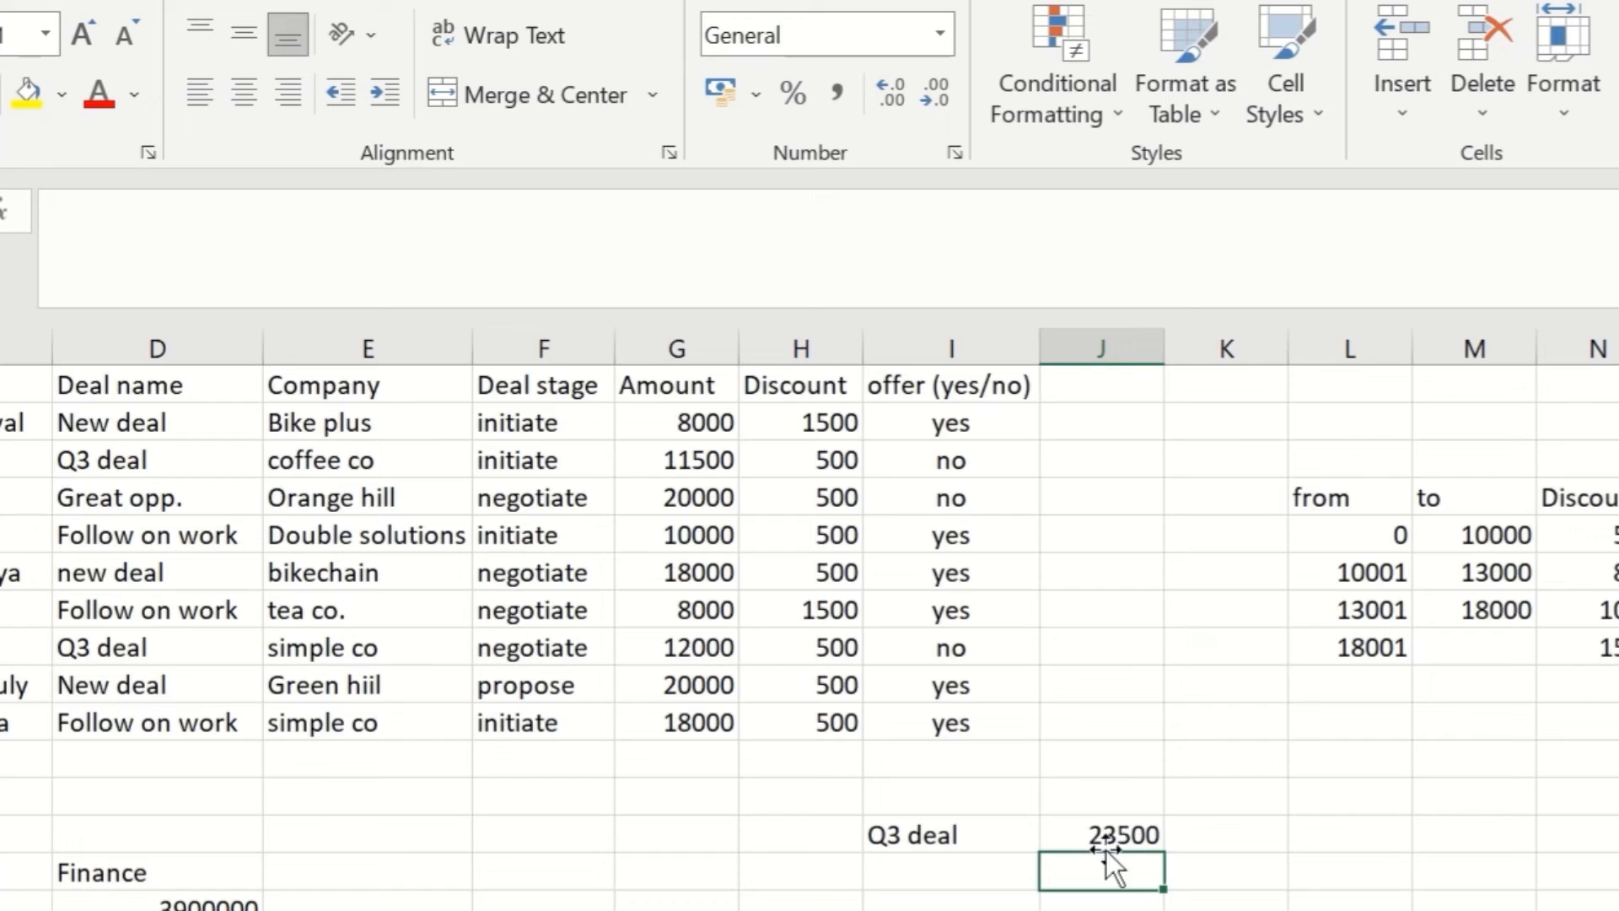
Enter the label ">10000" in cell I14 below the Q3 deal label.
{"action": "left_click", "coordinate": [929, 876]}
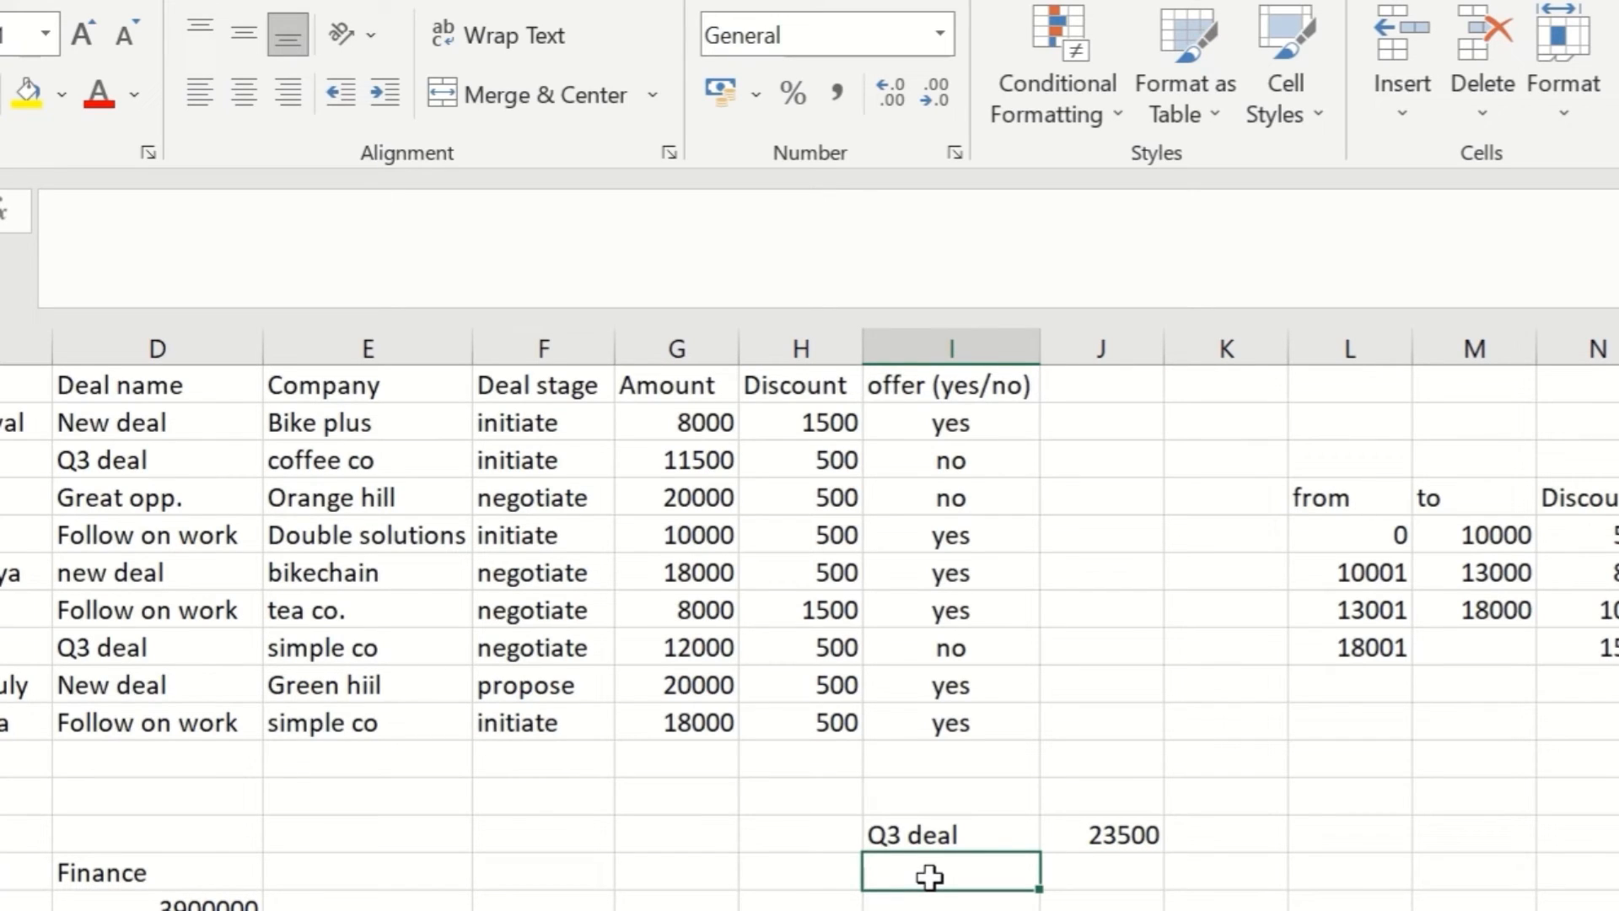
{"action": "type", "text": ">"}
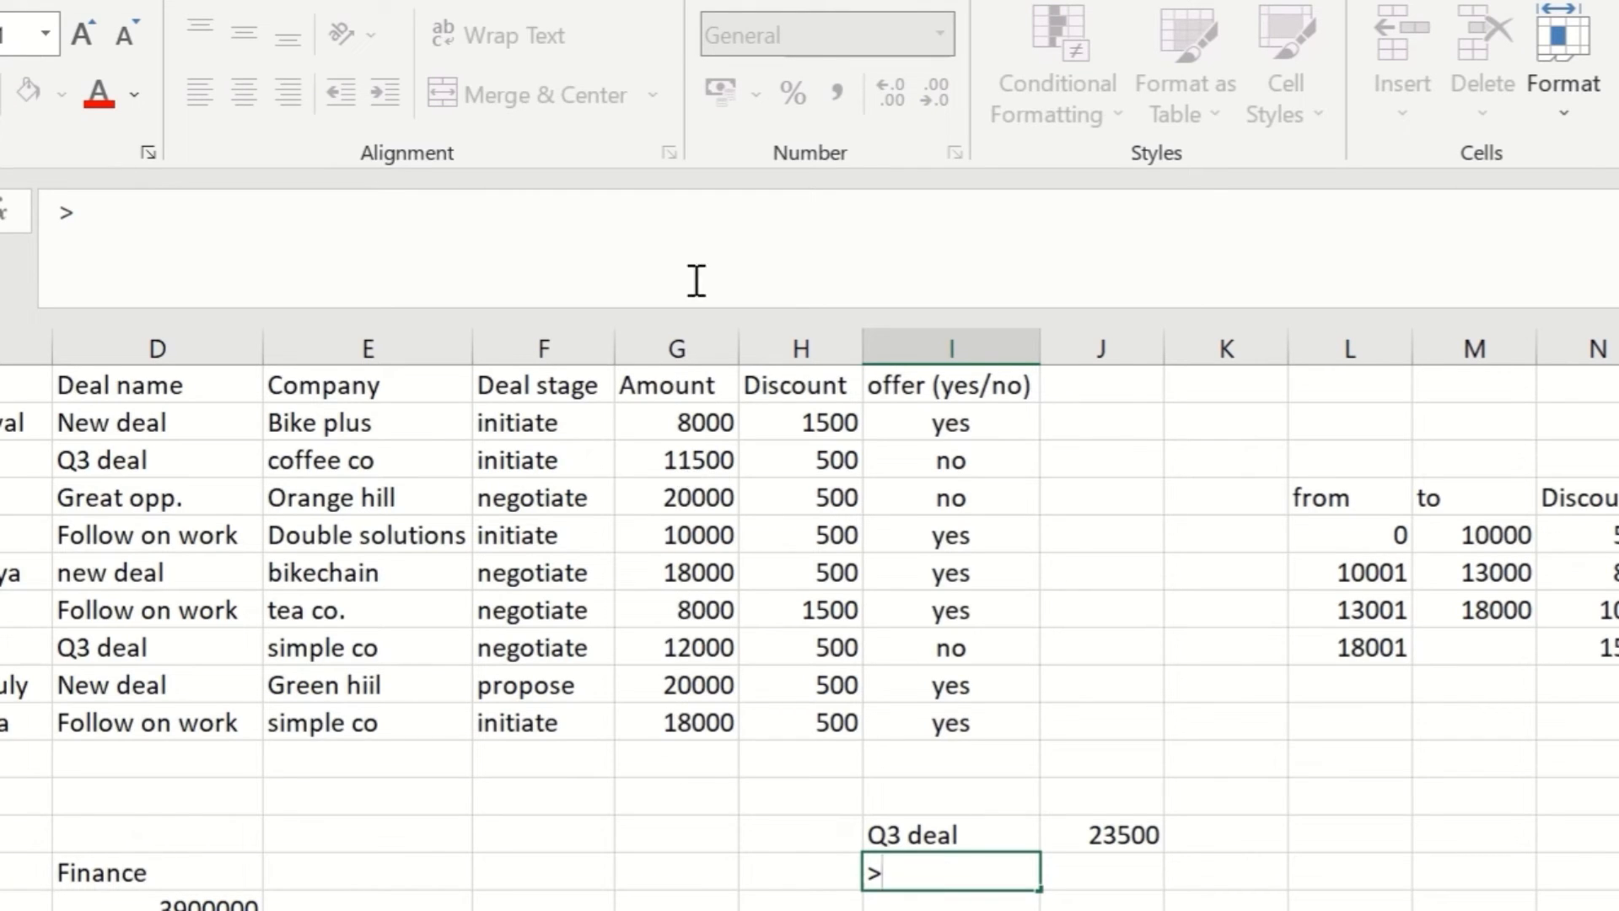
{"action": "type", "text": "21"}
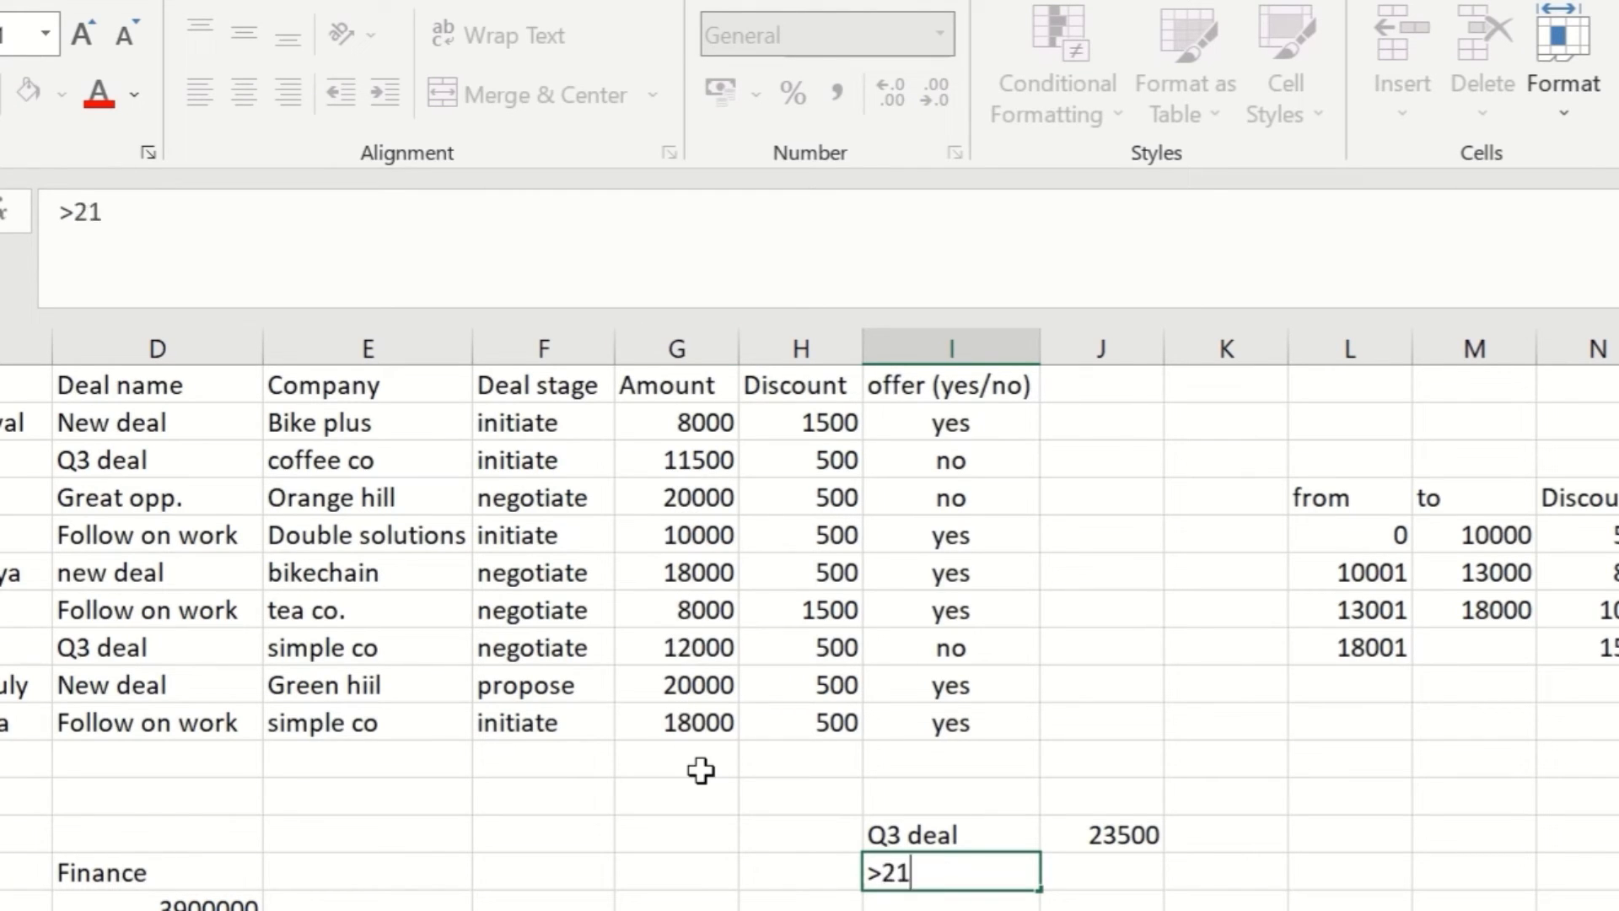
{"action": "key", "text": "BackSpace"}
{"action": "key", "text": "BackSpace"}
{"action": "type", "text": "10000"}
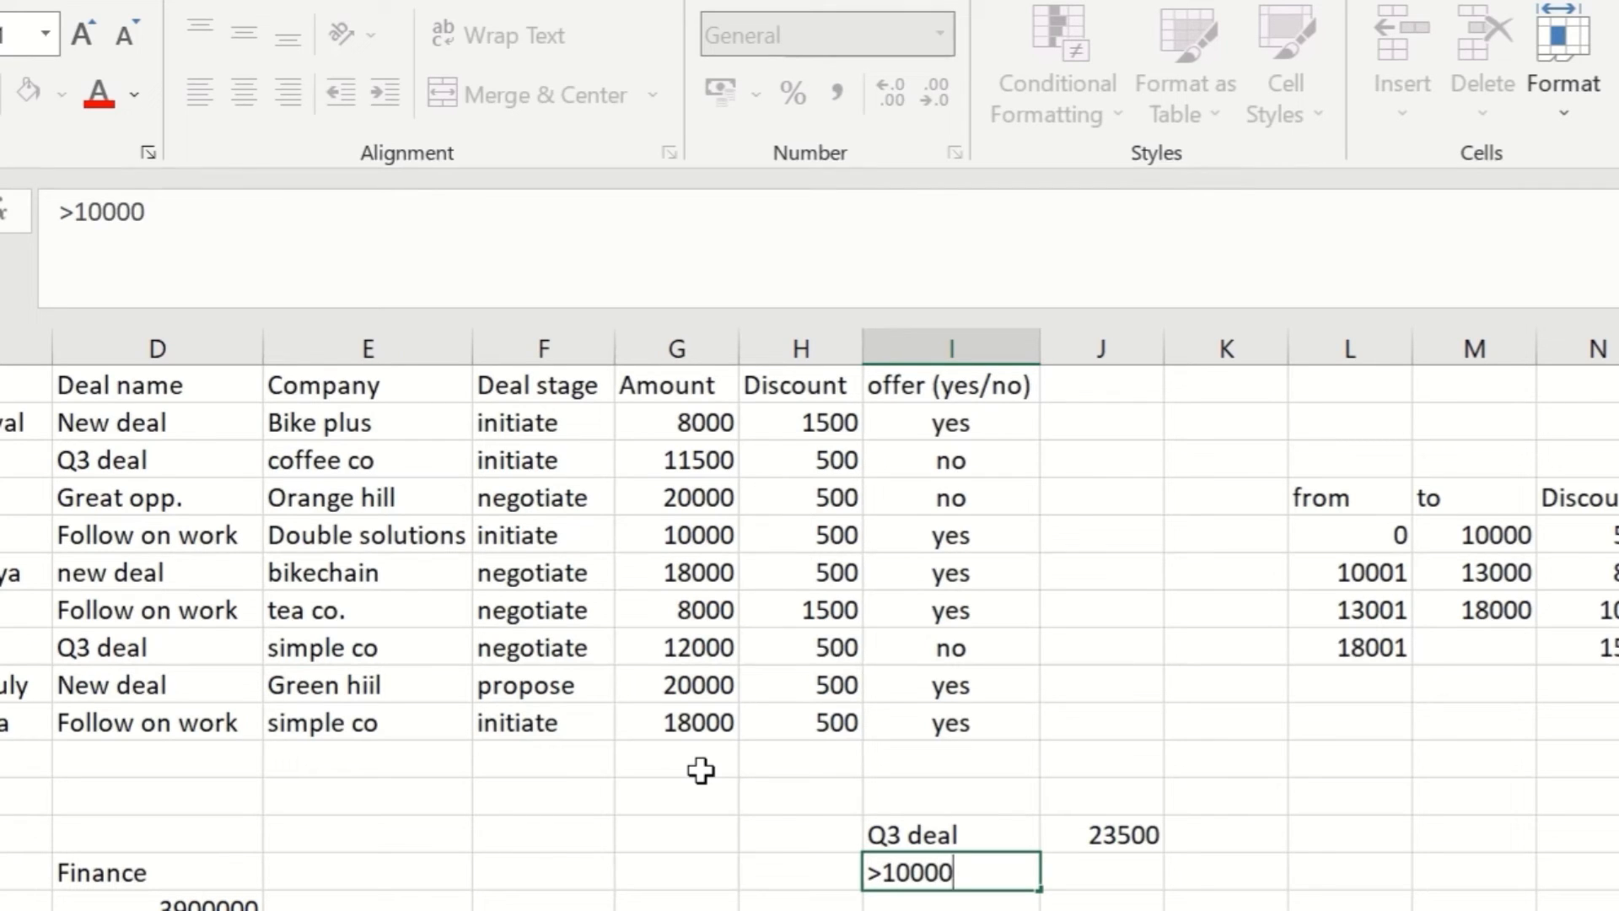
{"action": "left_click", "coordinate": [1108, 881]}
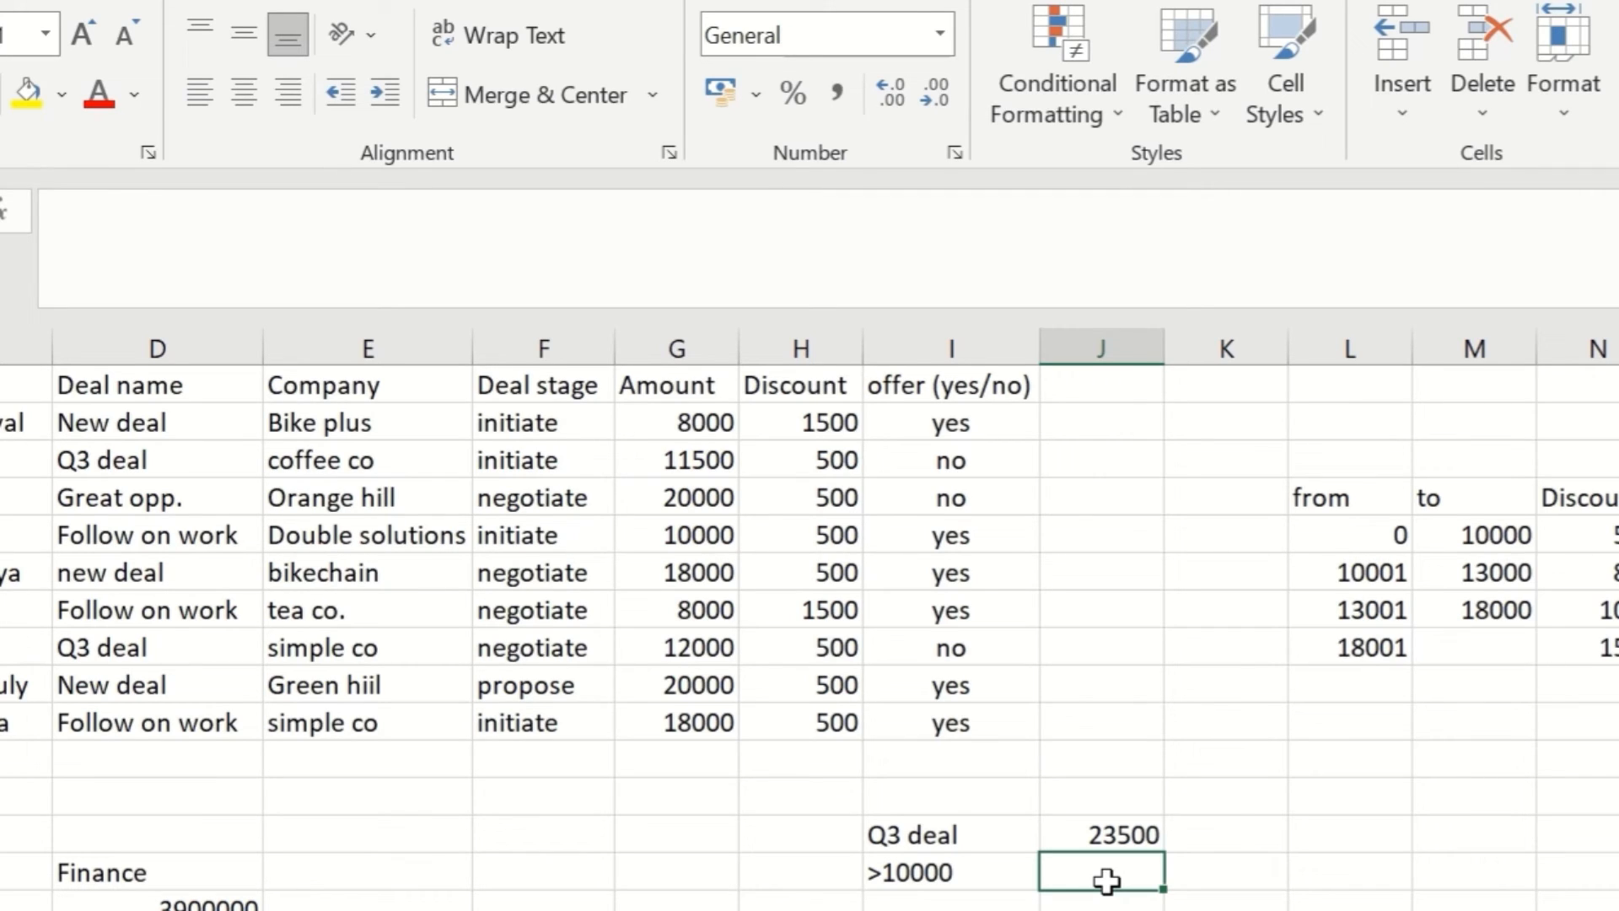
Change the label in cell I14 to ">12000".
{"action": "left_click", "coordinate": [884, 871]}
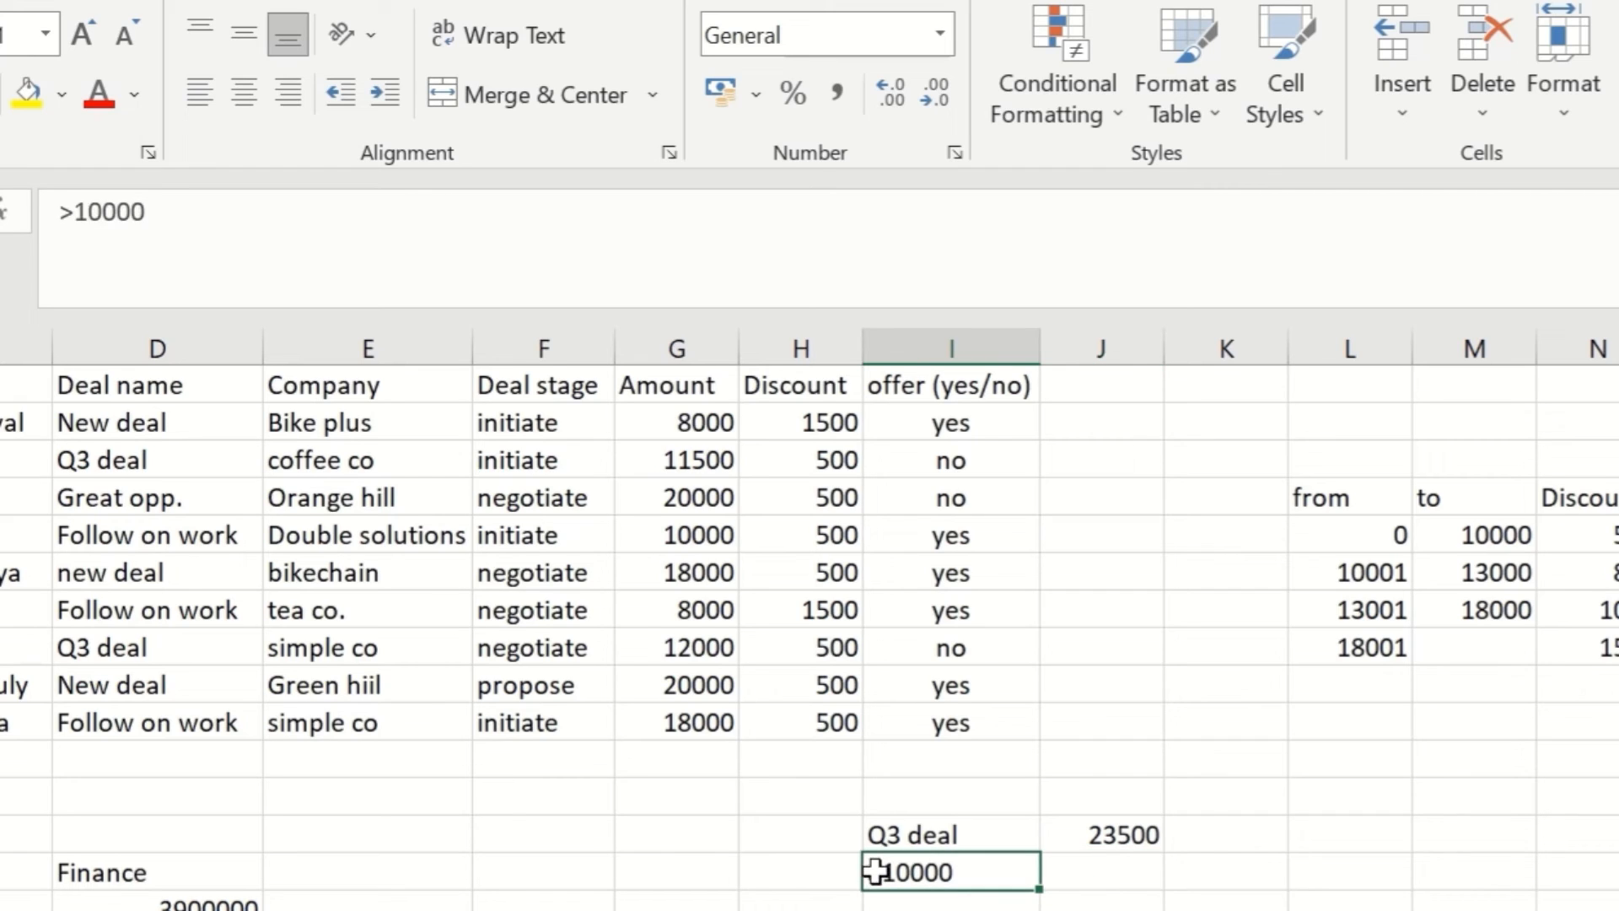
{"action": "left_click", "coordinate": [104, 211]}
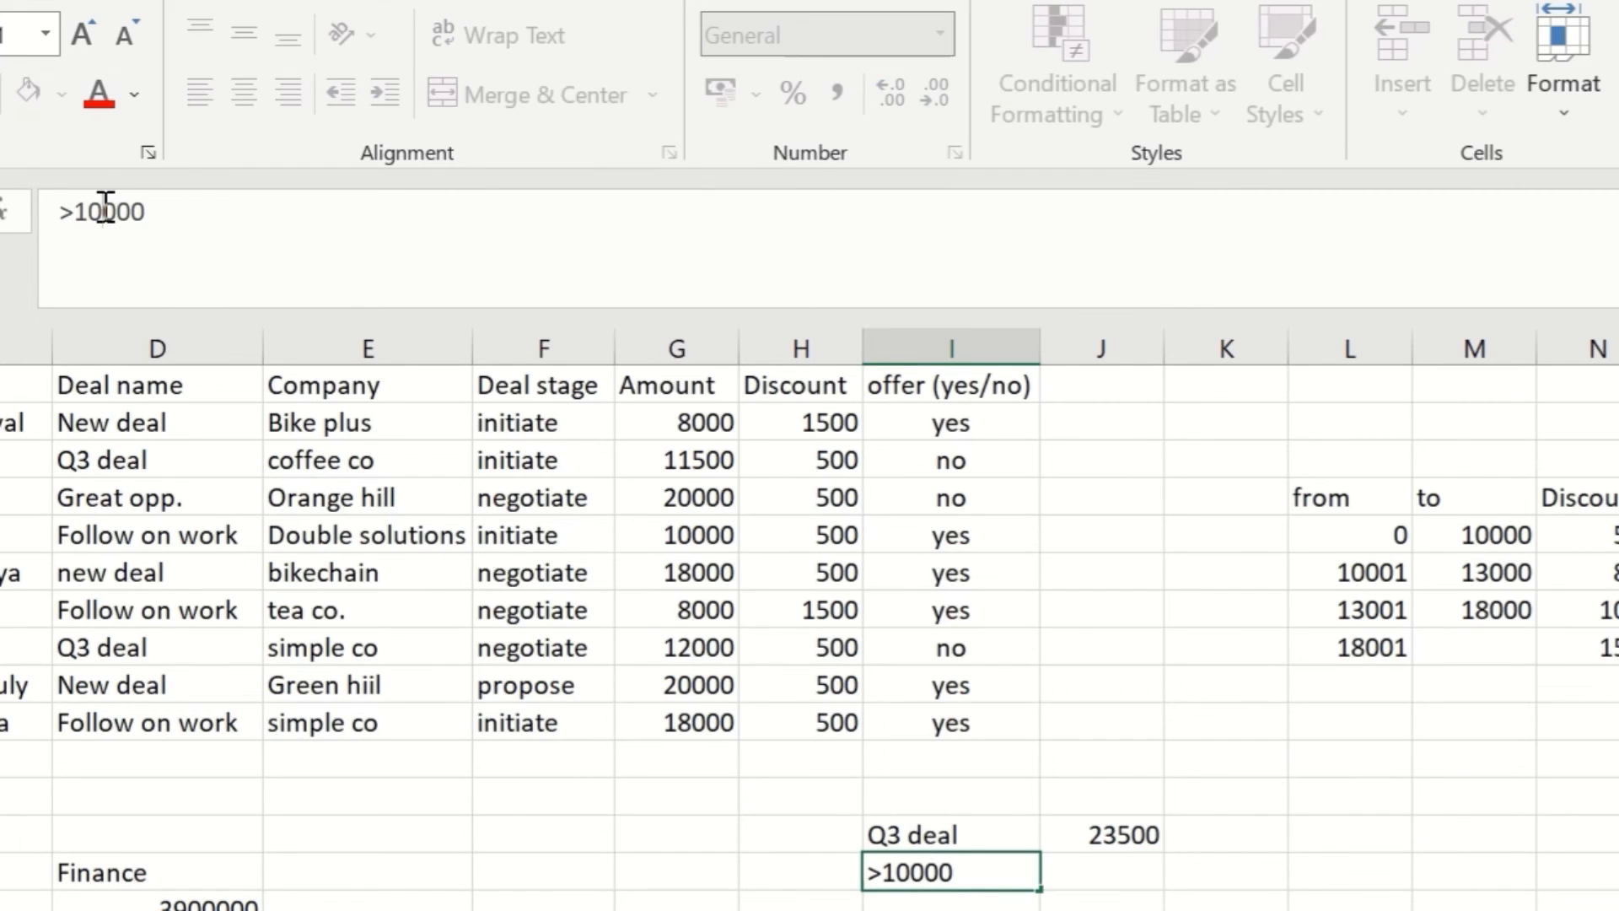
{"action": "key", "text": "BackSpace"}
{"action": "type", "text": "2"}
Start a COUNTIF formula in J14 beside the >12000 label, using the amounts G2:G10 as the range.
{"action": "left_click", "coordinate": [1088, 873]}
{"action": "type", "text": "="}
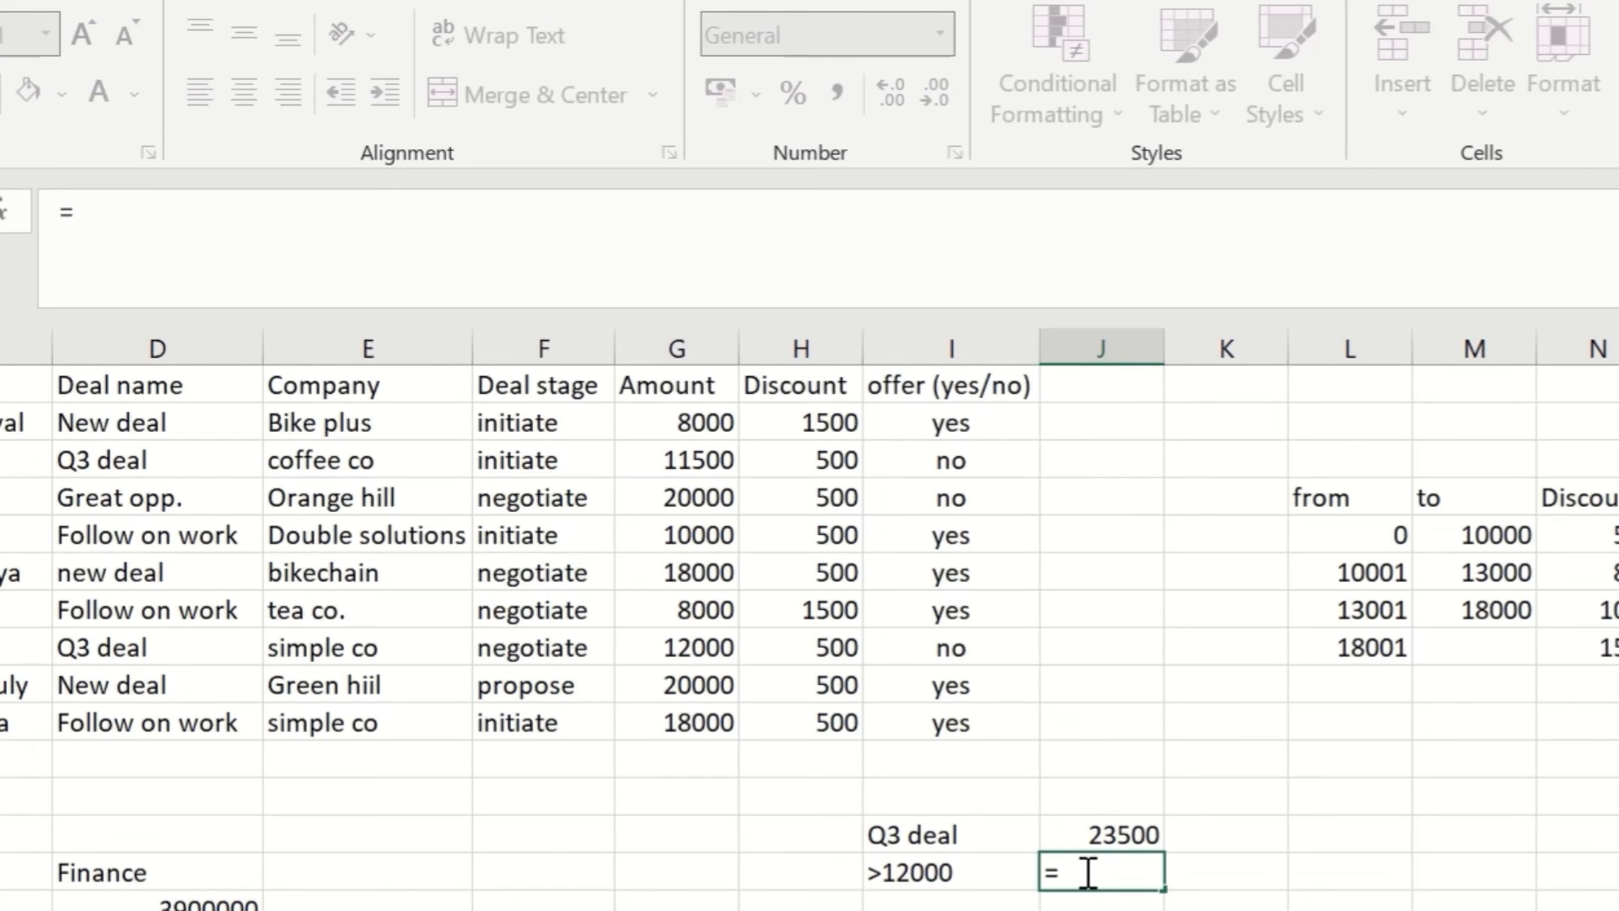
{"action": "type", "text": "coun"}
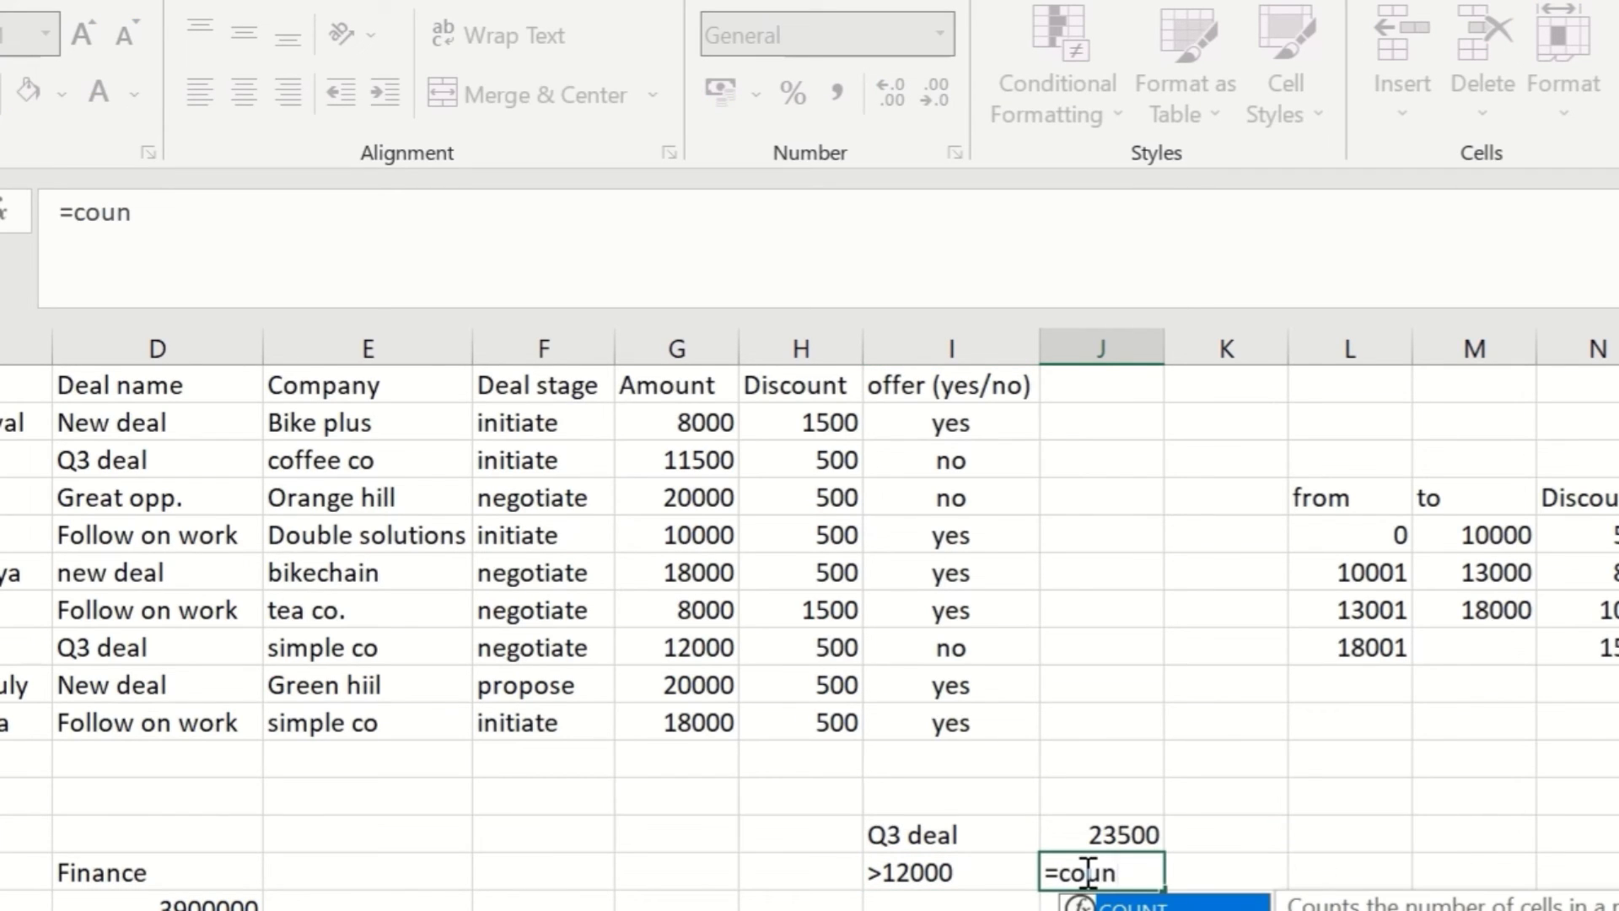
{"action": "type", "text": "tif"}
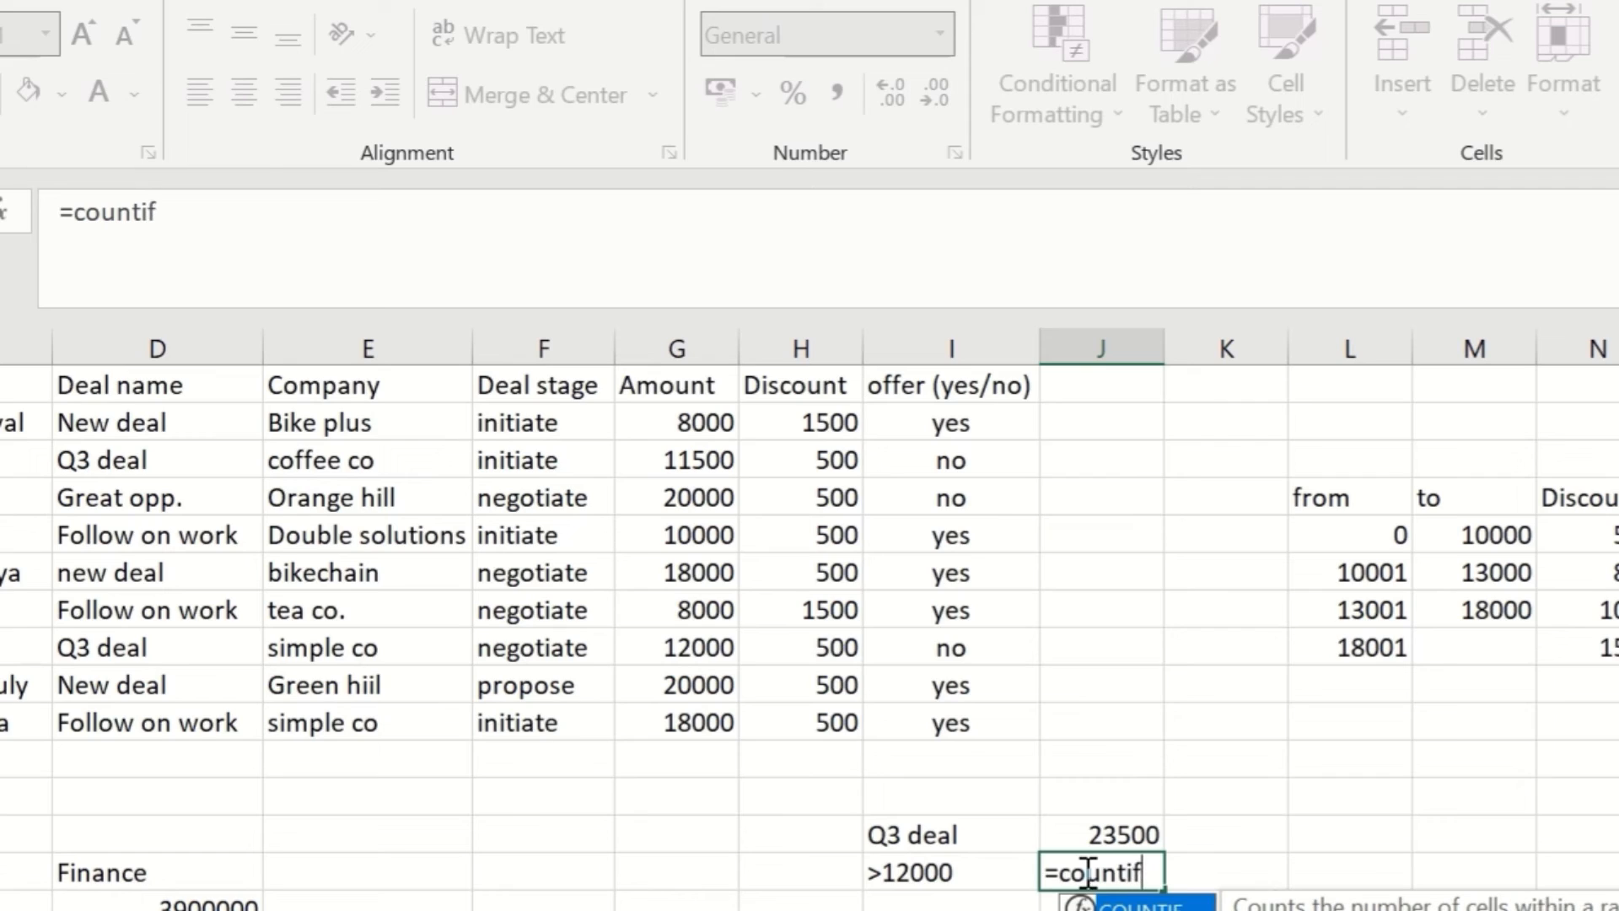
{"action": "type", "text": "("}
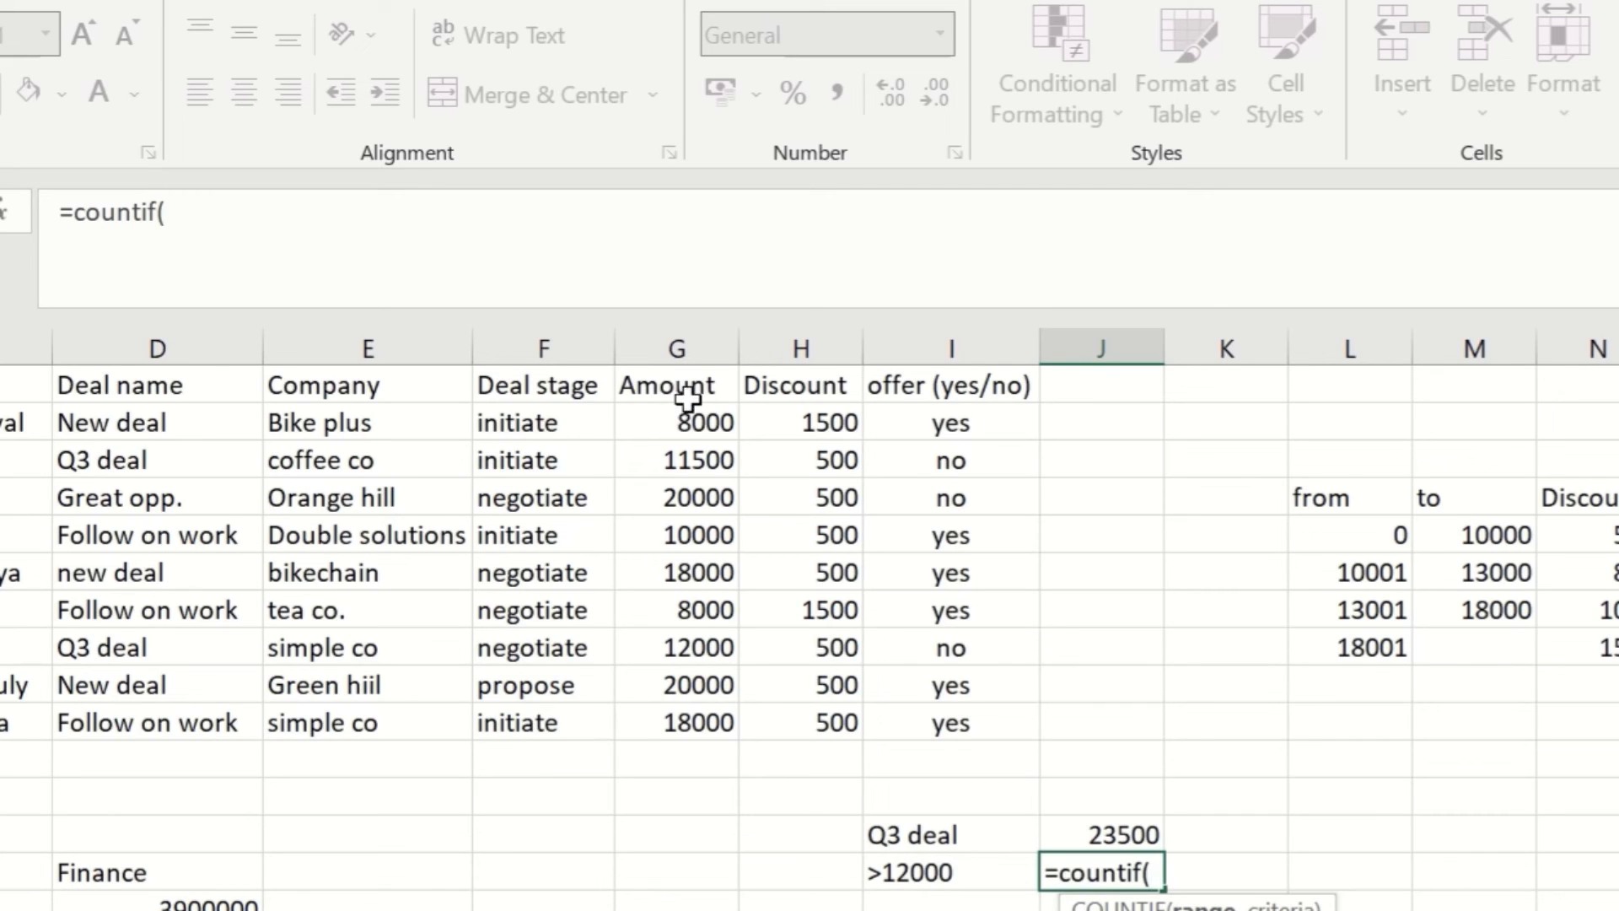
{"action": "left_click_drag", "start_coordinate": [687, 424], "coordinate": [674, 727]}
Add ">12000" as the COUNTIF criterion, commit the formula, and reselect J14 to show it.
{"action": "type", "text": ",\""}
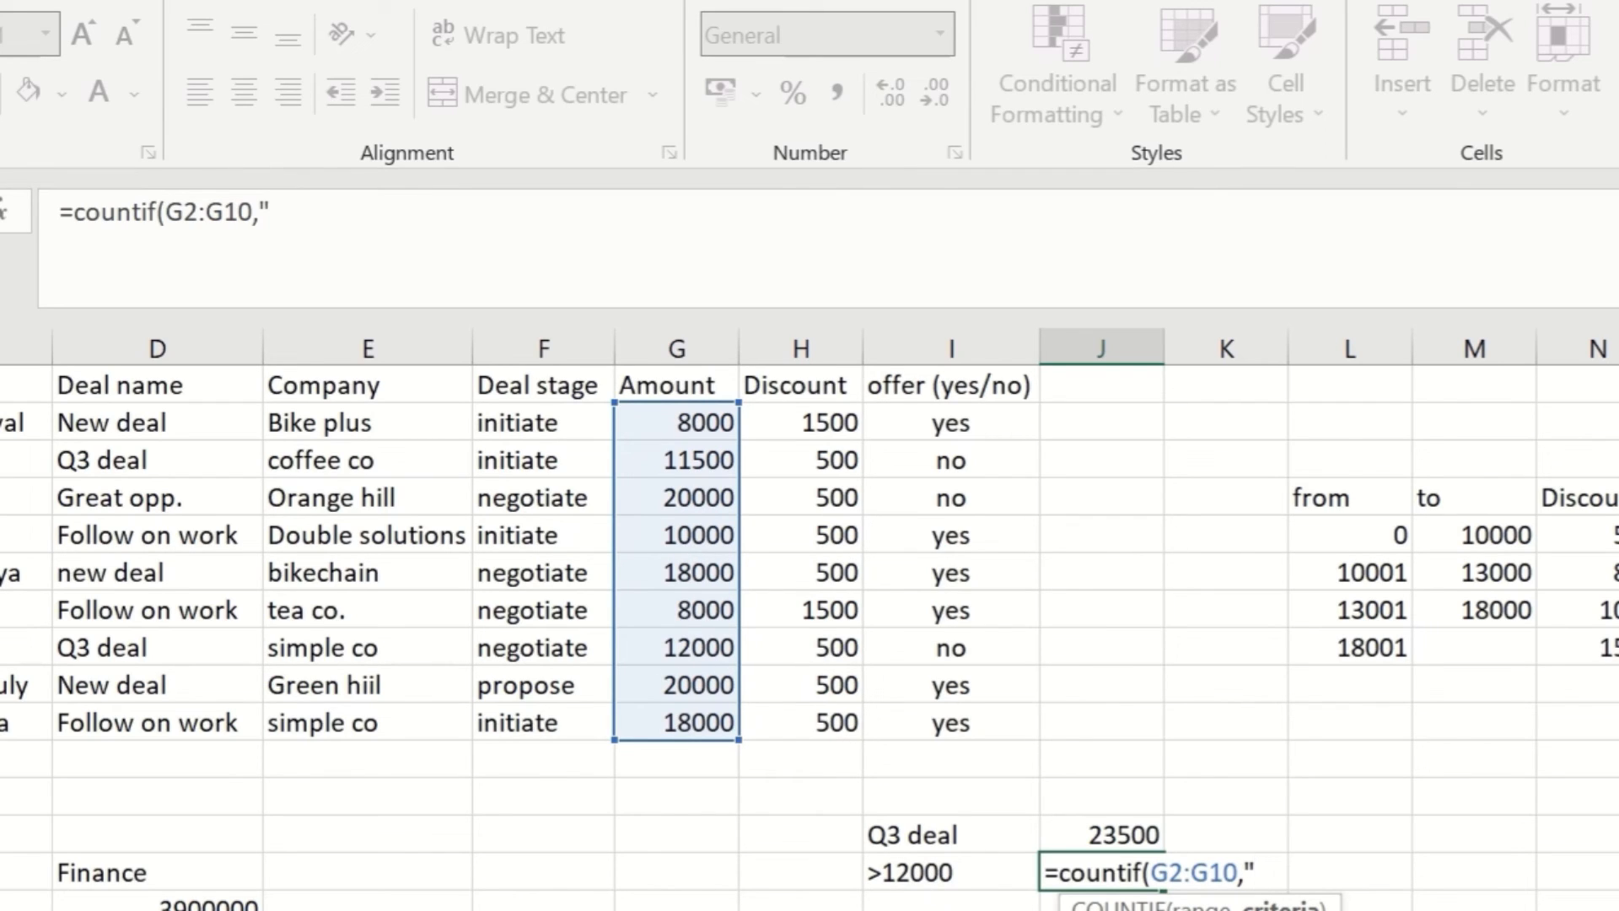
{"action": "type", "text": ">120"}
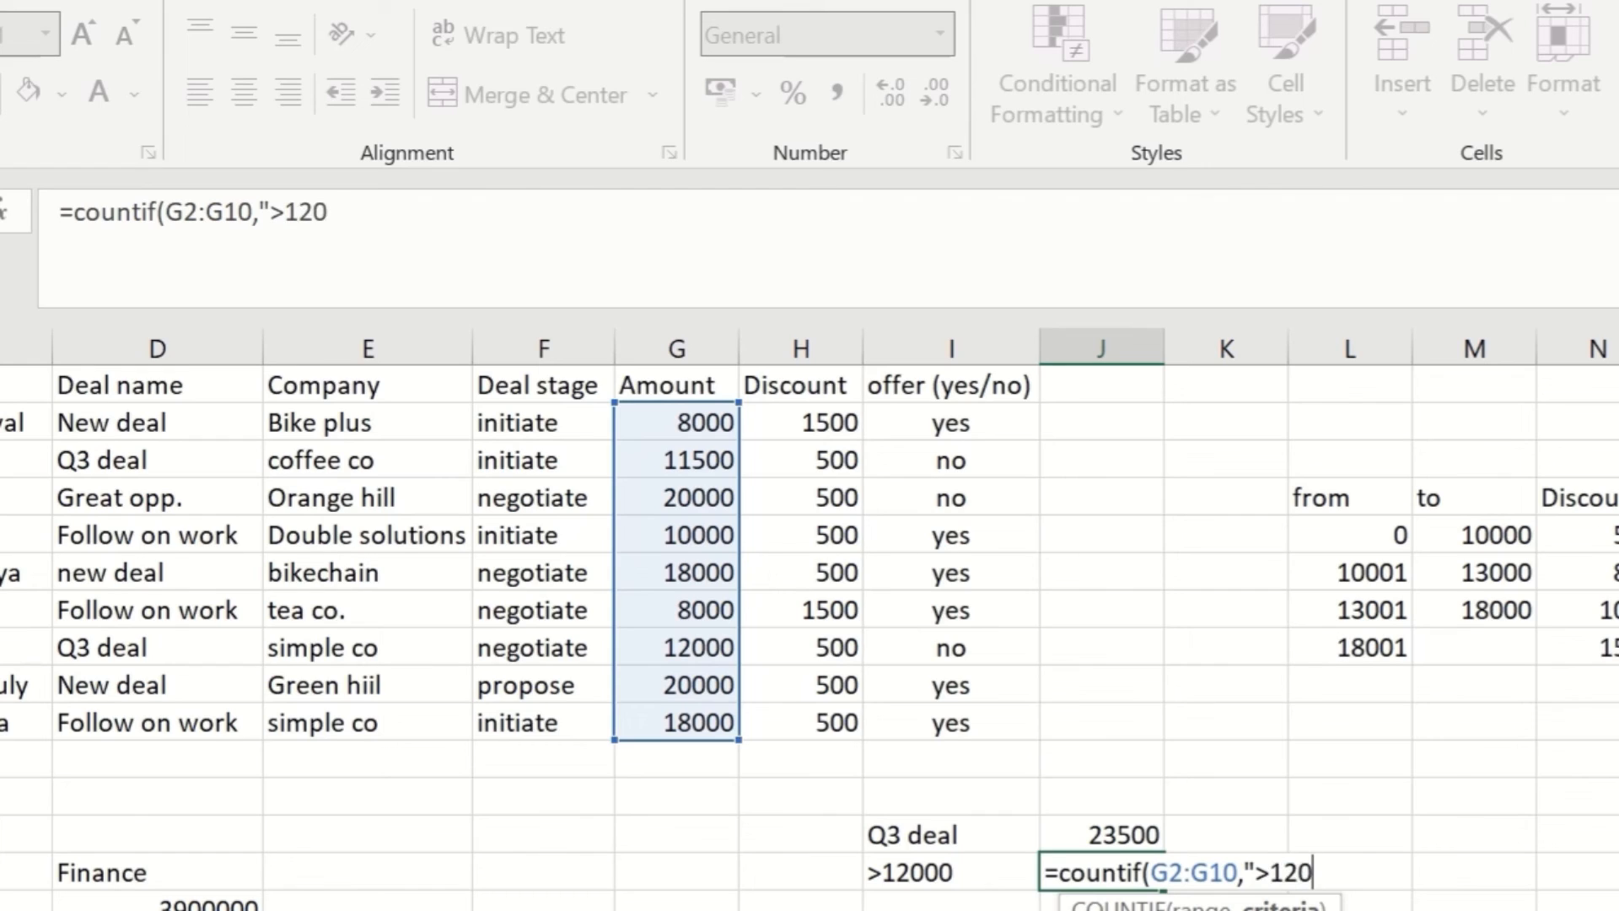
{"action": "type", "text": "00\")"}
{"action": "key", "text": "Return"}
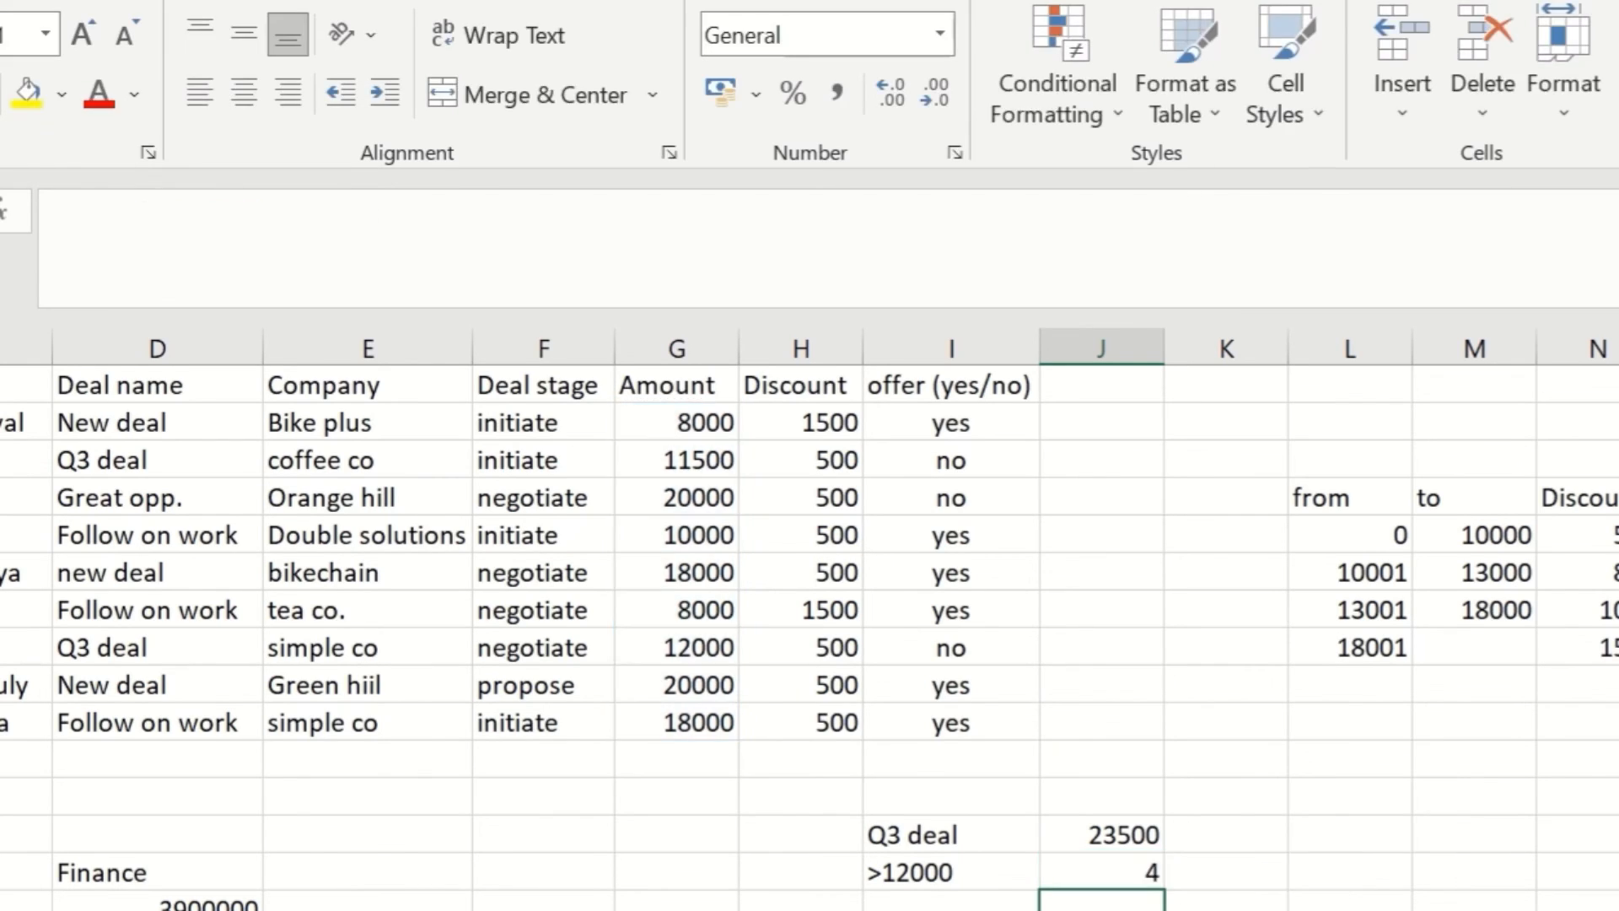
{"action": "left_click", "coordinate": [1339, 871]}
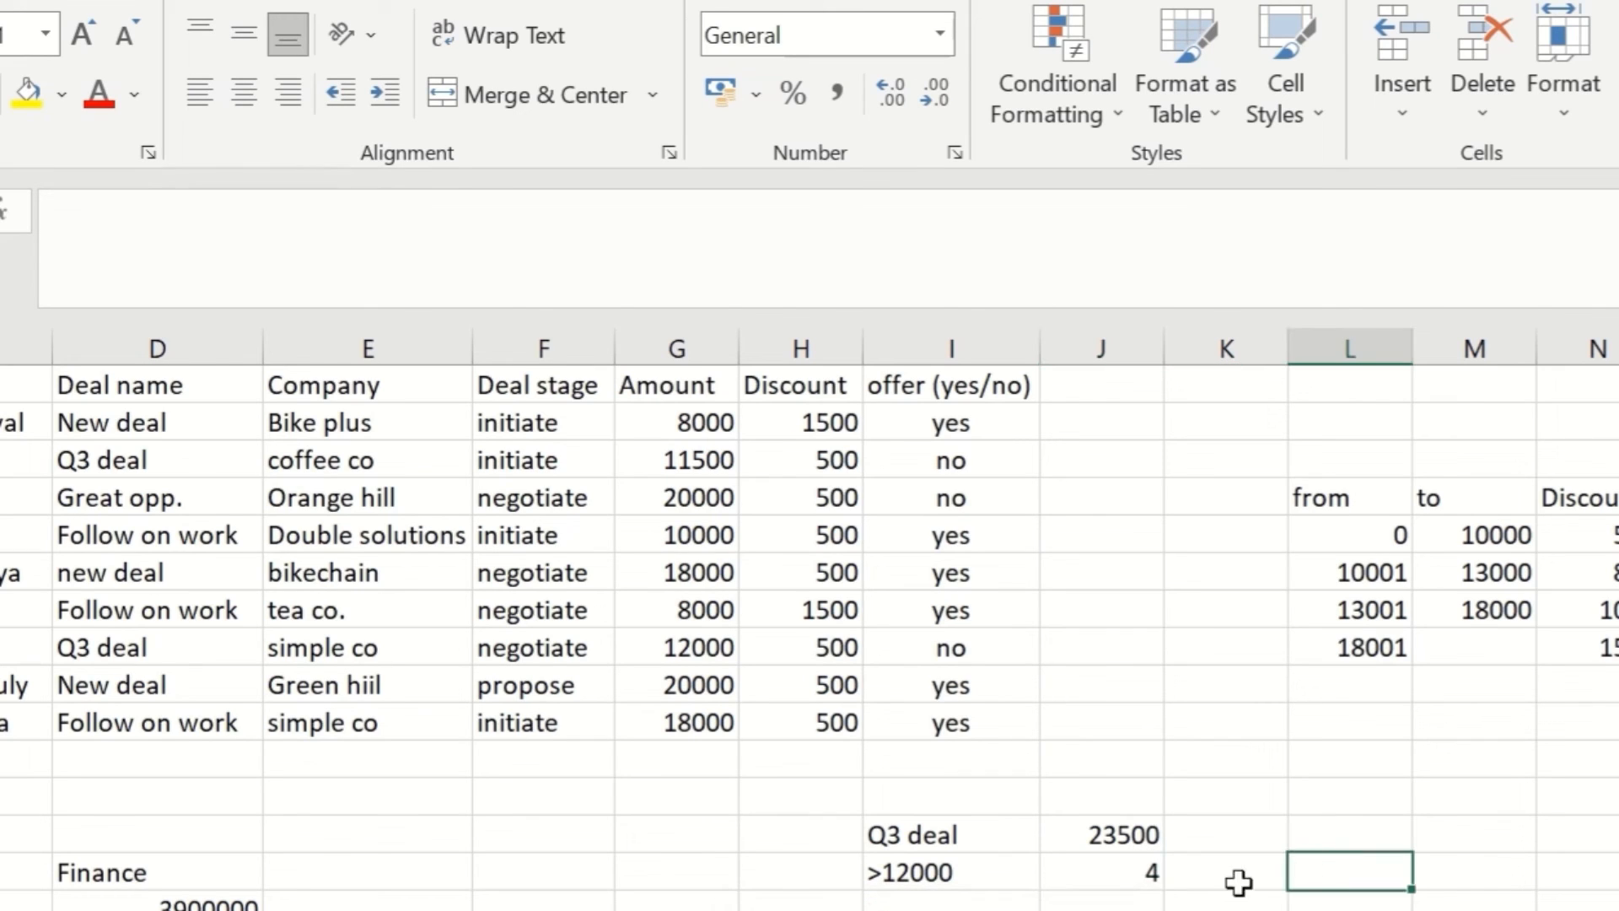
{"action": "left_click", "coordinate": [1140, 869]}
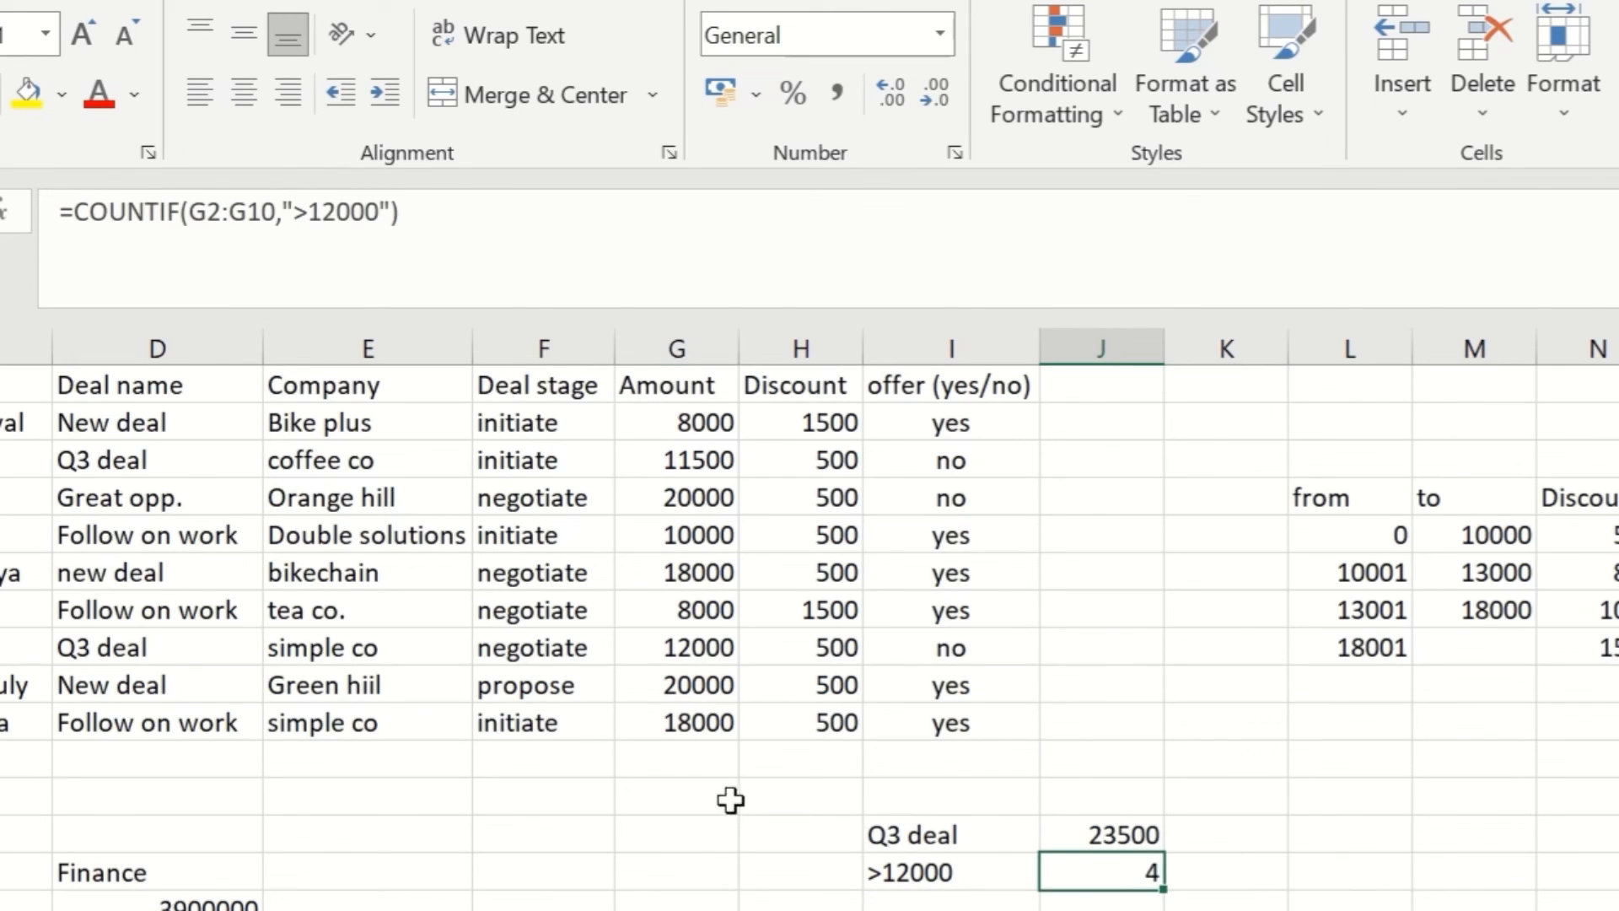